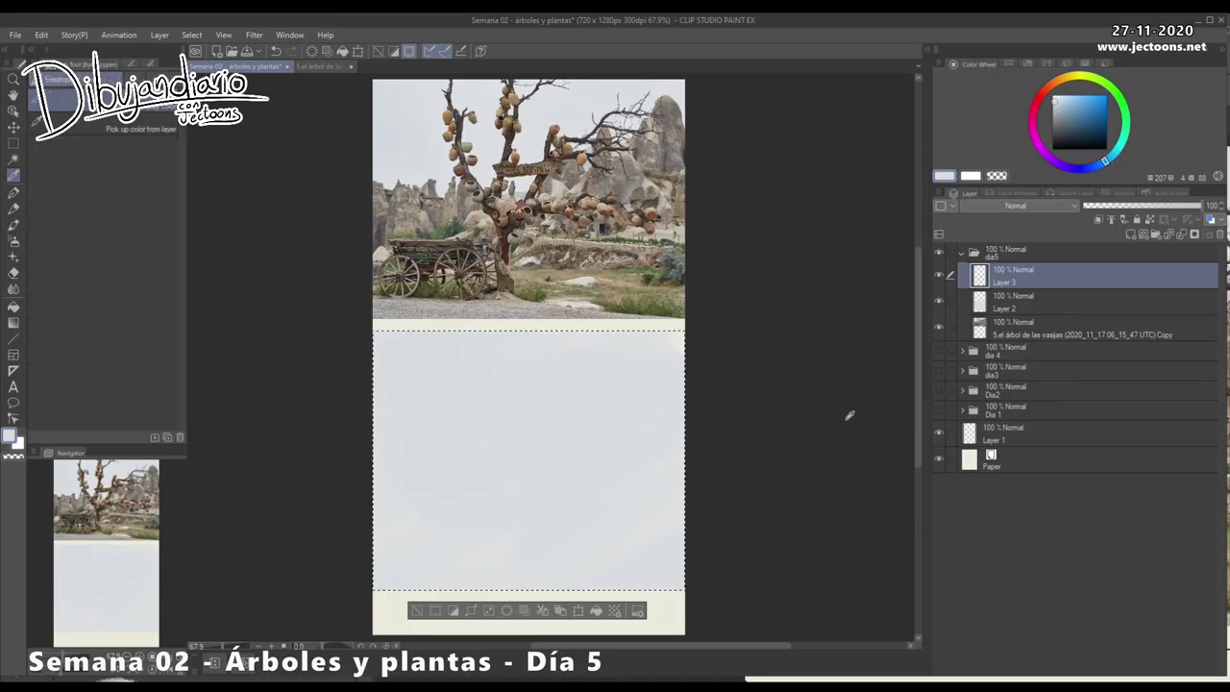
Outline a jagged mountain skyline in greyish brown on Layer 3, rising to a tall peak at the painting's right edge
{"action": "left_click_drag", "start_coordinate": [436, 529], "coordinate": [450, 479]}
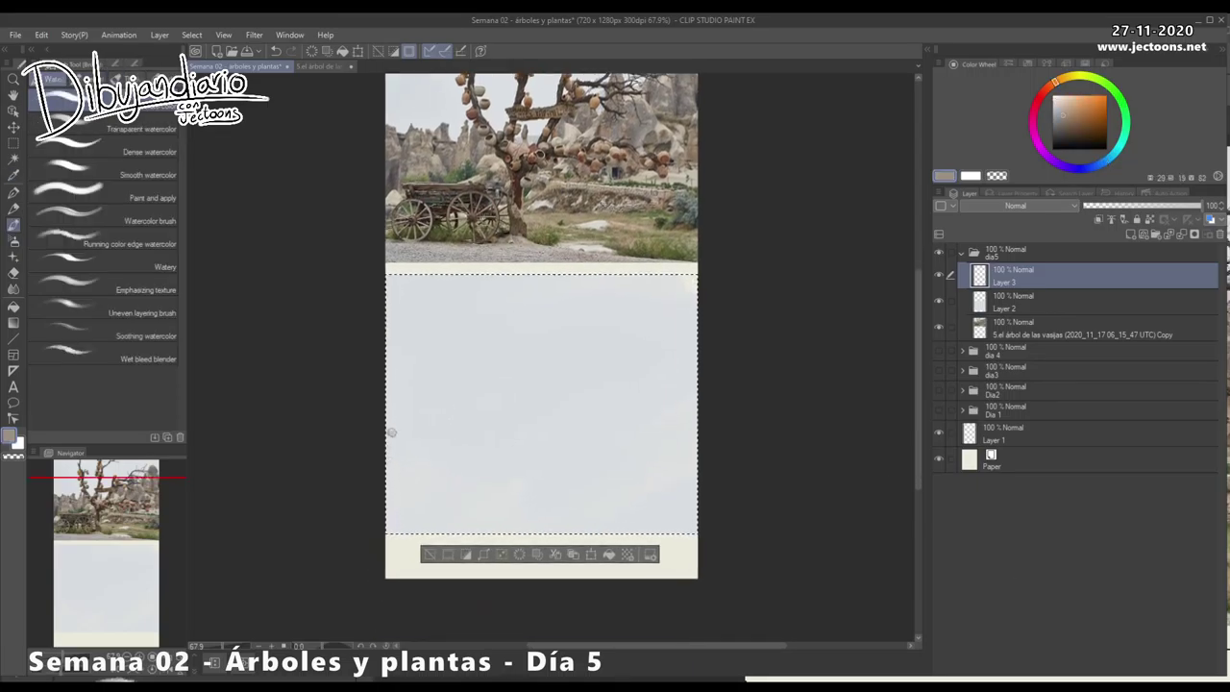
{"action": "mouse_move", "coordinate": [390, 435]}
{"action": "left_mouse_down"}
{"action": "mouse_move", "coordinate": [402, 444]}
{"action": "mouse_move", "coordinate": [415, 423]}
{"action": "mouse_move", "coordinate": [432, 442]}
{"action": "mouse_move", "coordinate": [453, 426]}
{"action": "mouse_move", "coordinate": [487, 451]}
{"action": "mouse_move", "coordinate": [519, 457]}
{"action": "mouse_move", "coordinate": [535, 444]}
{"action": "mouse_move", "coordinate": [547, 459]}
{"action": "mouse_move", "coordinate": [519, 445]}
{"action": "mouse_move", "coordinate": [535, 413]}
{"action": "mouse_move", "coordinate": [548, 440]}
{"action": "mouse_move", "coordinate": [591, 422]}
{"action": "mouse_move", "coordinate": [636, 305]}
{"action": "mouse_move", "coordinate": [607, 378]}
{"action": "left_mouse_up"}
{"action": "left_click_drag", "start_coordinate": [635, 306], "coordinate": [641, 329]}
Fill the mountains below the skyline on Layer 3 with the sampled greyish brown, using an enlarged watercolor brush for the broad areas
{"action": "left_click", "coordinate": [1021, 302]}
{"action": "key", "text": "i"}
{"action": "left_click", "coordinate": [615, 322], "text": "alt"}
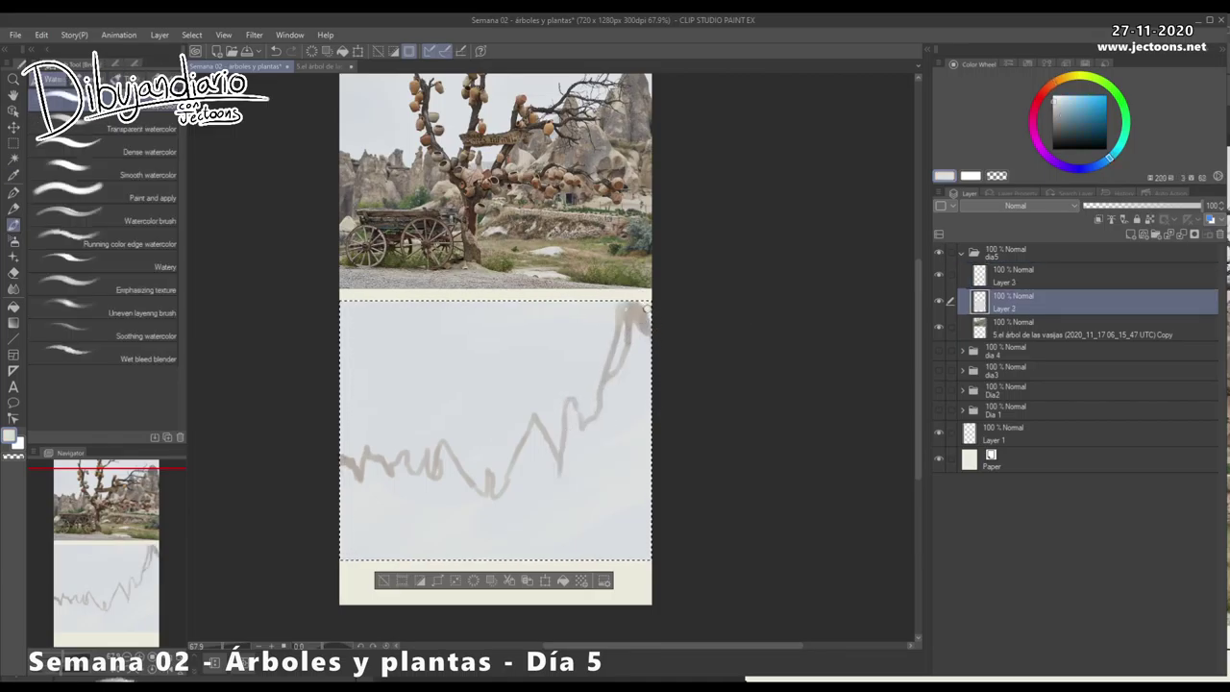
{"action": "left_click", "coordinate": [1016, 275]}
{"action": "left_click", "coordinate": [634, 315], "text": "alt"}
{"action": "mouse_move", "coordinate": [642, 344]}
{"action": "left_mouse_down"}
{"action": "mouse_move", "coordinate": [629, 320]}
{"action": "mouse_move", "coordinate": [615, 369]}
{"action": "left_mouse_up"}
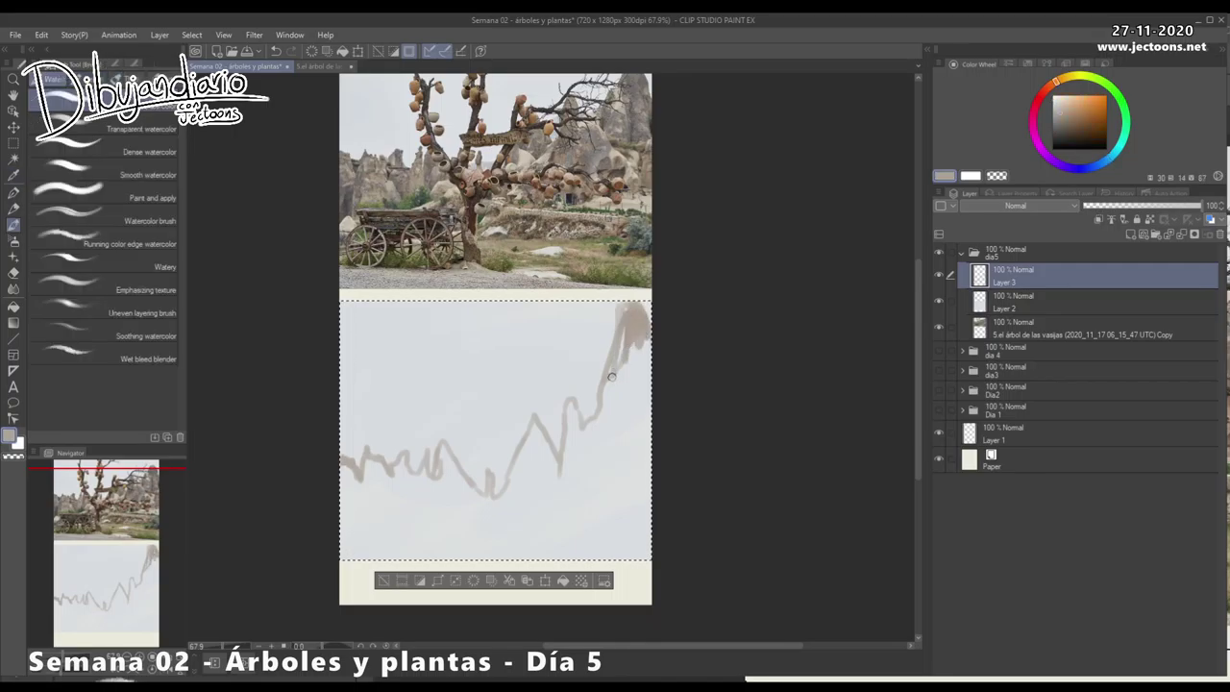
{"action": "left_click_drag", "start_coordinate": [575, 472], "coordinate": [579, 414]}
{"action": "key", "text": "]"}
{"action": "key", "text": "]"}
{"action": "key", "text": "]"}
{"action": "key", "text": "]"}
{"action": "mouse_move", "coordinate": [535, 468]}
{"action": "left_mouse_down"}
{"action": "mouse_move", "coordinate": [678, 438]}
{"action": "mouse_move", "coordinate": [642, 488]}
{"action": "mouse_move", "coordinate": [643, 348]}
{"action": "mouse_move", "coordinate": [642, 466]}
{"action": "mouse_move", "coordinate": [557, 465]}
{"action": "mouse_move", "coordinate": [657, 297]}
{"action": "mouse_move", "coordinate": [596, 378]}
{"action": "left_mouse_up"}
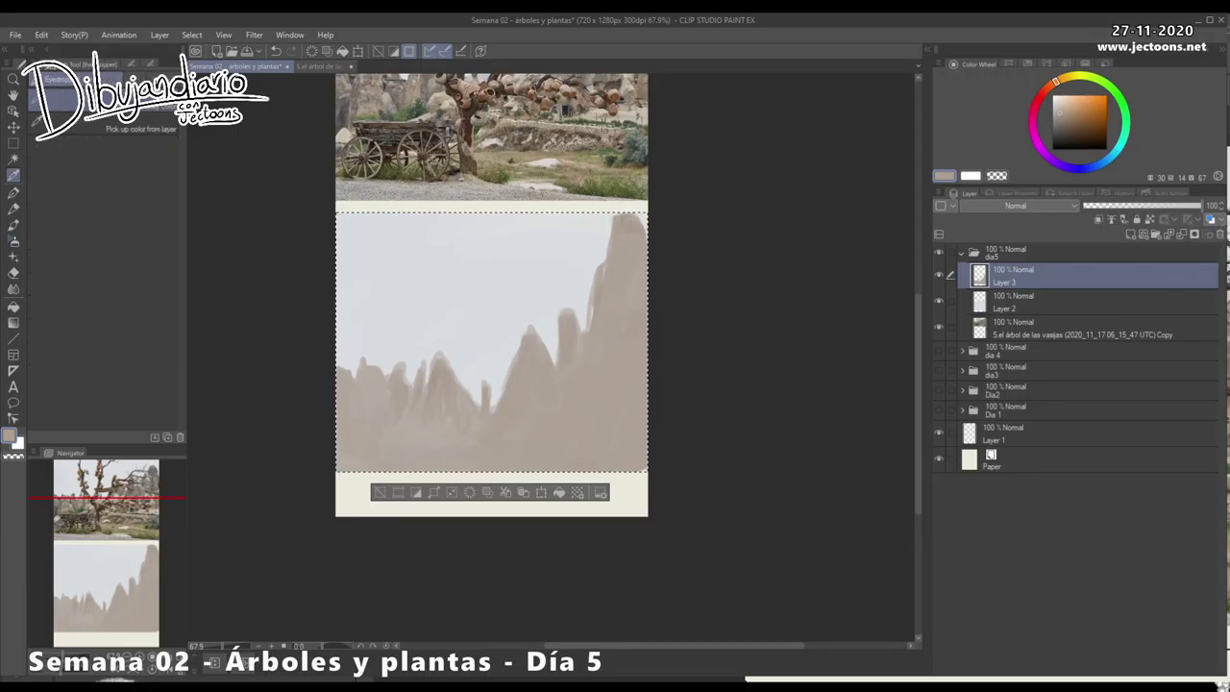
Add a new layer at the top of the dia5 folder and rename the sky layer as cielo
{"action": "scroll", "coordinate": [477, 366], "scroll_direction": "up", "scroll_amount": 3}
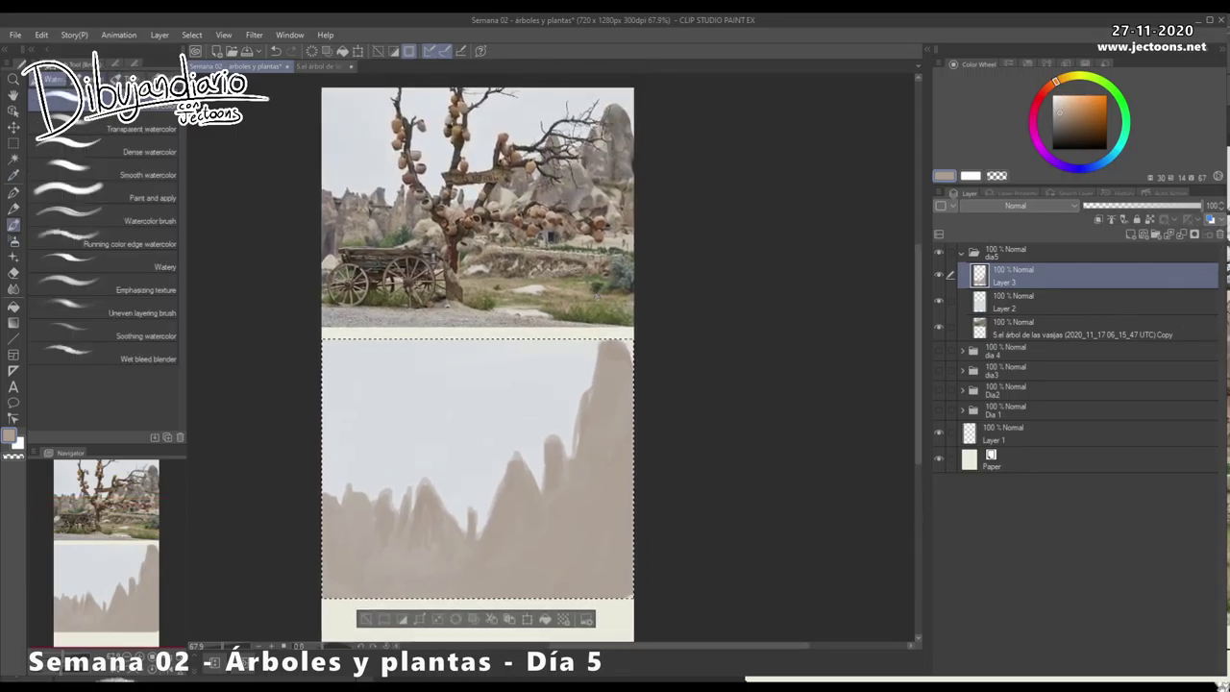
{"action": "key", "text": "ctrl+shift+n"}
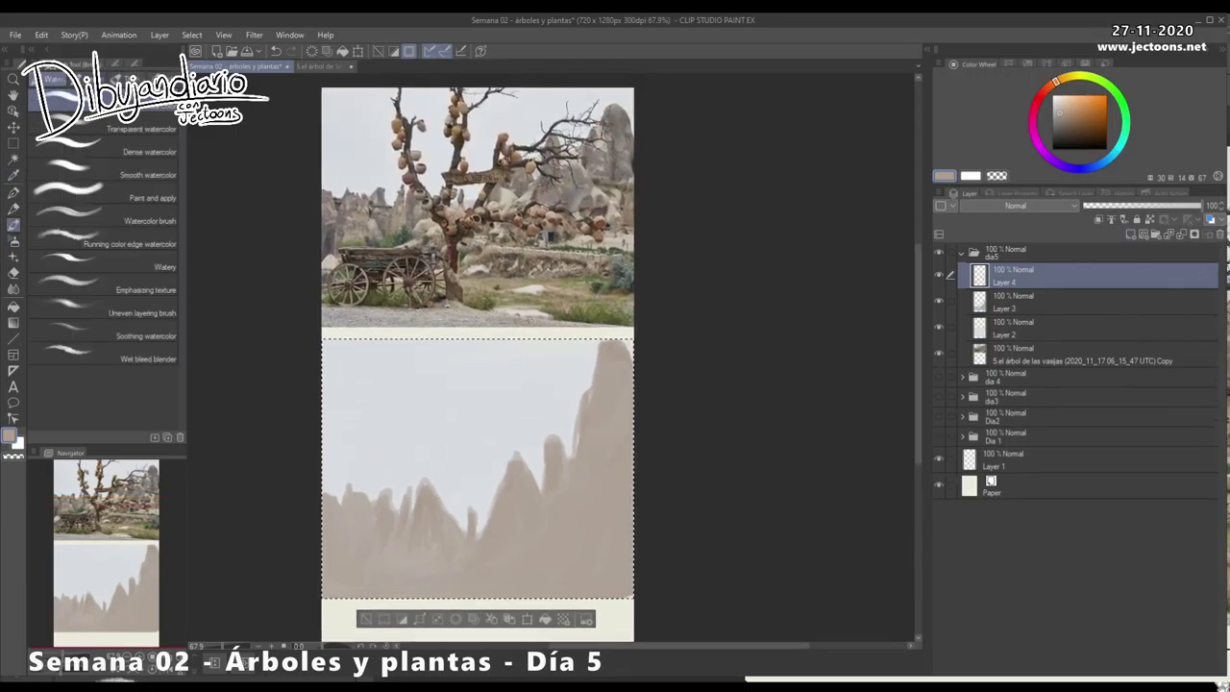
{"action": "left_click", "coordinate": [1076, 329]}
{"action": "double_click", "coordinate": [1005, 334]}
{"action": "type", "text": "cielo"}
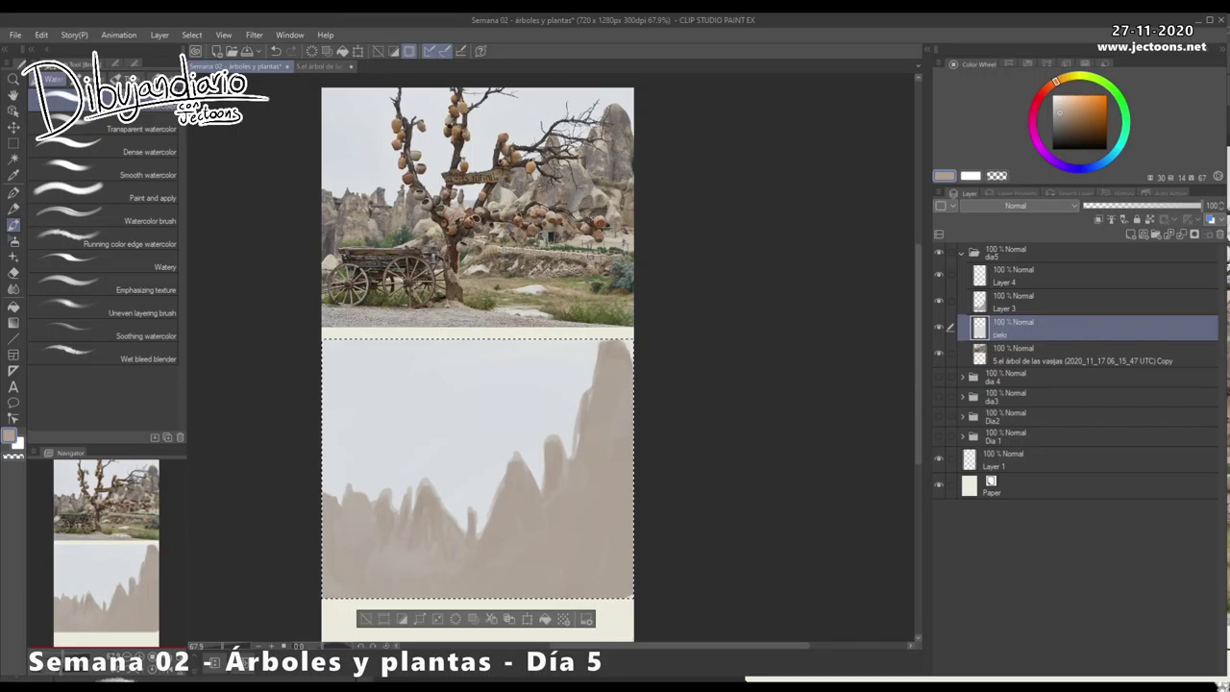
Rename the mountain layer as montañas and the empty layer above it as fg
{"action": "left_click", "coordinate": [1006, 308]}
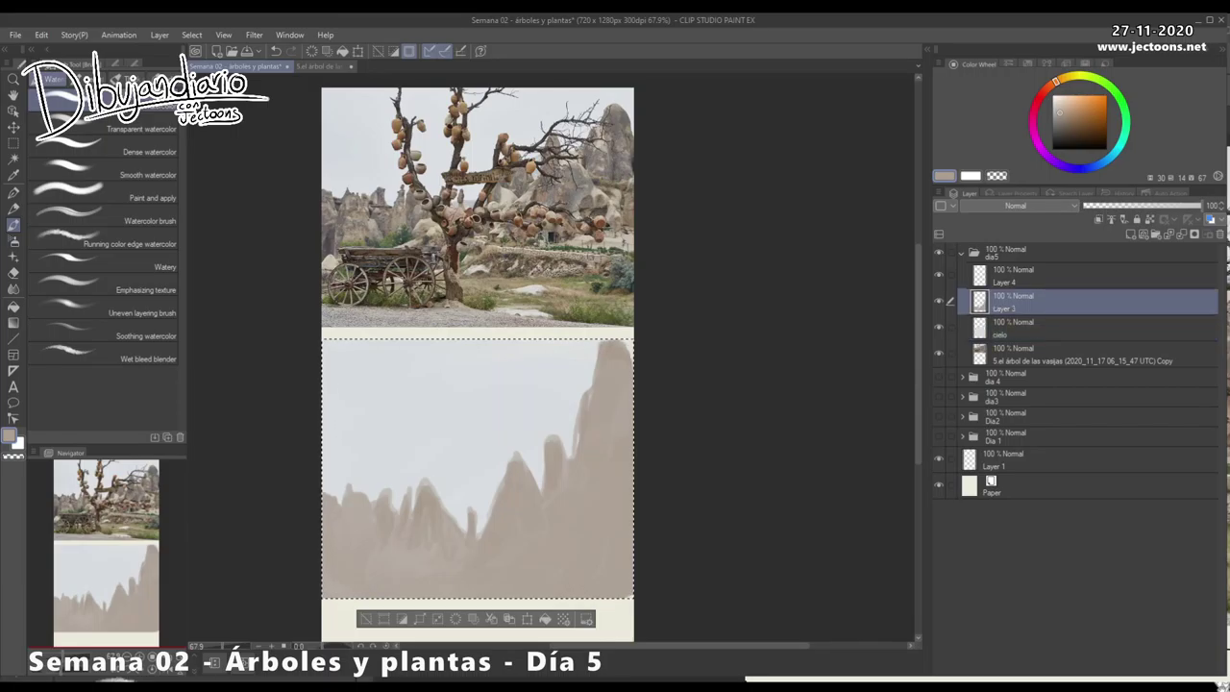
{"action": "double_click", "coordinate": [1004, 309]}
{"action": "type", "text": "montañas"}
{"action": "left_click", "coordinate": [1005, 281]}
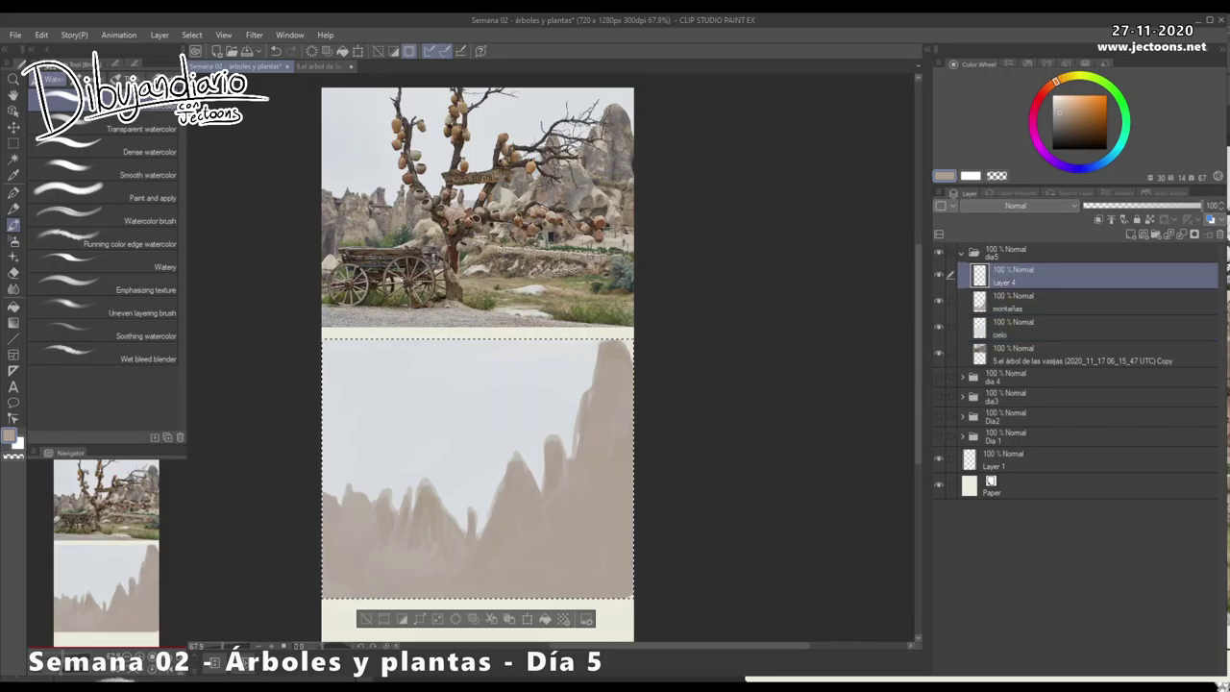
{"action": "double_click", "coordinate": [1004, 282]}
{"action": "type", "text": "fg"}
{"action": "key", "text": "Return"}
Paint the tree's trunk and spreading right-hand branches on the fg layer in a dark brown sampled from the reference photo
{"action": "left_click", "coordinate": [481, 300], "text": "alt"}
{"action": "mouse_move", "coordinate": [488, 333]}
{"action": "left_mouse_down"}
{"action": "mouse_move", "coordinate": [504, 303]}
{"action": "mouse_move", "coordinate": [510, 323]}
{"action": "left_mouse_up"}
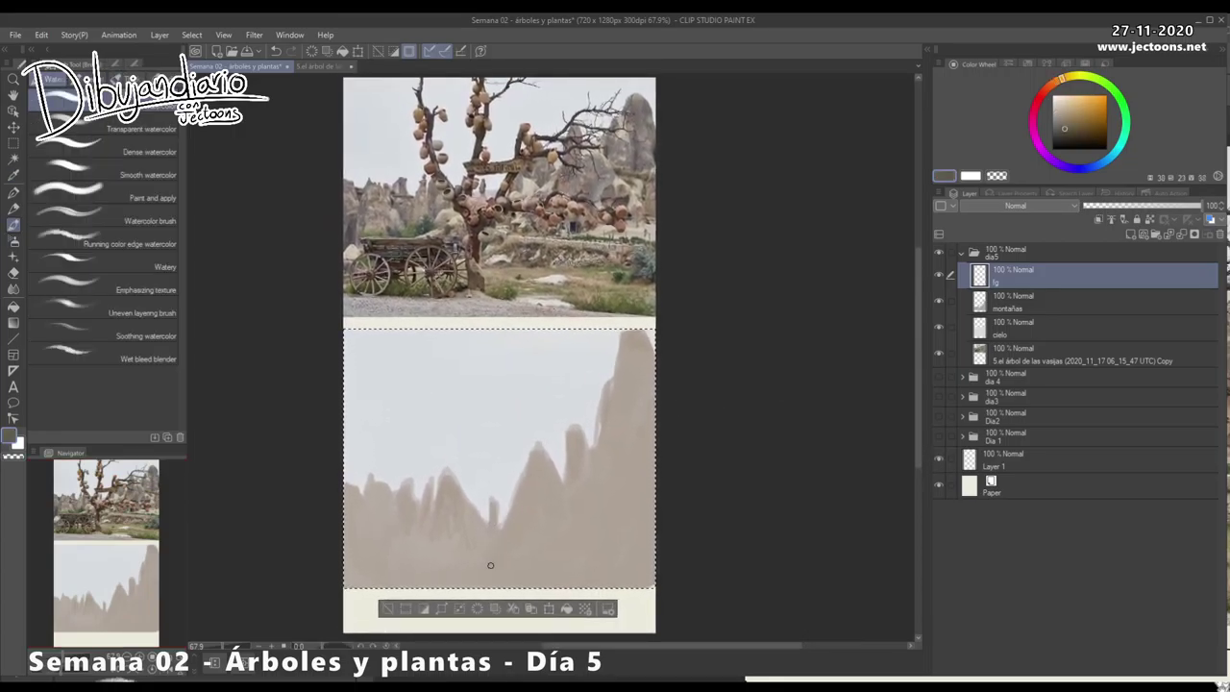
{"action": "mouse_move", "coordinate": [482, 534]}
{"action": "left_mouse_down"}
{"action": "mouse_move", "coordinate": [485, 493]}
{"action": "mouse_move", "coordinate": [487, 525]}
{"action": "left_mouse_up"}
{"action": "key", "text": "ctrl+z"}
{"action": "mouse_move", "coordinate": [477, 543]}
{"action": "left_mouse_down"}
{"action": "mouse_move", "coordinate": [465, 480]}
{"action": "mouse_move", "coordinate": [480, 496]}
{"action": "mouse_move", "coordinate": [479, 554]}
{"action": "left_mouse_up"}
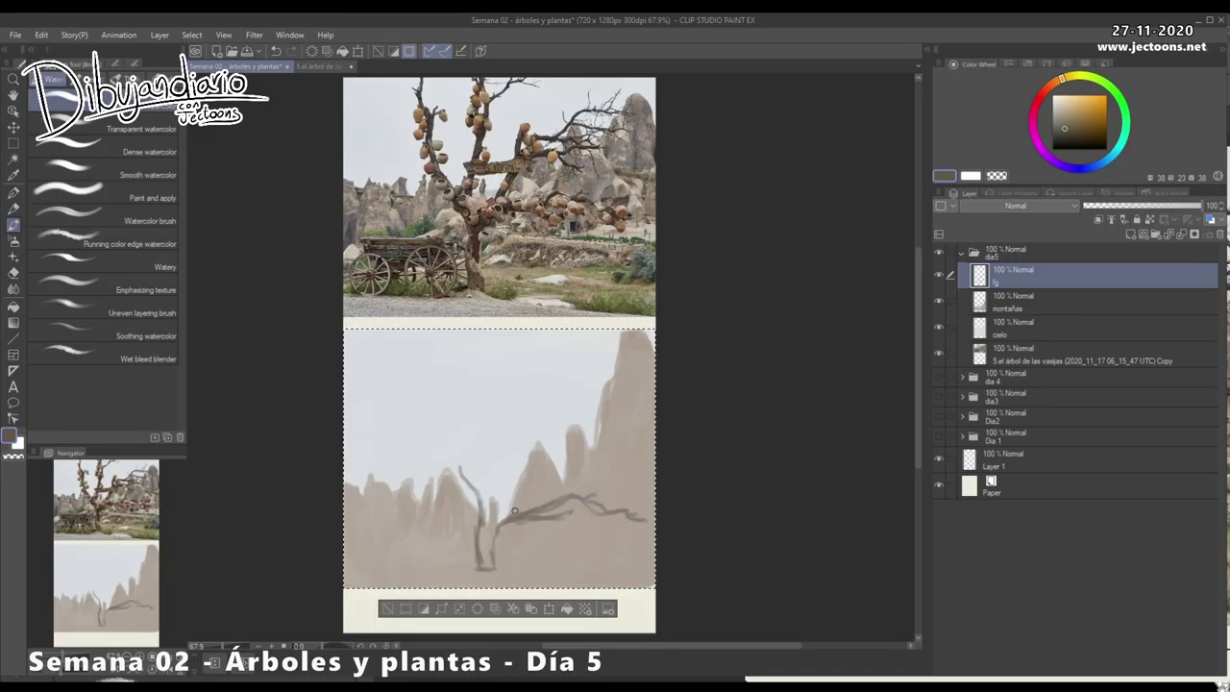
{"action": "left_click_drag", "start_coordinate": [575, 456], "coordinate": [576, 464]}
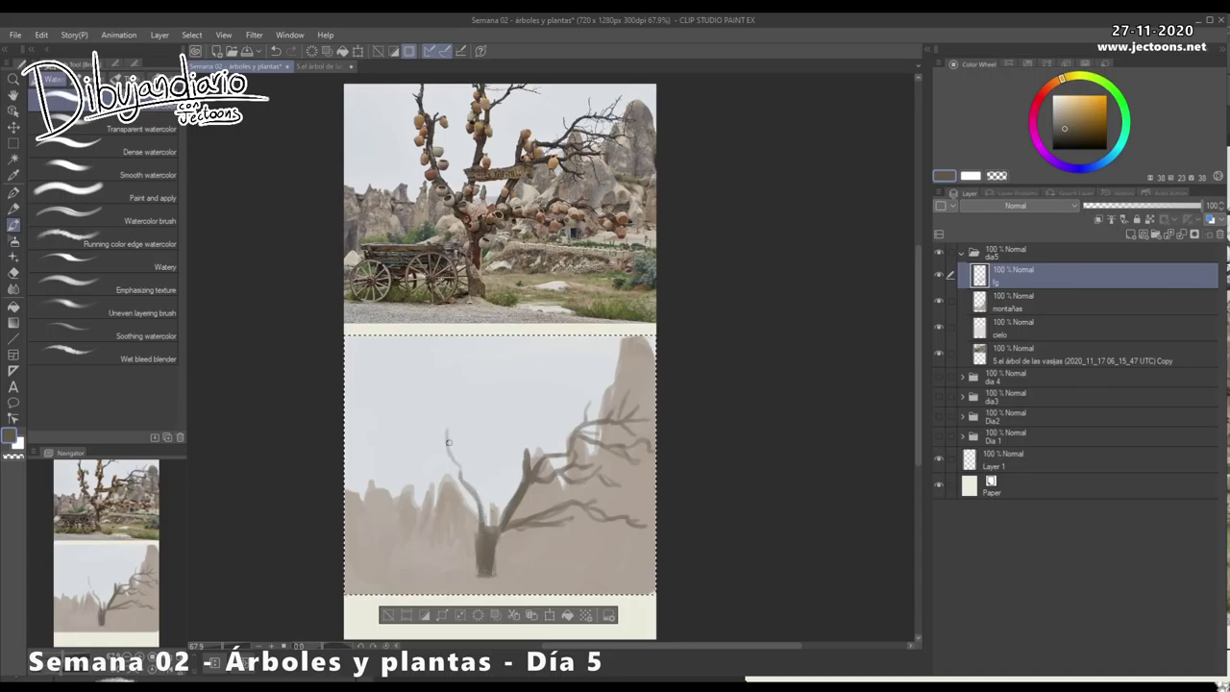
Extend the mountain peak behind the tree on the montañas layer using the rock colour sampled from the painting
{"action": "key", "text": "alt+["}
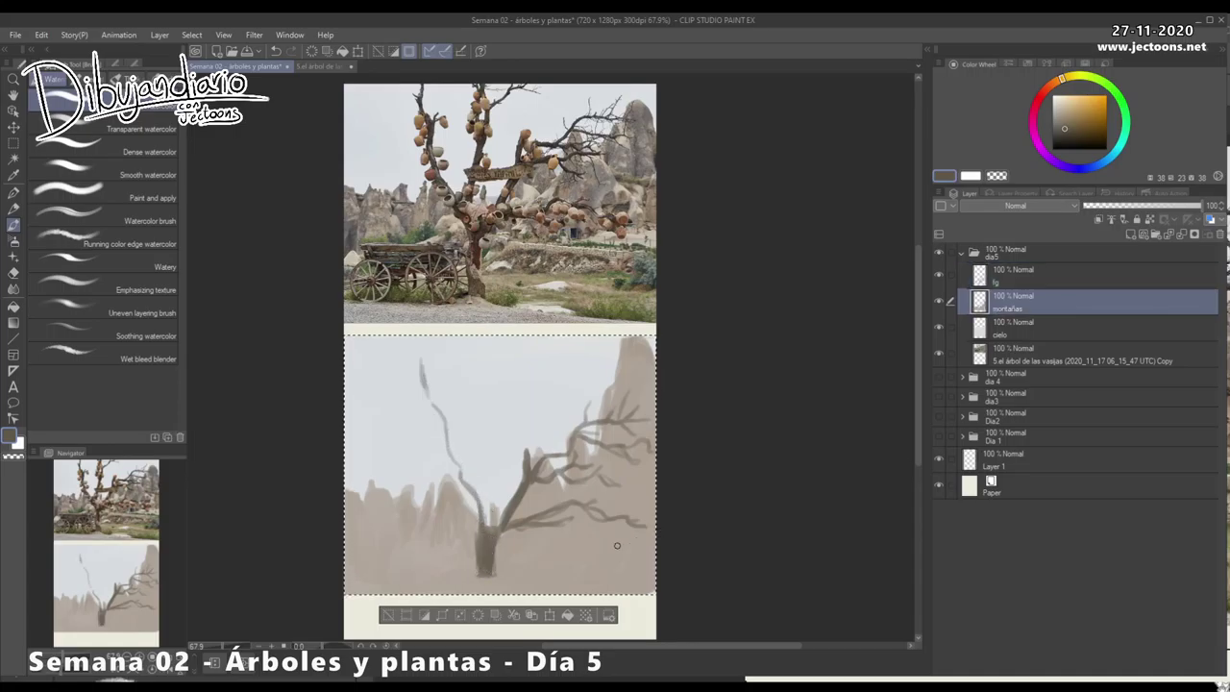
{"action": "left_click", "coordinate": [615, 544], "text": "alt"}
{"action": "mouse_move", "coordinate": [493, 483]}
{"action": "left_mouse_down"}
{"action": "mouse_move", "coordinate": [493, 549]}
{"action": "mouse_move", "coordinate": [494, 517]}
{"action": "left_mouse_up"}
{"action": "mouse_move", "coordinate": [457, 470]}
{"action": "left_mouse_down"}
{"action": "mouse_move", "coordinate": [478, 513]}
{"action": "mouse_move", "coordinate": [448, 464]}
{"action": "mouse_move", "coordinate": [462, 492]}
{"action": "mouse_move", "coordinate": [408, 487]}
{"action": "left_mouse_up"}
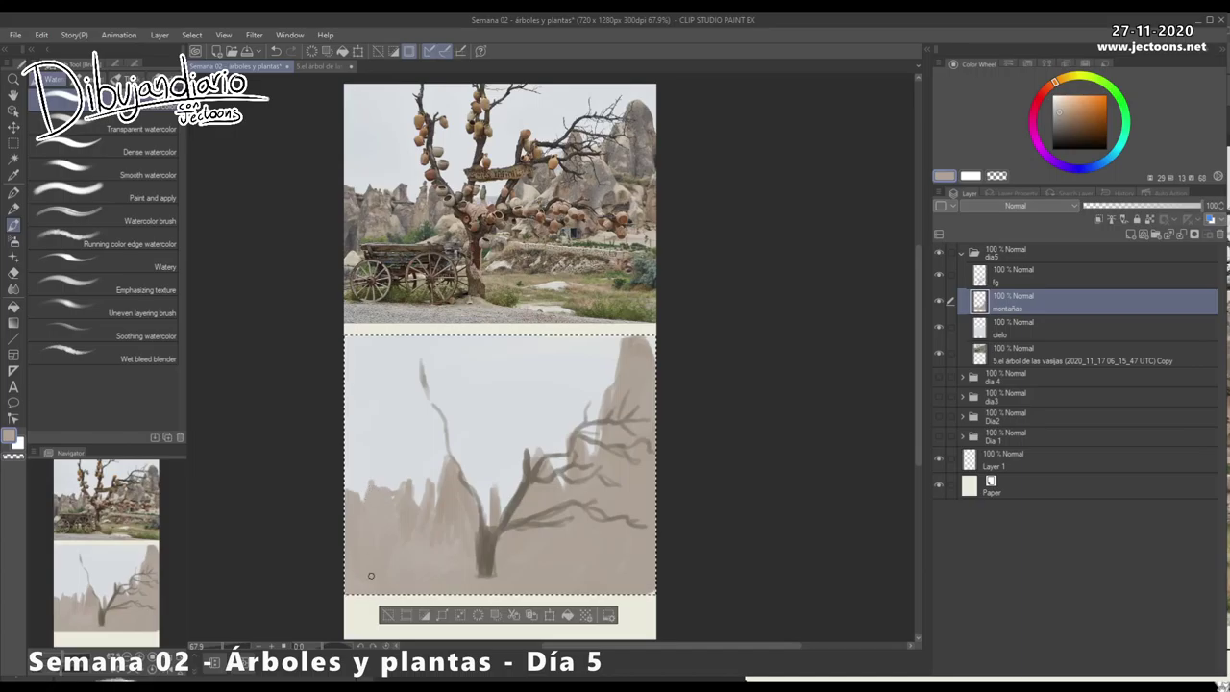
Paint the tall left and central branches on the fg layer with the sampled branch brown, joining them to the trunk
{"action": "key", "text": "alt+bracketright"}
{"action": "left_click", "coordinate": [423, 370], "text": "alt"}
{"action": "mouse_move", "coordinate": [419, 356]}
{"action": "left_mouse_down"}
{"action": "mouse_move", "coordinate": [437, 408]}
{"action": "mouse_move", "coordinate": [428, 392]}
{"action": "mouse_move", "coordinate": [449, 394]}
{"action": "mouse_move", "coordinate": [442, 423]}
{"action": "mouse_move", "coordinate": [482, 536]}
{"action": "left_mouse_up"}
{"action": "mouse_move", "coordinate": [488, 466]}
{"action": "left_mouse_down"}
{"action": "mouse_move", "coordinate": [484, 517]}
{"action": "mouse_move", "coordinate": [494, 396]}
{"action": "left_mouse_up"}
{"action": "left_click_drag", "start_coordinate": [494, 396], "coordinate": [505, 431]}
{"action": "left_click_drag", "start_coordinate": [505, 428], "coordinate": [512, 370]}
{"action": "mouse_move", "coordinate": [511, 373]}
{"action": "left_mouse_down"}
{"action": "mouse_move", "coordinate": [493, 560]}
{"action": "mouse_move", "coordinate": [520, 390]}
{"action": "mouse_move", "coordinate": [560, 371]}
{"action": "mouse_move", "coordinate": [546, 448]}
{"action": "mouse_move", "coordinate": [521, 402]}
{"action": "mouse_move", "coordinate": [508, 563]}
{"action": "left_mouse_up"}
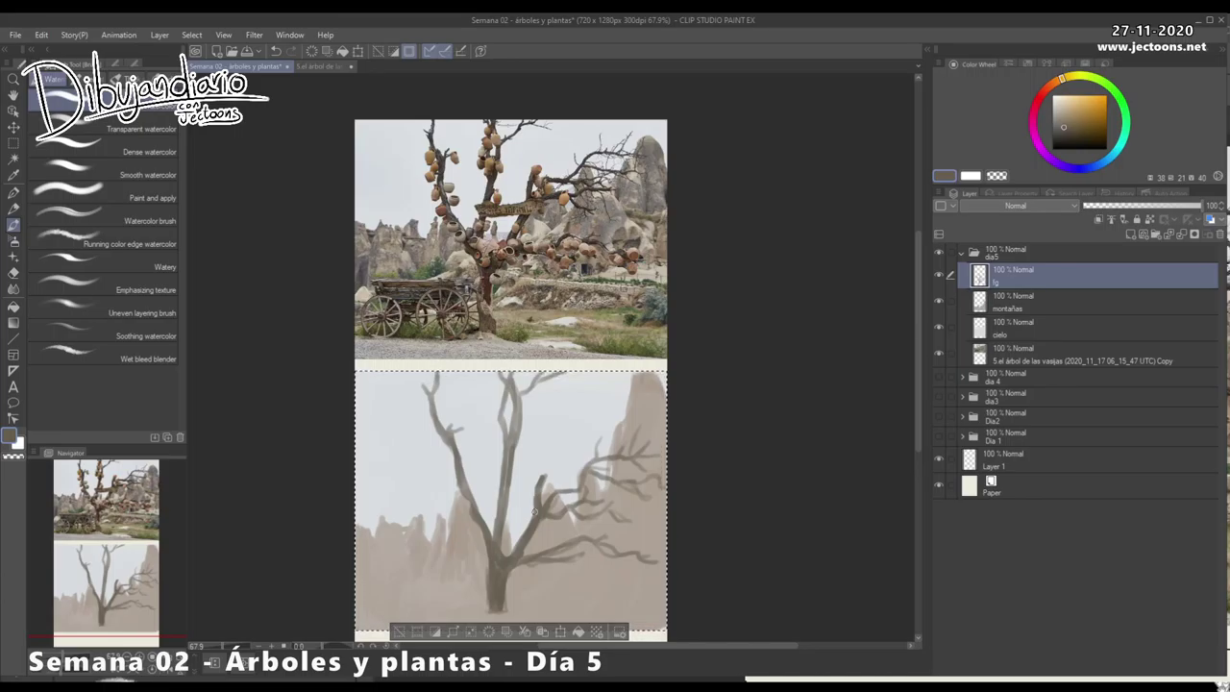
{"action": "left_click_drag", "start_coordinate": [535, 513], "coordinate": [549, 486]}
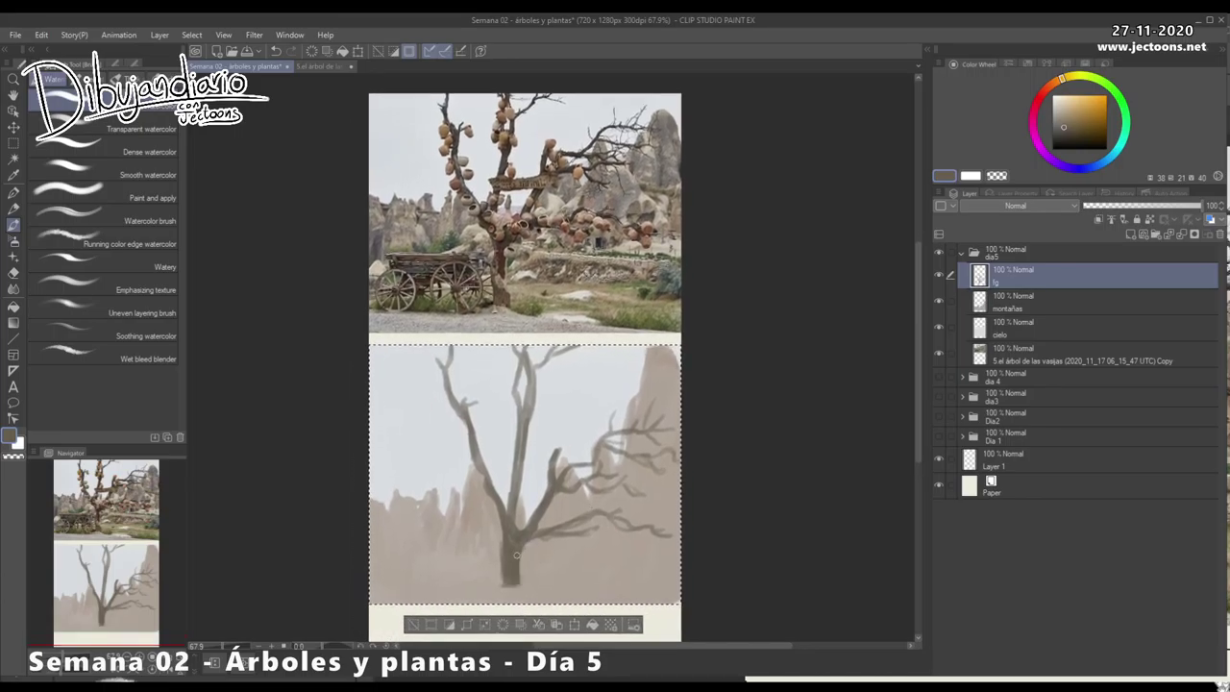
Select the tree's branches and upper trunk, compress them slightly upward with a transform, and clear the selection
{"action": "left_click", "coordinate": [13, 143]}
{"action": "mouse_move", "coordinate": [409, 337]}
{"action": "left_mouse_down"}
{"action": "mouse_move", "coordinate": [617, 542]}
{"action": "mouse_move", "coordinate": [681, 544]}
{"action": "left_mouse_up"}
{"action": "key", "text": "ctrl+t"}
{"action": "left_click_drag", "start_coordinate": [545, 533], "coordinate": [544, 525]}
{"action": "key", "text": "ctrl+z"}
{"action": "key", "text": "Return"}
{"action": "key", "text": "ctrl+d"}
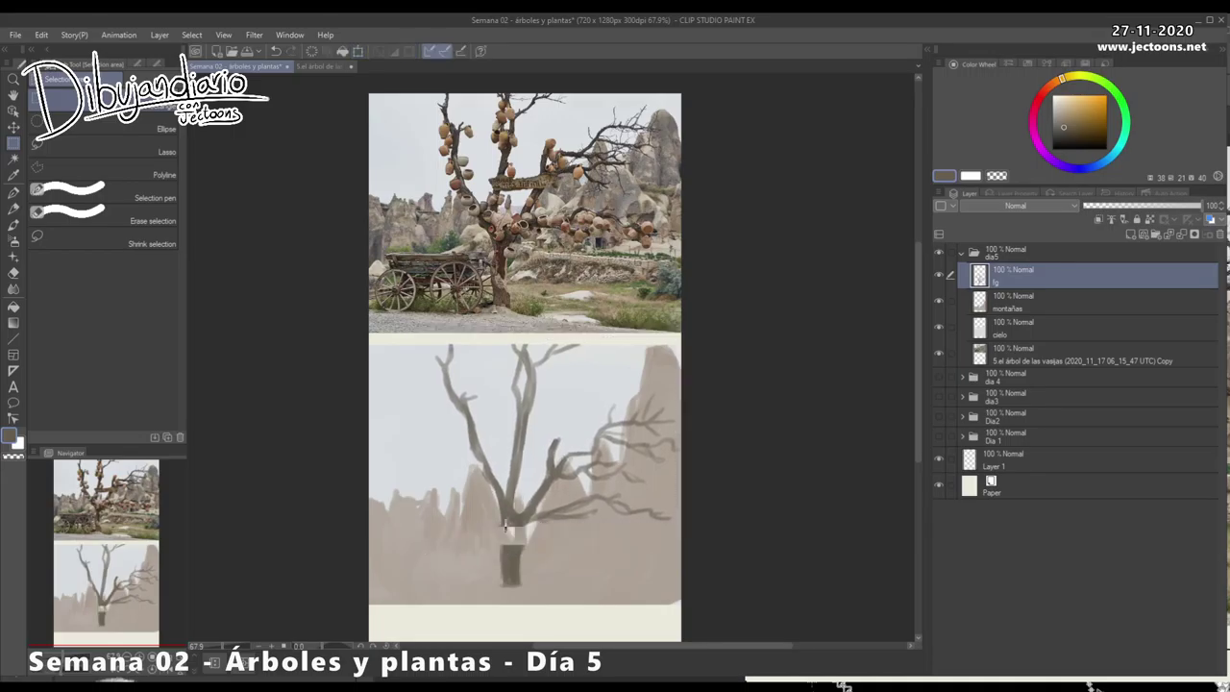
Repaint the trunk section missing below the fork and clean up its edges with the transparent colour
{"action": "left_click", "coordinate": [13, 225]}
{"action": "mouse_move", "coordinate": [501, 527]}
{"action": "left_mouse_down"}
{"action": "mouse_move", "coordinate": [501, 552]}
{"action": "mouse_move", "coordinate": [524, 520]}
{"action": "mouse_move", "coordinate": [522, 568]}
{"action": "left_mouse_up"}
{"action": "key", "text": "c"}
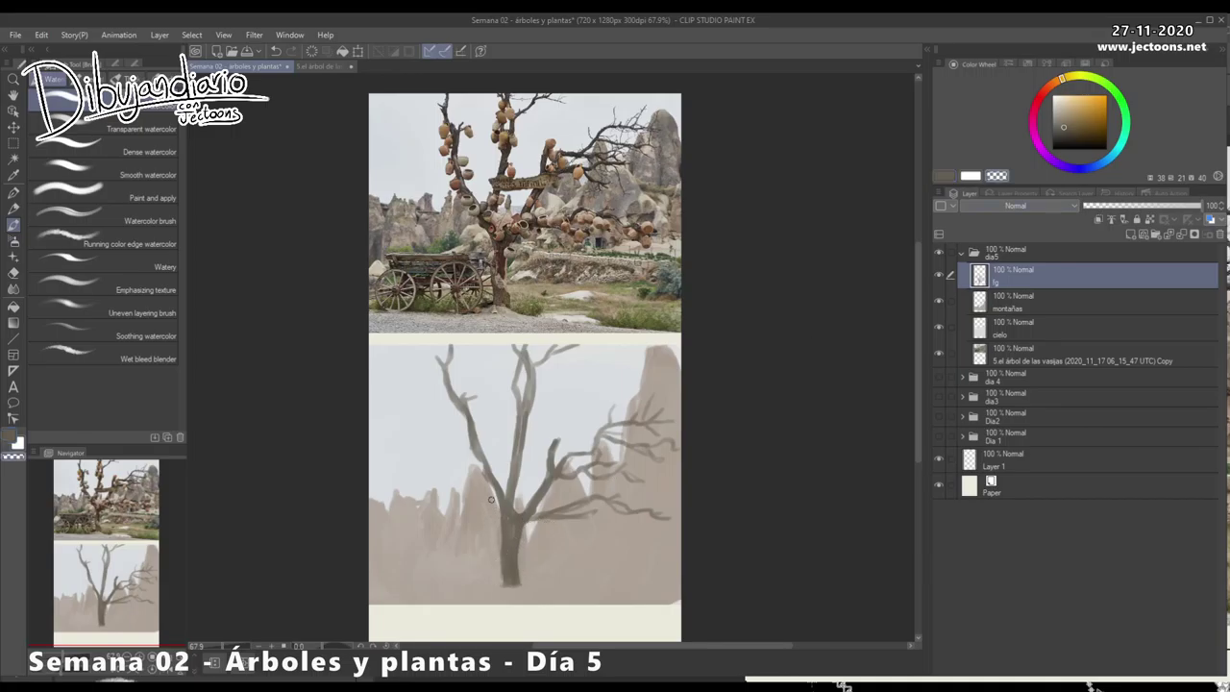
{"action": "key", "text": "c"}
Restore the painting-area selection and brush a pale grey-beige strip of ground around the base of the trunk
{"action": "left_click_drag", "start_coordinate": [667, 550], "coordinate": [657, 461]}
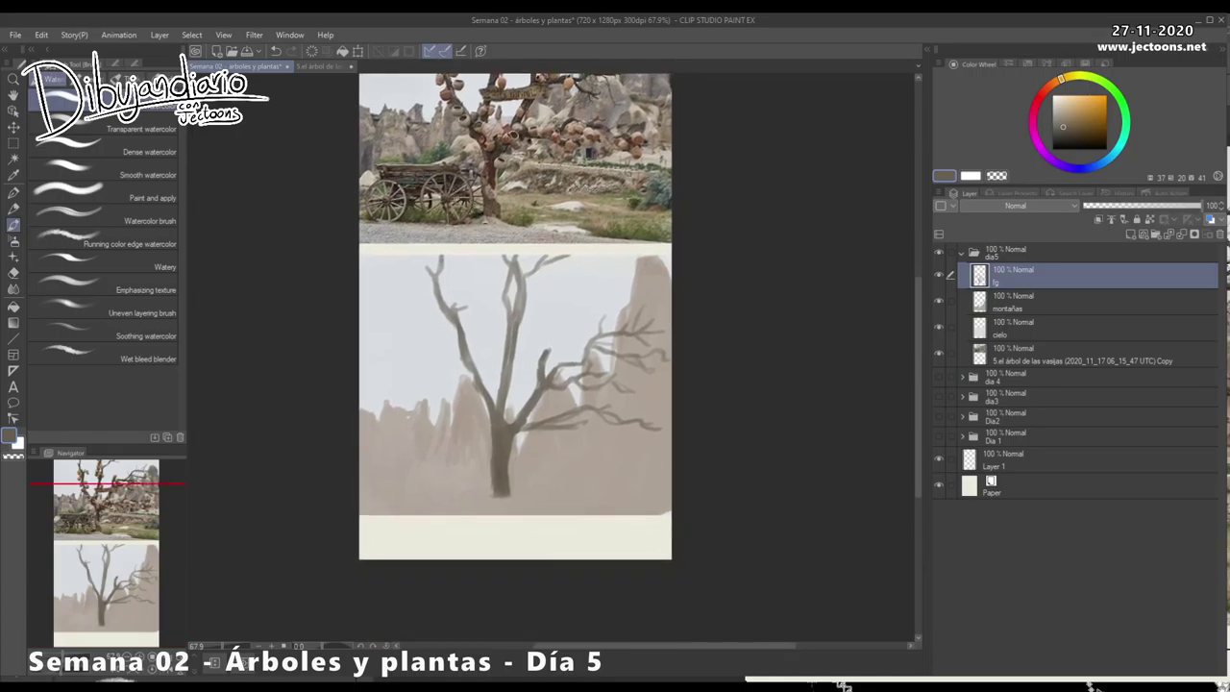
{"action": "key", "text": "ctrl+shift+d"}
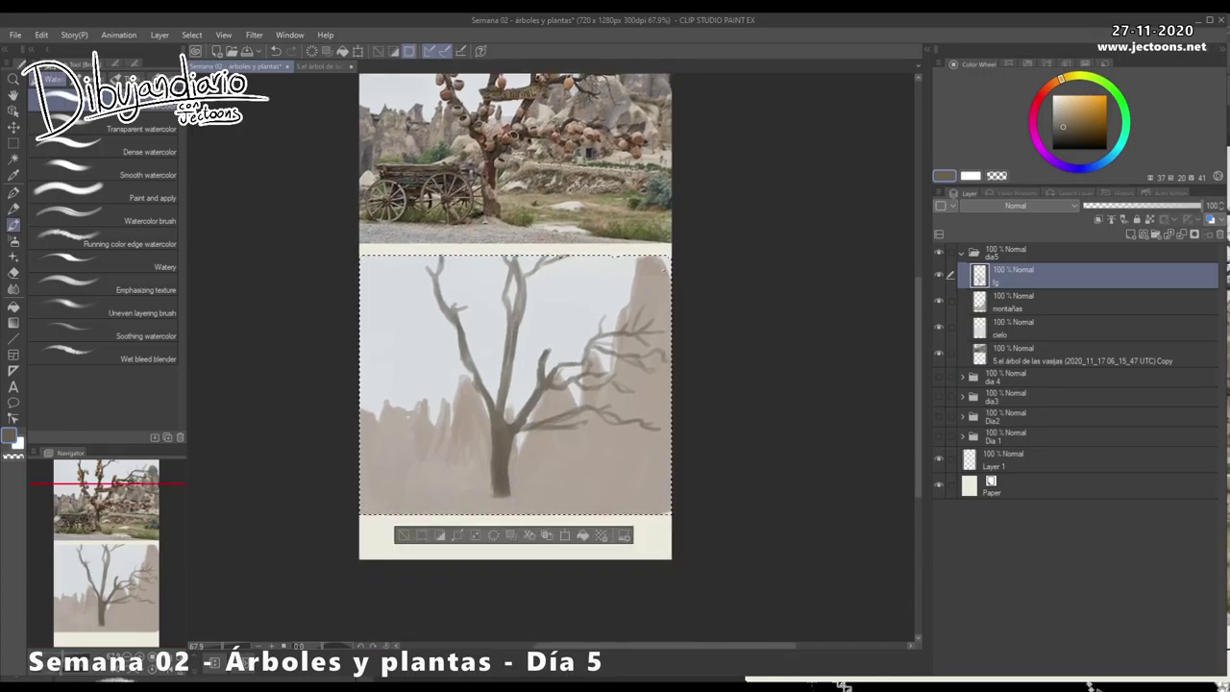
{"action": "left_click_drag", "start_coordinate": [573, 288], "coordinate": [575, 301]}
{"action": "left_click", "coordinate": [503, 498], "text": "alt"}
{"action": "left_click_drag", "start_coordinate": [513, 509], "coordinate": [486, 514]}
{"action": "left_click", "coordinate": [478, 498], "text": "alt"}
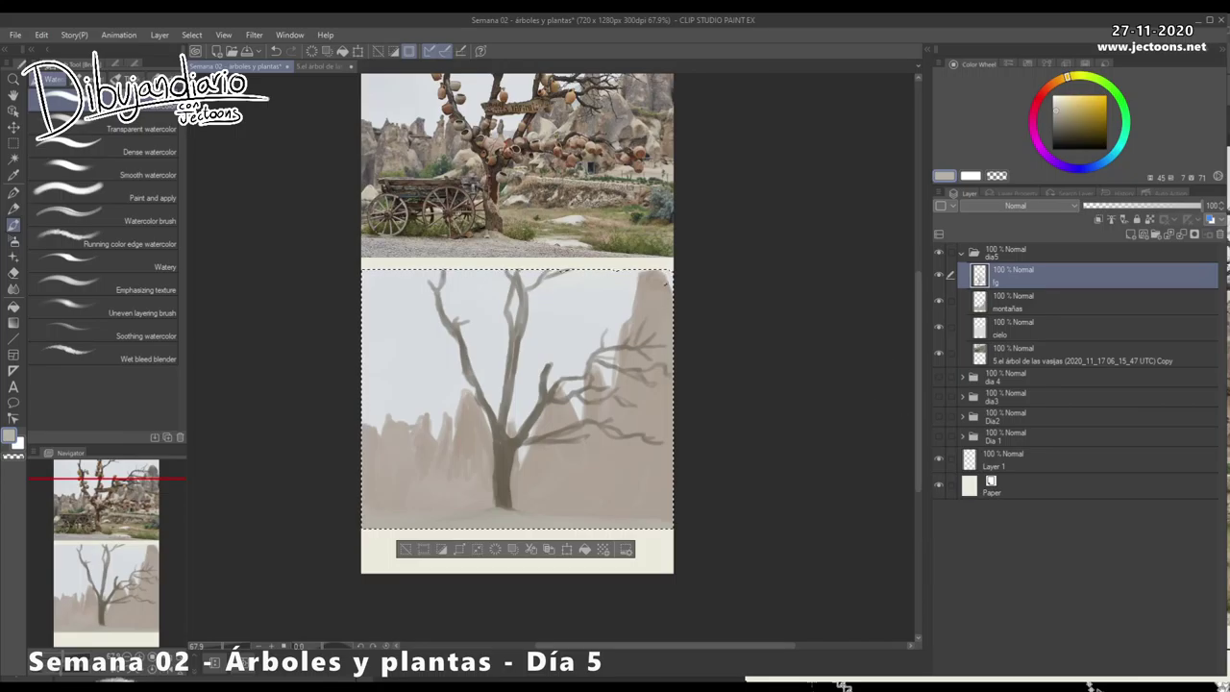
Add a layer between fg and montañas and paint low bushes along the ground in green sampled from the photo
{"action": "key", "text": "ctrl+shift+n"}
{"action": "key", "text": "u"}
{"action": "key", "text": "i"}
{"action": "left_click", "coordinate": [526, 232]}
{"action": "key", "text": "b"}
{"action": "left_click_drag", "start_coordinate": [603, 511], "coordinate": [608, 507]}
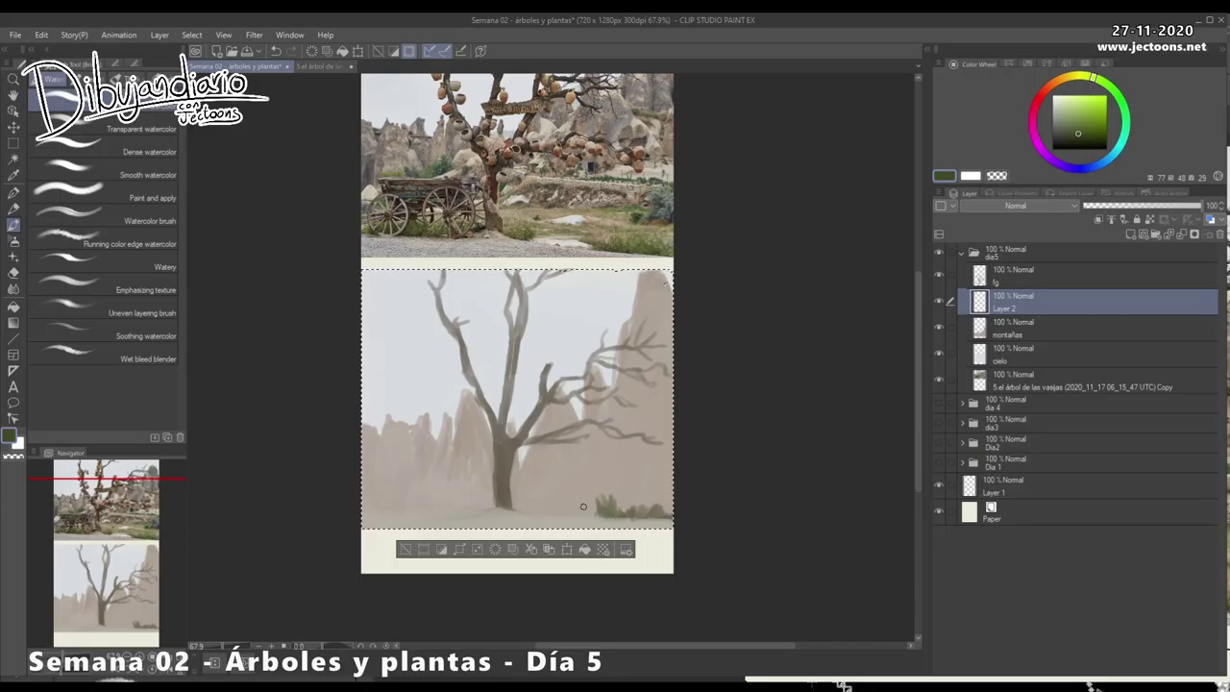
{"action": "left_click_drag", "start_coordinate": [525, 499], "coordinate": [548, 511]}
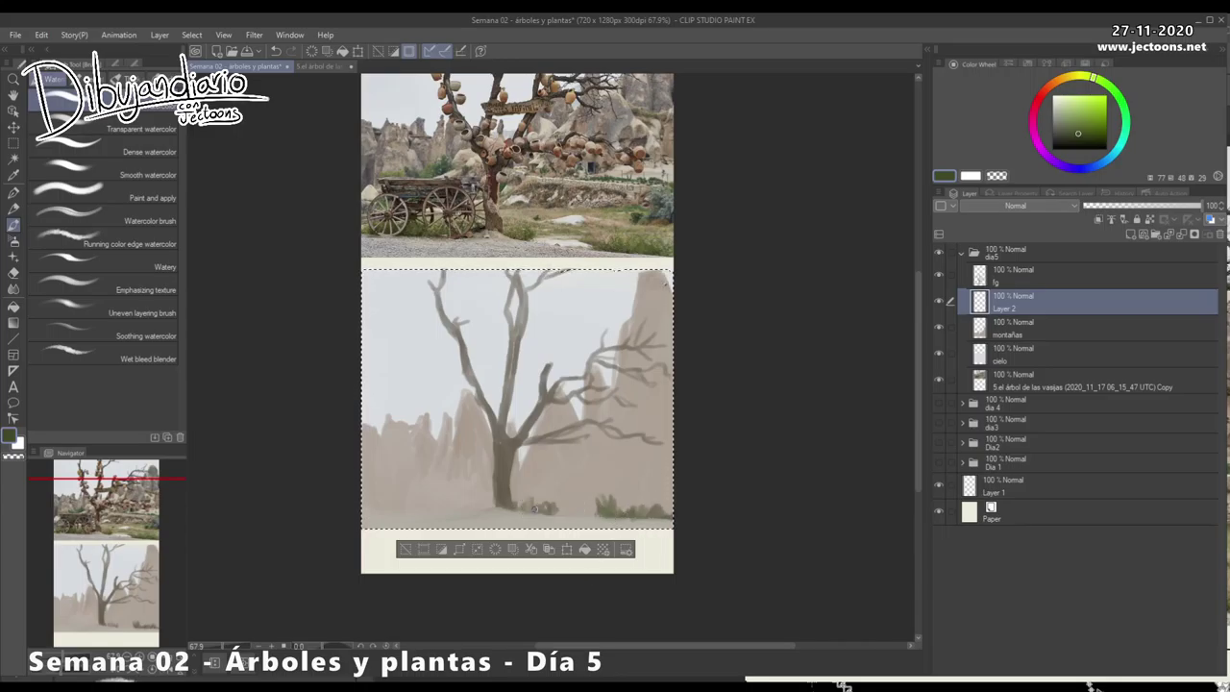
{"action": "mouse_move", "coordinate": [393, 518]}
{"action": "left_mouse_down"}
{"action": "mouse_move", "coordinate": [421, 507]}
{"action": "mouse_move", "coordinate": [378, 509]}
{"action": "mouse_move", "coordinate": [409, 500]}
{"action": "mouse_move", "coordinate": [433, 517]}
{"action": "mouse_move", "coordinate": [472, 500]}
{"action": "mouse_move", "coordinate": [451, 508]}
{"action": "mouse_move", "coordinate": [541, 501]}
{"action": "left_mouse_up"}
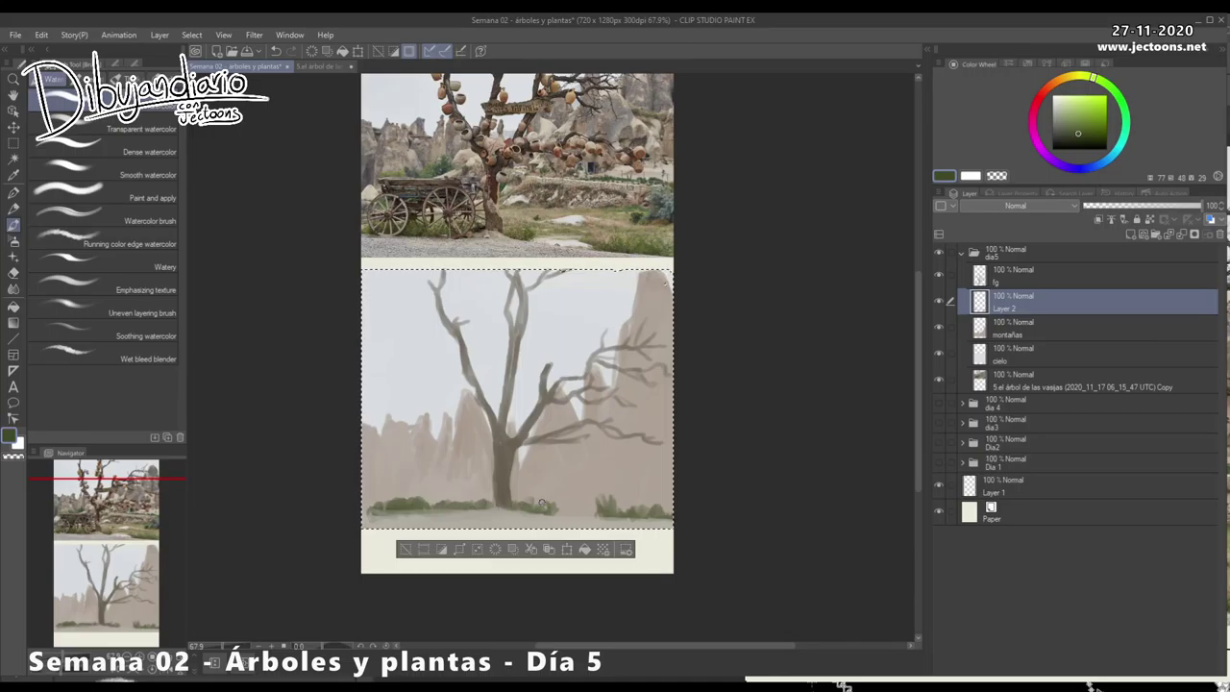
Paint a blue-grey bush at the right edge and a pale rock patch near it on the montañas layer
{"action": "key", "text": "alt+bracketleft"}
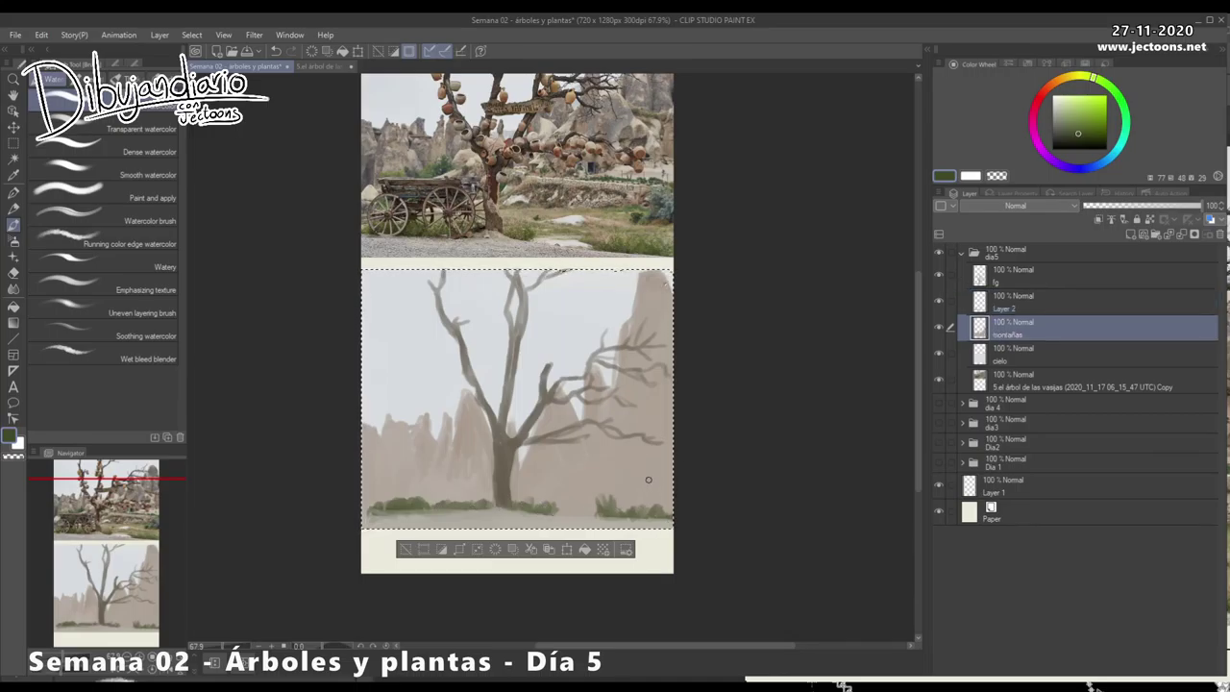
{"action": "left_click", "coordinate": [648, 484], "text": "alt"}
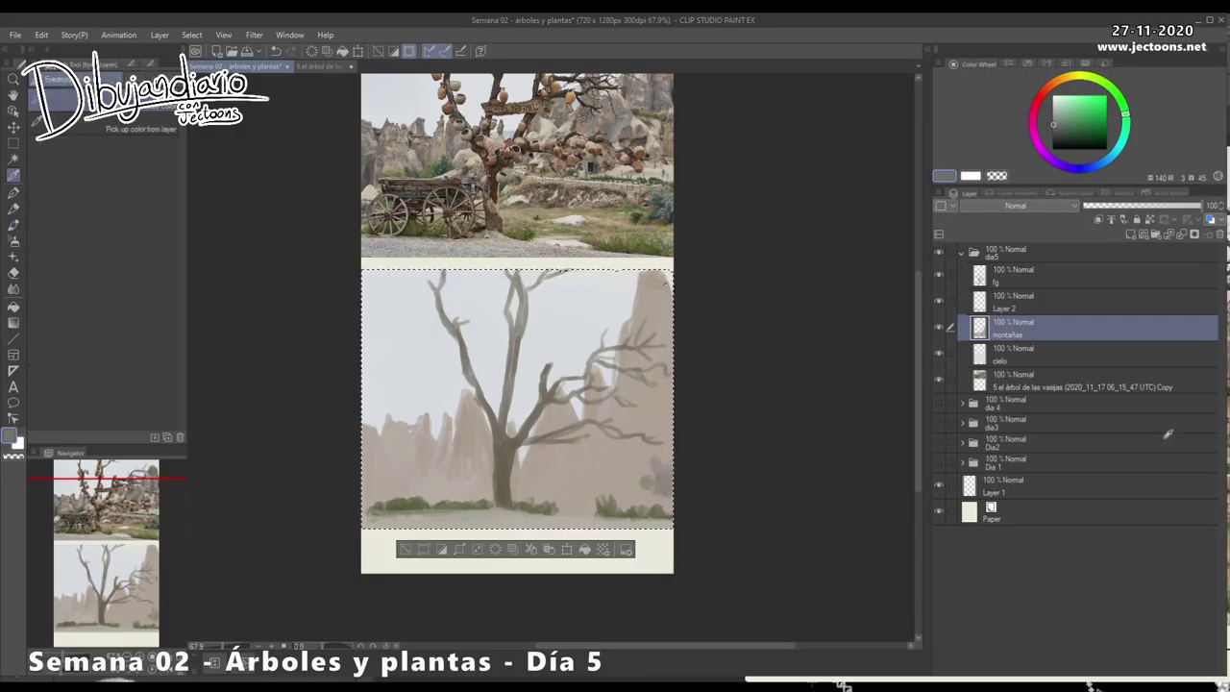
{"action": "left_click", "coordinate": [604, 486], "text": "alt"}
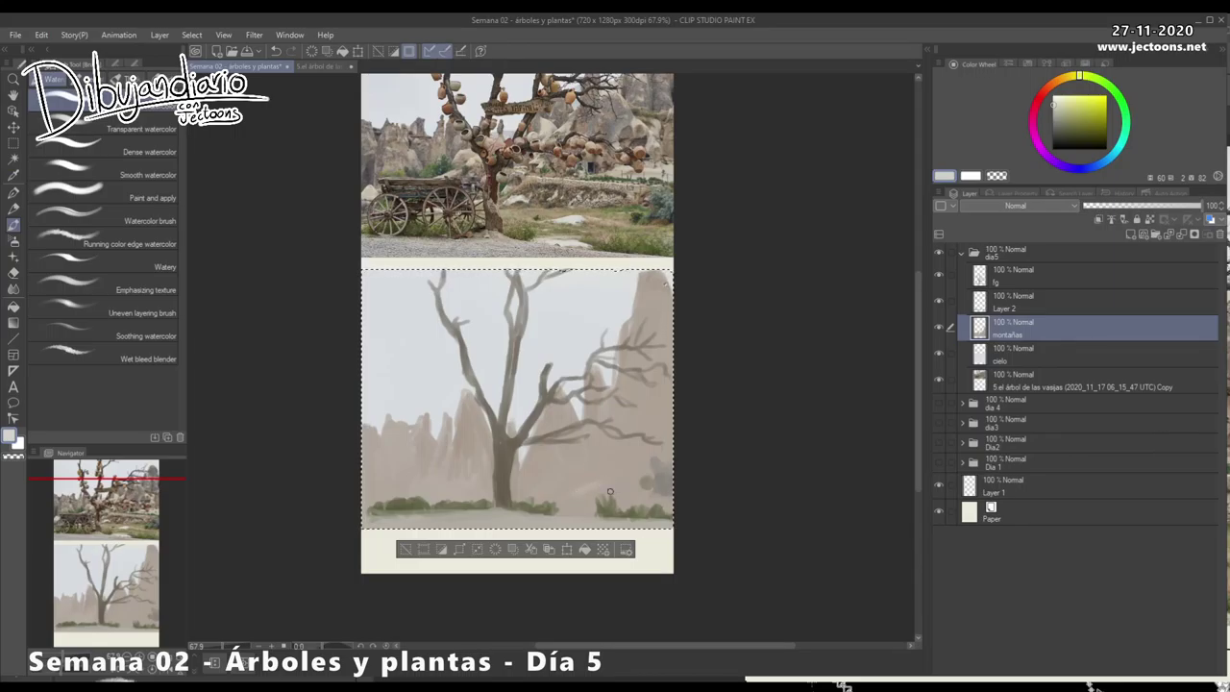
{"action": "left_click", "coordinate": [606, 490], "text": "alt"}
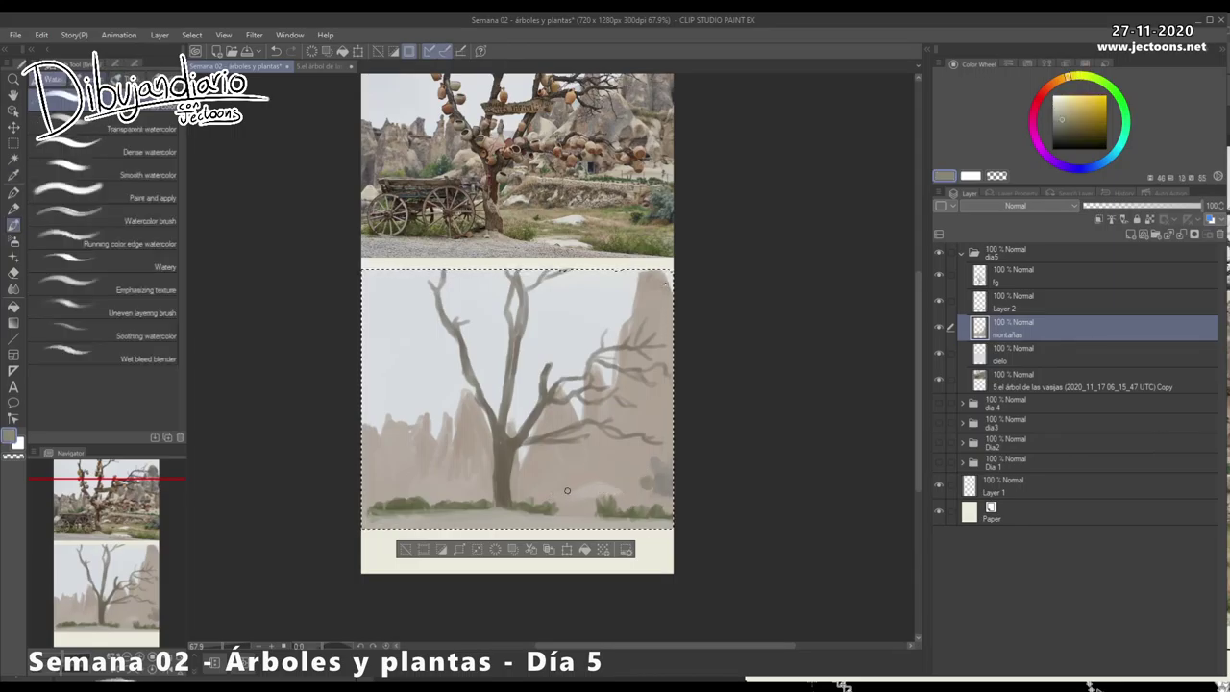
Add background rock details on the montañas layer: brown stones, a pale ridge and a dark cave opening right of the trunk
{"action": "left_click", "coordinate": [552, 487], "text": "alt"}
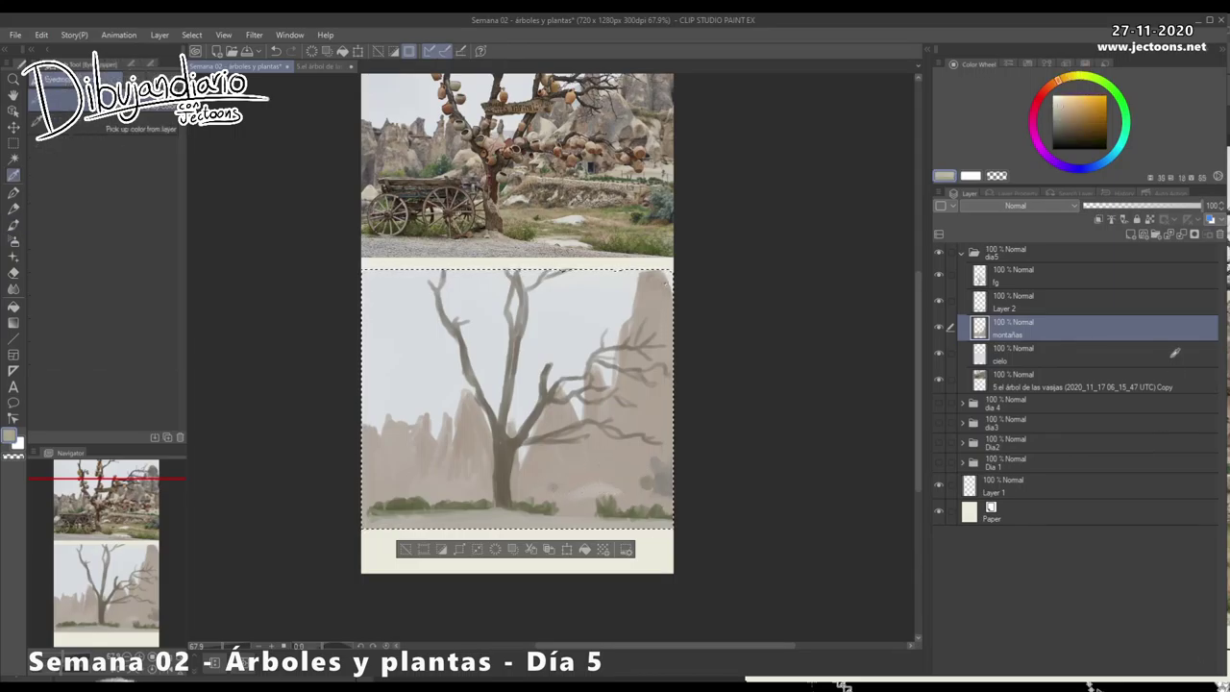
{"action": "left_click", "coordinate": [622, 468], "text": "alt"}
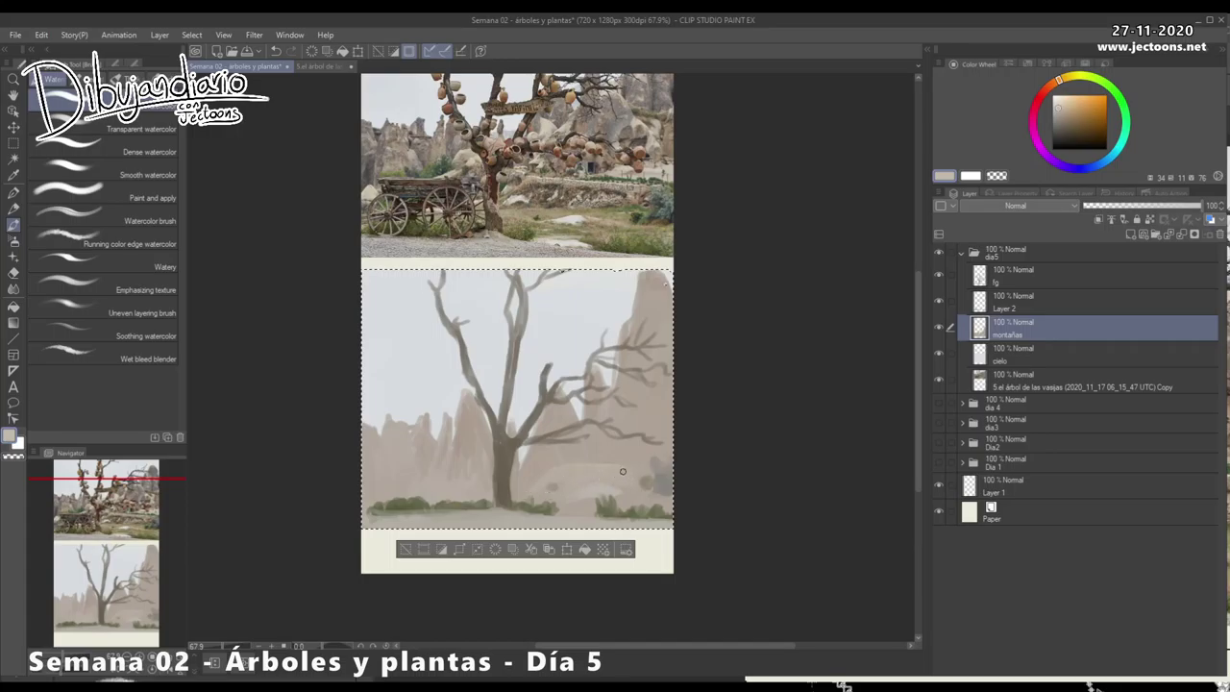
{"action": "left_click", "coordinate": [590, 454], "text": "alt"}
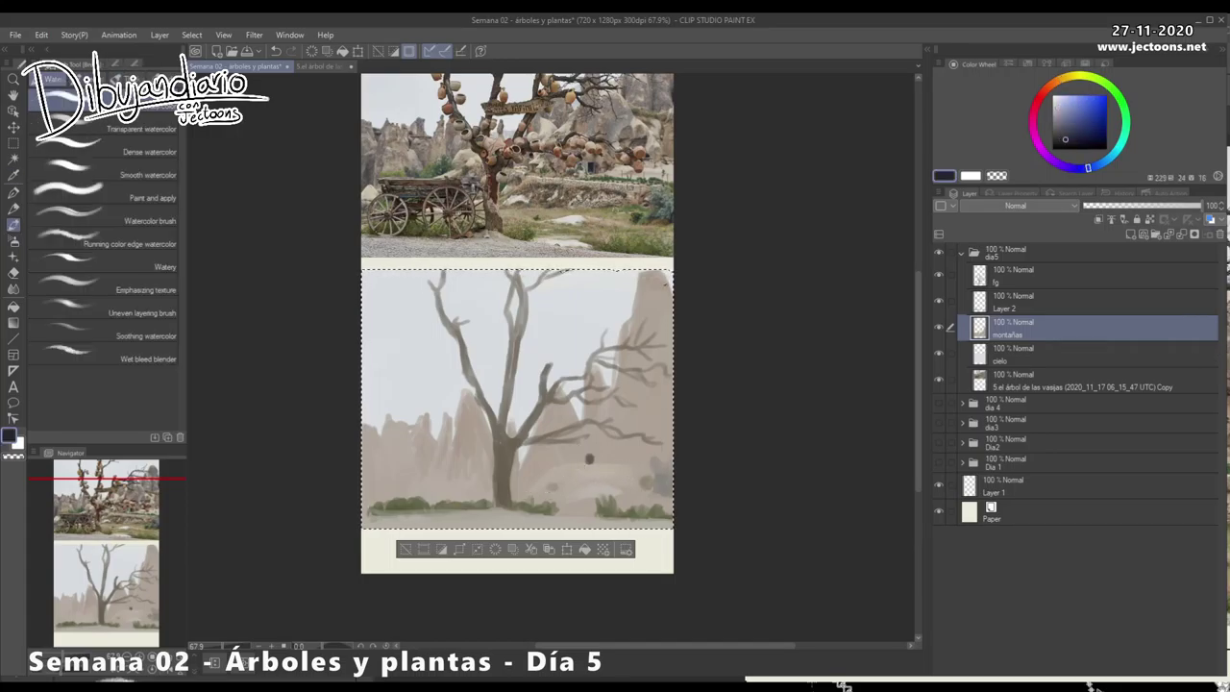
{"action": "left_click", "coordinate": [567, 467], "text": "alt"}
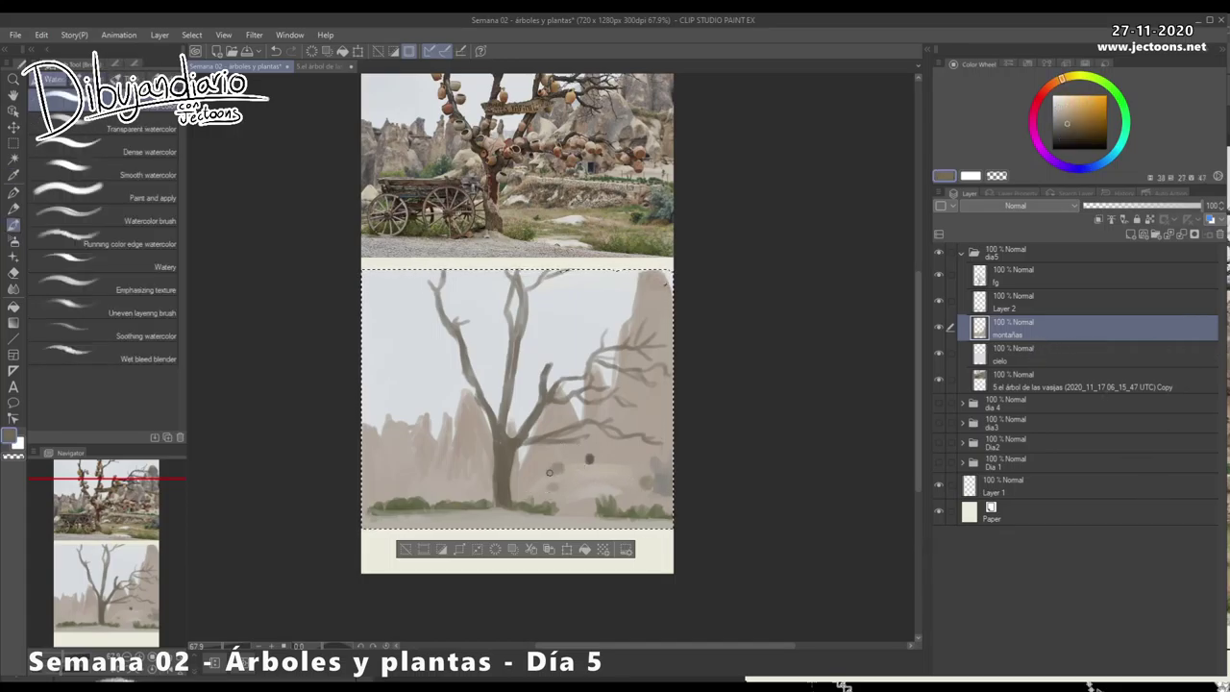
Paint the first hanging pots on the fg layer in greyish tan, at the trunk fork and along the left and central branches
{"action": "key", "text": "alt+bracketright"}
{"action": "key", "text": "alt+bracketright"}
{"action": "left_click", "coordinate": [532, 480], "text": "alt"}
{"action": "left_click_drag", "start_coordinate": [507, 458], "coordinate": [526, 463]}
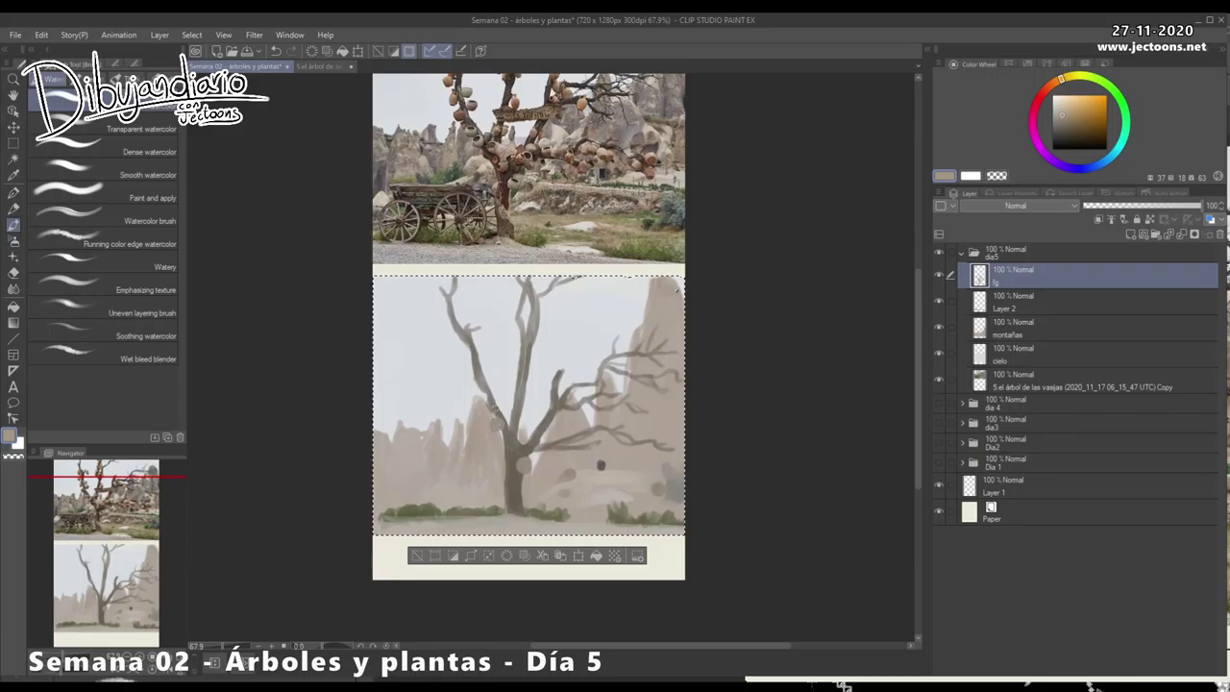
{"action": "mouse_move", "coordinate": [485, 409]}
{"action": "left_mouse_down"}
{"action": "mouse_move", "coordinate": [503, 450]}
{"action": "mouse_move", "coordinate": [504, 402]}
{"action": "mouse_move", "coordinate": [498, 427]}
{"action": "left_mouse_up"}
{"action": "left_click_drag", "start_coordinate": [524, 367], "coordinate": [515, 337]}
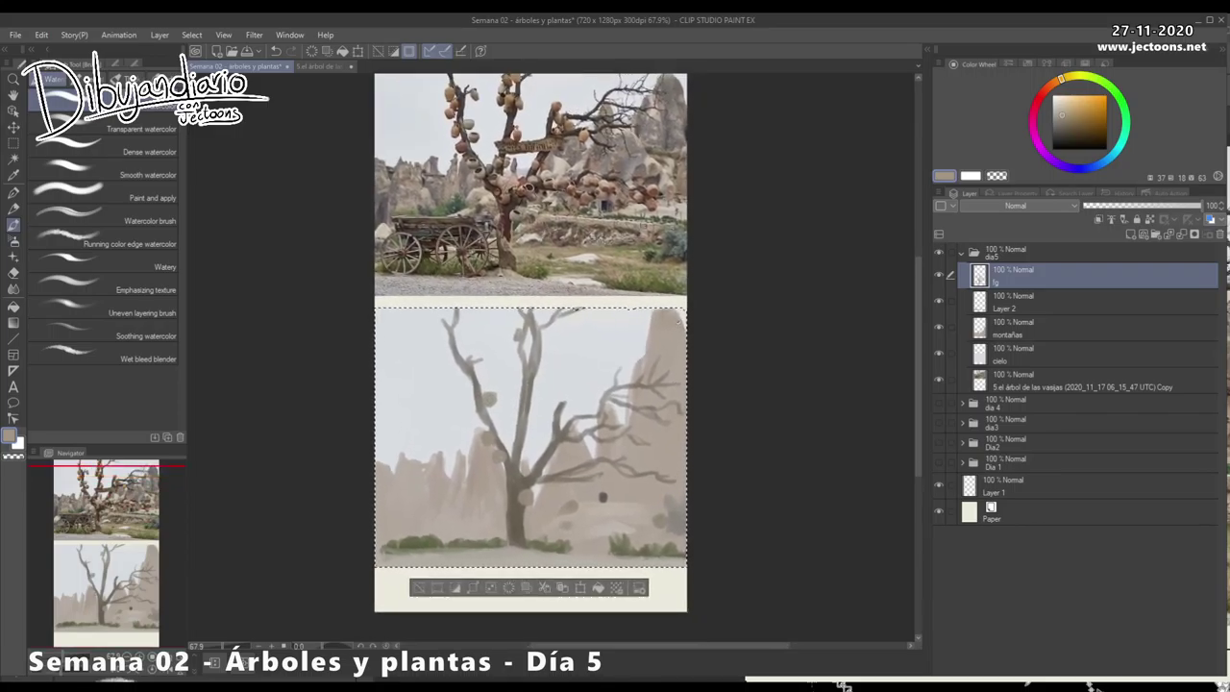
Paint more tan pots along the left and central branches on the fg layer, using a colour sampled from the painting
{"action": "left_click_drag", "start_coordinate": [611, 474], "coordinate": [612, 458]}
{"action": "left_click", "coordinate": [612, 459], "text": "alt"}
{"action": "left_click_drag", "start_coordinate": [527, 455], "coordinate": [528, 510]}
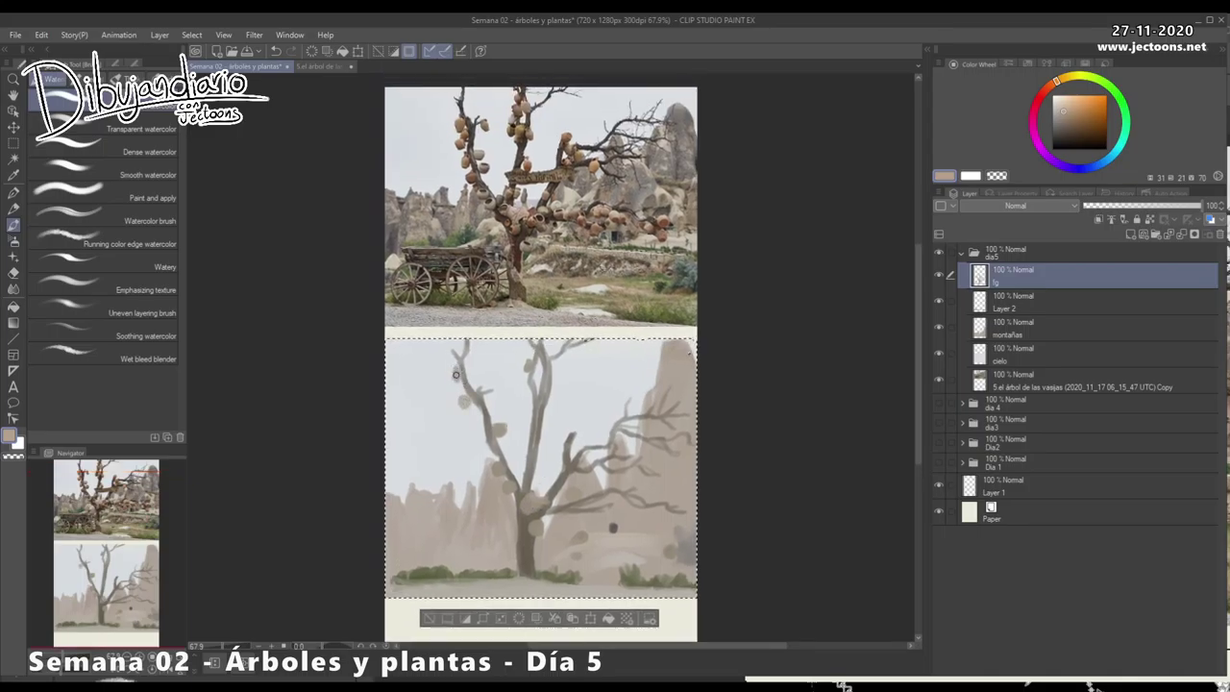
{"action": "mouse_move", "coordinate": [500, 385]}
{"action": "left_mouse_down"}
{"action": "mouse_move", "coordinate": [490, 398]}
{"action": "mouse_move", "coordinate": [513, 399]}
{"action": "left_mouse_up"}
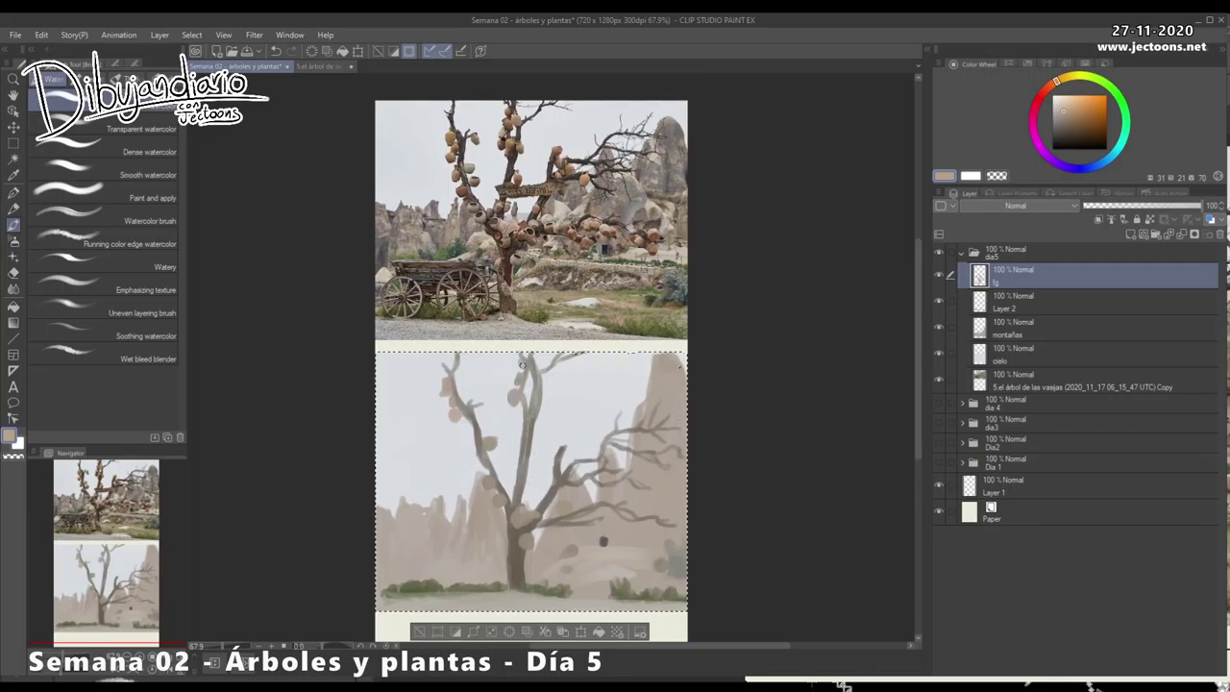
{"action": "left_click_drag", "start_coordinate": [535, 449], "coordinate": [534, 459]}
{"action": "left_click_drag", "start_coordinate": [536, 451], "coordinate": [531, 424]}
Paint the brown wooden sign across the central branches with colour sampled from the photo, plus light tan pots beside it
{"action": "left_click", "coordinate": [544, 147], "text": "alt"}
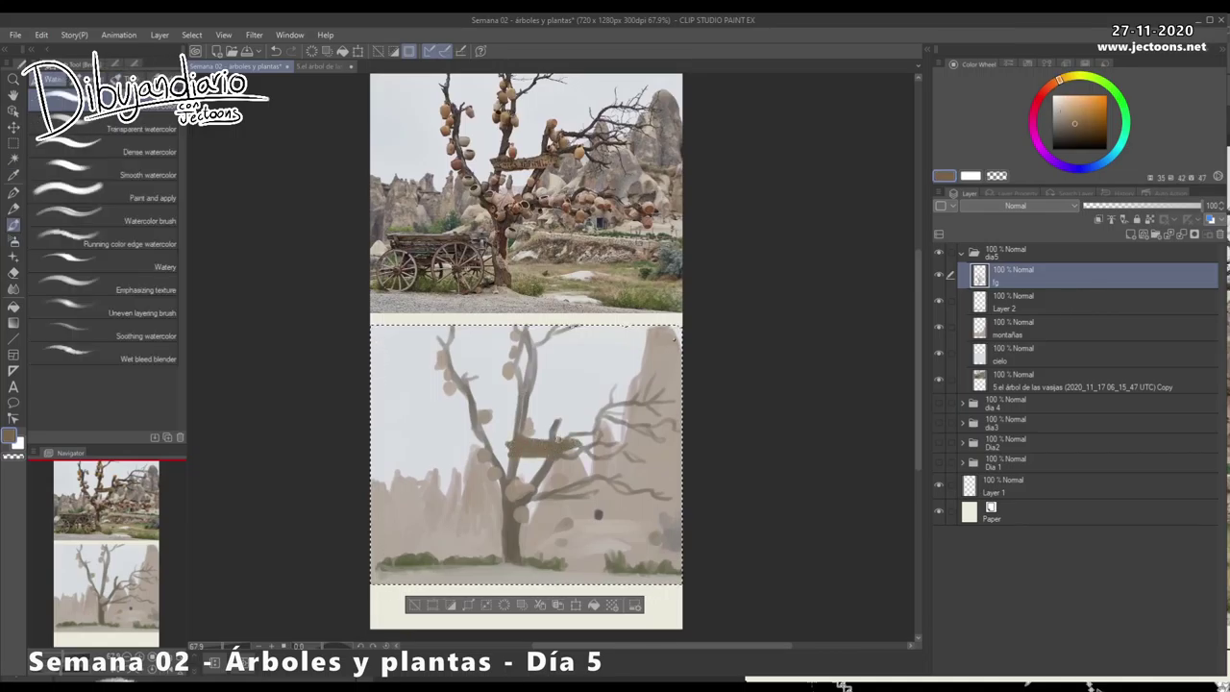
{"action": "mouse_move", "coordinate": [573, 442]}
{"action": "left_mouse_down"}
{"action": "mouse_move", "coordinate": [559, 456]}
{"action": "mouse_move", "coordinate": [552, 429]}
{"action": "left_mouse_up"}
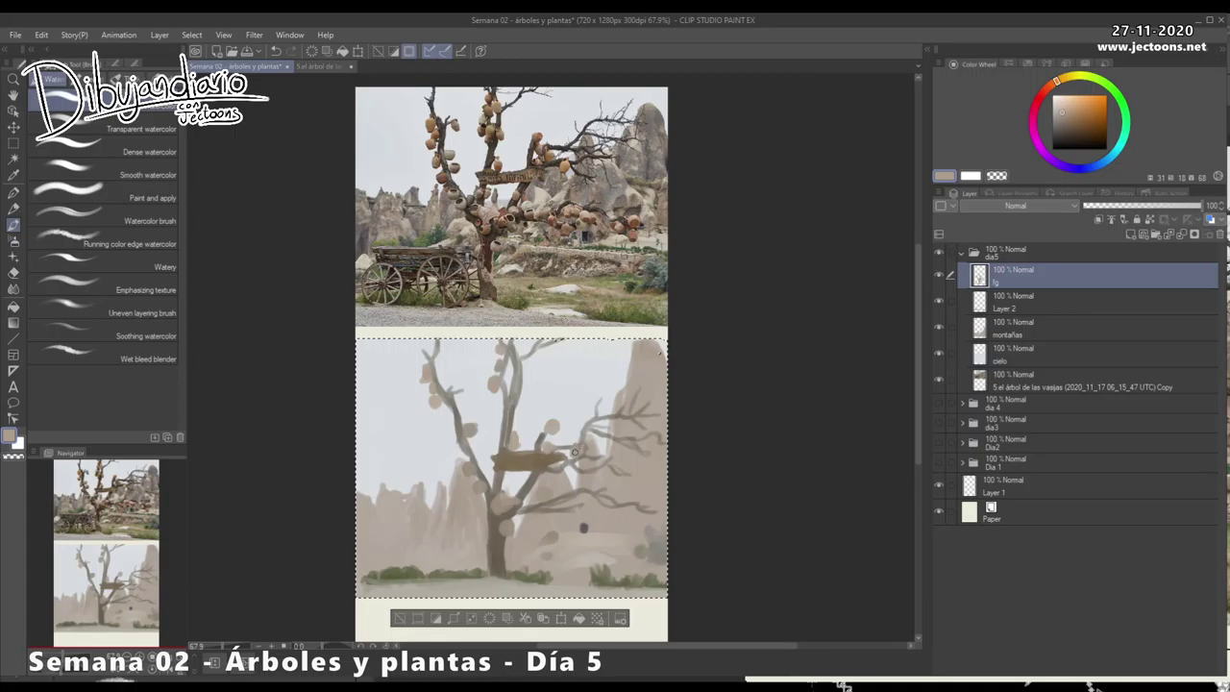
{"action": "scroll", "coordinate": [594, 456], "scroll_direction": "down", "scroll_amount": 2}
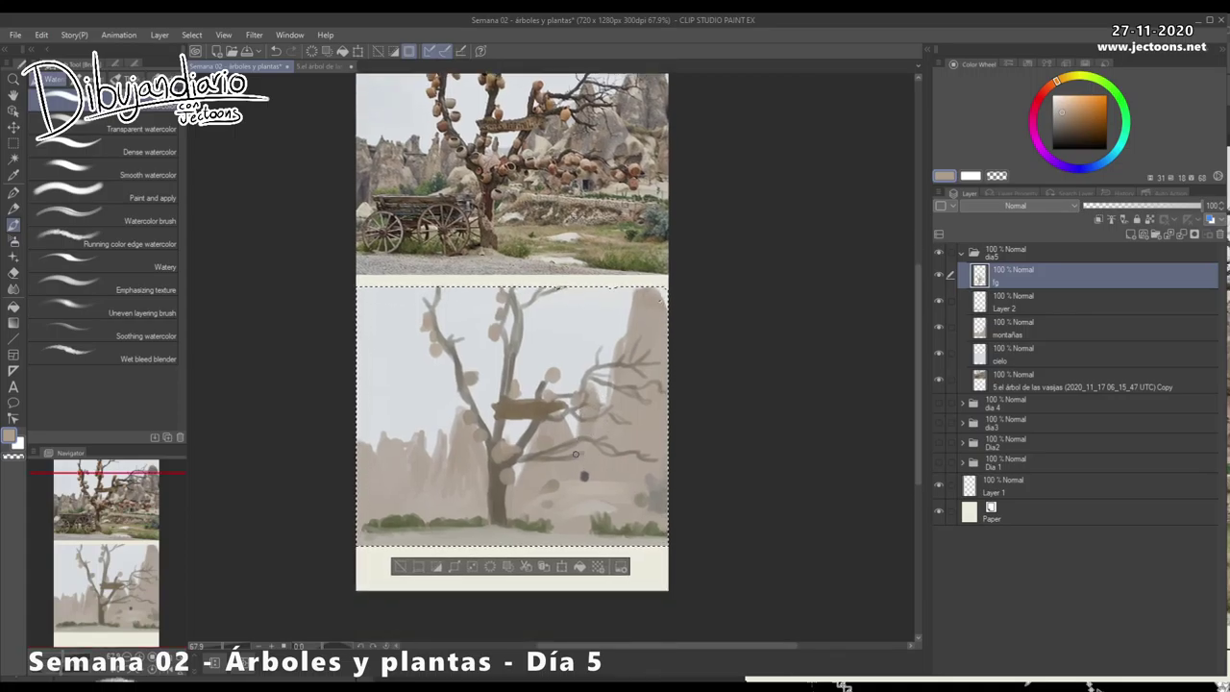
Paint reddish-brown pots sampled from the photo at the trunk fork, on the left branch and along the lower right branch
{"action": "left_click", "coordinate": [567, 164], "text": "alt"}
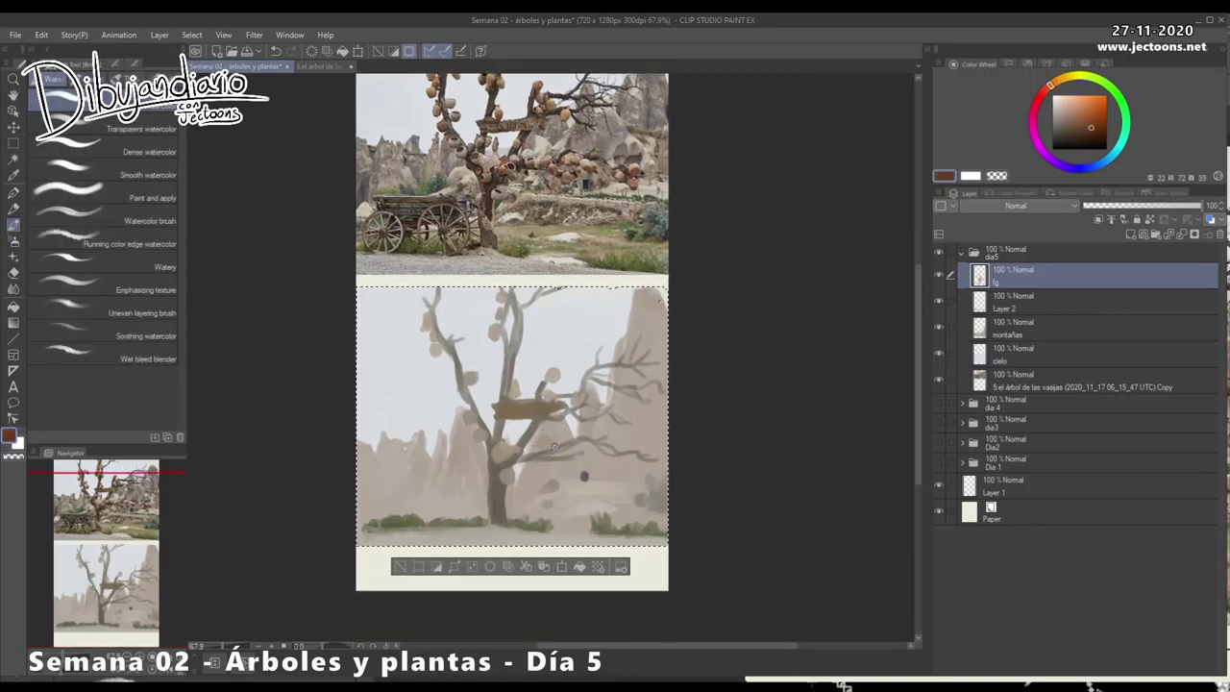
{"action": "left_click", "coordinate": [559, 453]}
{"action": "left_click", "coordinate": [516, 464]}
{"action": "left_click_drag", "start_coordinate": [452, 389], "coordinate": [463, 416]}
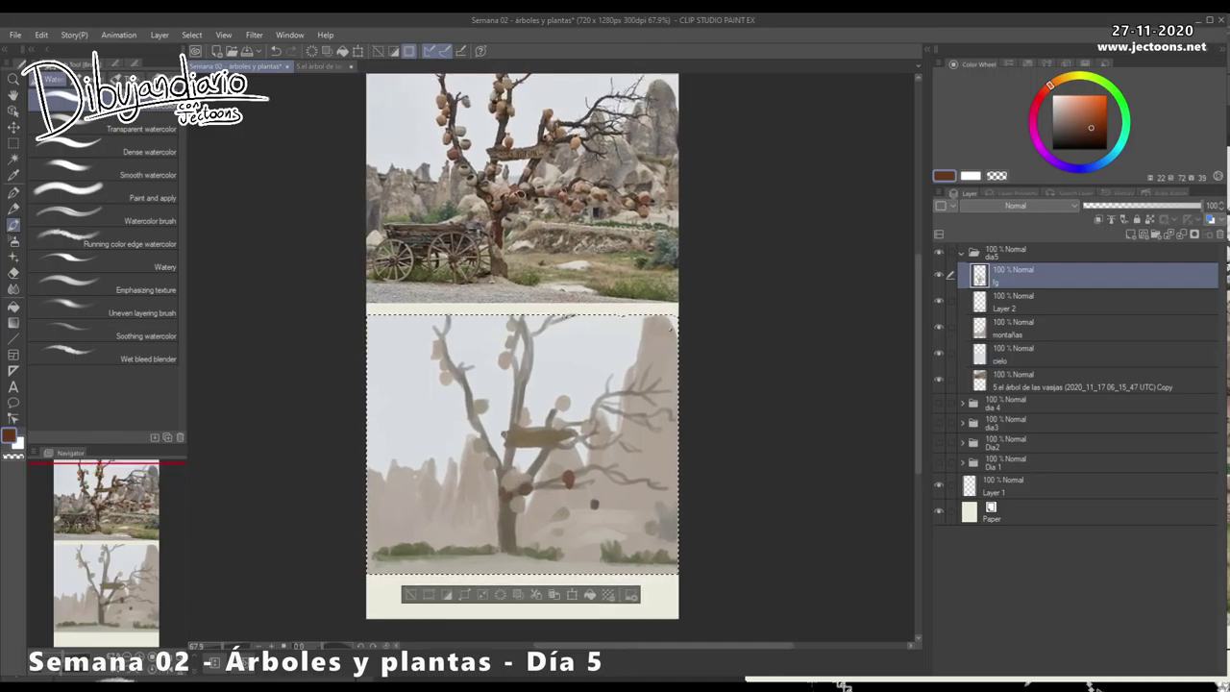
{"action": "left_click", "coordinate": [462, 421]}
{"action": "scroll", "coordinate": [576, 452], "scroll_direction": "right", "scroll_amount": 1}
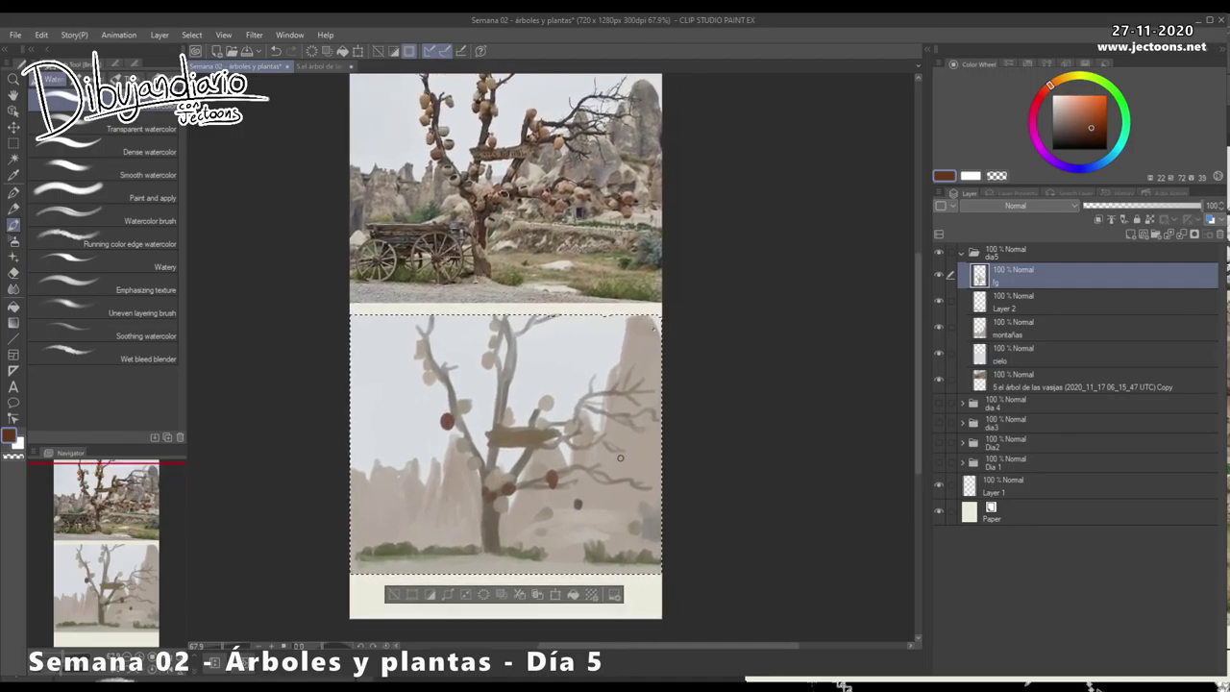
{"action": "left_click_drag", "start_coordinate": [637, 446], "coordinate": [620, 473]}
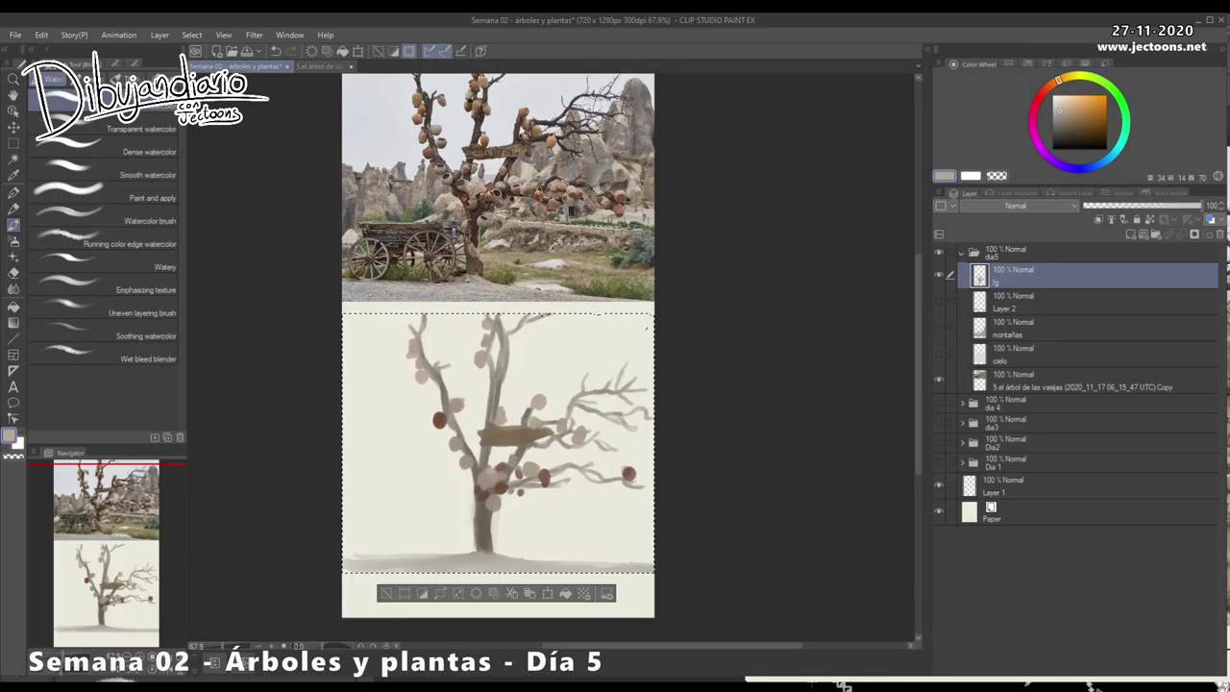
Paint the cart left of the trunk on the fg layer, with a dark brown body and spoked wheels, using colour sampled from the photo
{"action": "mouse_move", "coordinate": [484, 517]}
{"action": "left_mouse_down"}
{"action": "mouse_move", "coordinate": [492, 447]}
{"action": "mouse_move", "coordinate": [514, 484]}
{"action": "mouse_move", "coordinate": [600, 484]}
{"action": "left_mouse_up"}
{"action": "left_click", "coordinate": [474, 215], "text": "alt"}
{"action": "mouse_move", "coordinate": [477, 462]}
{"action": "left_mouse_down"}
{"action": "mouse_move", "coordinate": [527, 464]}
{"action": "mouse_move", "coordinate": [473, 463]}
{"action": "mouse_move", "coordinate": [542, 489]}
{"action": "mouse_move", "coordinate": [571, 457]}
{"action": "mouse_move", "coordinate": [521, 465]}
{"action": "mouse_move", "coordinate": [517, 475]}
{"action": "mouse_move", "coordinate": [547, 482]}
{"action": "mouse_move", "coordinate": [508, 479]}
{"action": "mouse_move", "coordinate": [557, 469]}
{"action": "mouse_move", "coordinate": [488, 473]}
{"action": "mouse_move", "coordinate": [541, 464]}
{"action": "mouse_move", "coordinate": [504, 478]}
{"action": "mouse_move", "coordinate": [553, 483]}
{"action": "left_mouse_up"}
{"action": "mouse_move", "coordinate": [478, 483]}
{"action": "left_mouse_down"}
{"action": "mouse_move", "coordinate": [511, 494]}
{"action": "mouse_move", "coordinate": [508, 511]}
{"action": "mouse_move", "coordinate": [506, 492]}
{"action": "mouse_move", "coordinate": [475, 492]}
{"action": "mouse_move", "coordinate": [559, 519]}
{"action": "mouse_move", "coordinate": [538, 492]}
{"action": "mouse_move", "coordinate": [535, 520]}
{"action": "mouse_move", "coordinate": [565, 485]}
{"action": "mouse_move", "coordinate": [559, 519]}
{"action": "mouse_move", "coordinate": [555, 478]}
{"action": "mouse_move", "coordinate": [557, 496]}
{"action": "left_mouse_up"}
{"action": "key", "text": "ctrl+z"}
{"action": "key", "text": "ctrl+z"}
{"action": "key", "text": "ctrl+z"}
{"action": "key", "text": "ctrl+z"}
{"action": "mouse_move", "coordinate": [529, 493]}
{"action": "left_mouse_down"}
{"action": "mouse_move", "coordinate": [557, 500]}
{"action": "mouse_move", "coordinate": [579, 454]}
{"action": "mouse_move", "coordinate": [473, 456]}
{"action": "left_mouse_up"}
{"action": "mouse_move", "coordinate": [566, 455]}
{"action": "left_mouse_down"}
{"action": "mouse_move", "coordinate": [489, 458]}
{"action": "mouse_move", "coordinate": [426, 478]}
{"action": "left_mouse_up"}
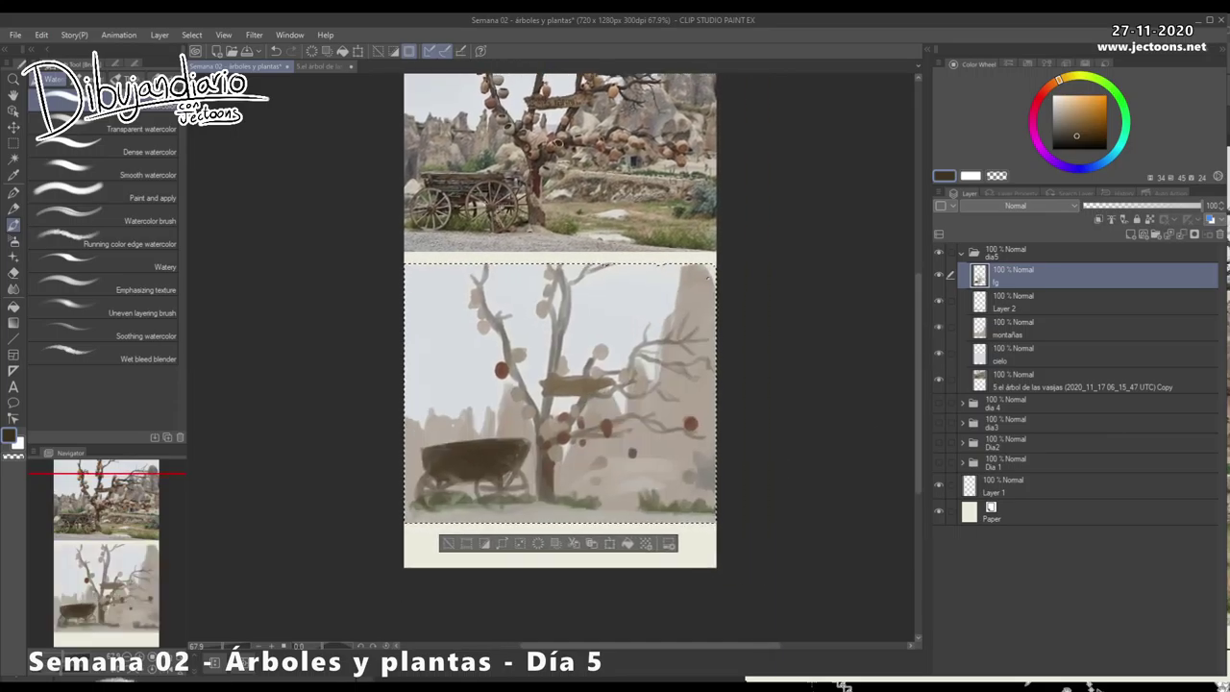
{"action": "left_click_drag", "start_coordinate": [482, 502], "coordinate": [485, 493]}
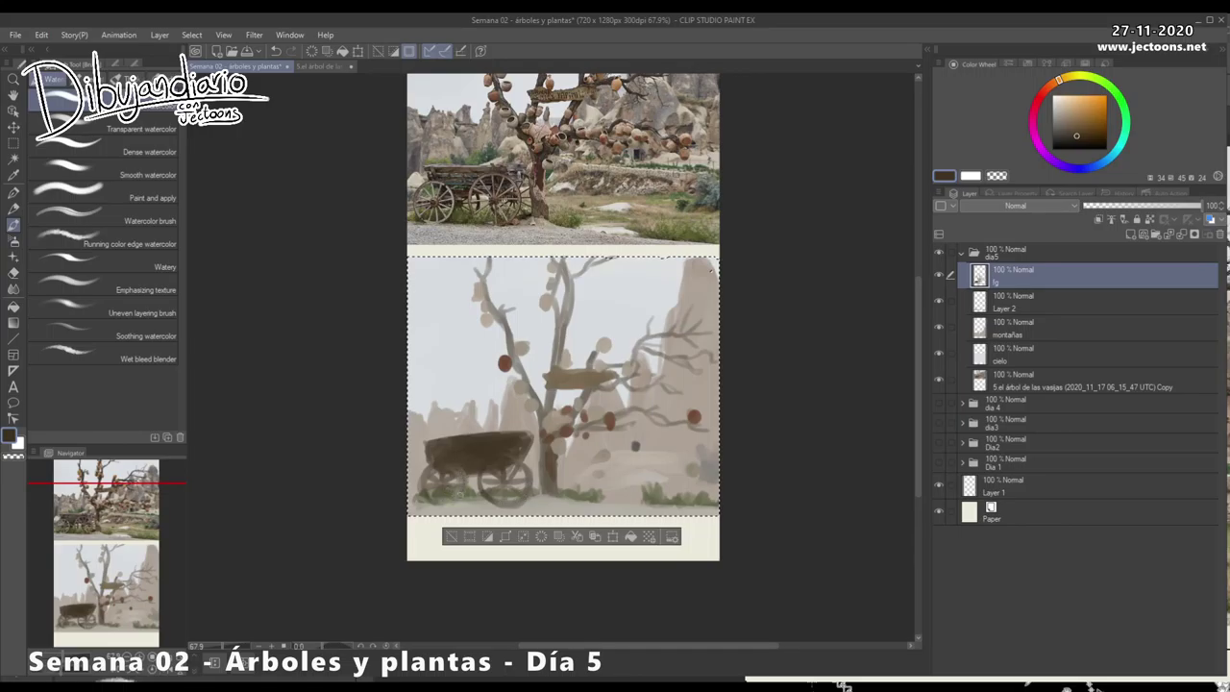
{"action": "left_click_drag", "start_coordinate": [441, 494], "coordinate": [433, 574]}
Paint additional pots in sampled tan and brown tones along the central branch and around the trunk fork
{"action": "key", "text": "alt"}
{"action": "left_click", "coordinate": [539, 401], "text": "alt"}
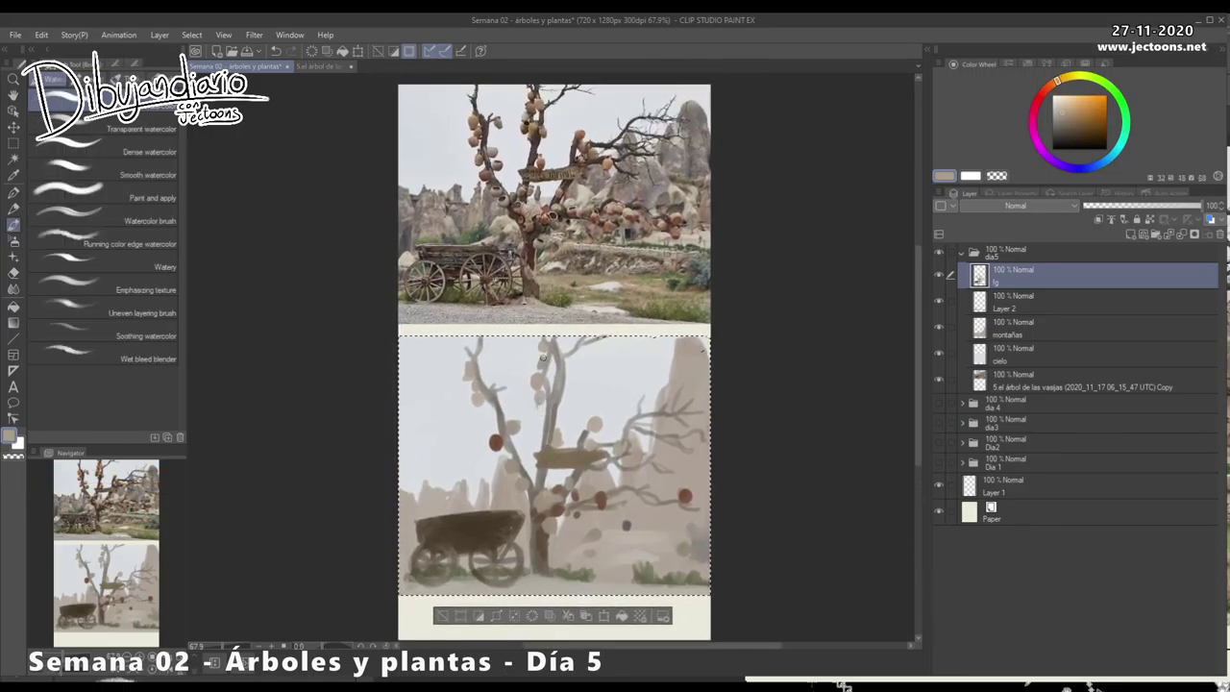
{"action": "left_click", "coordinate": [547, 415], "text": "alt"}
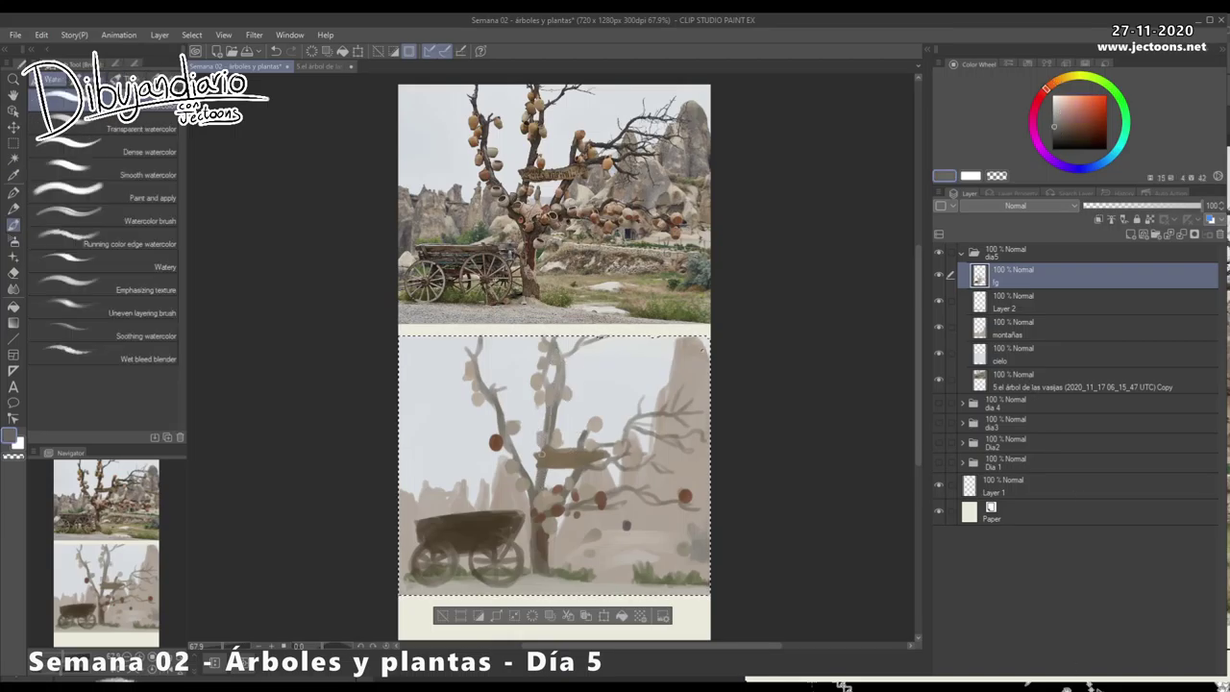
{"action": "left_click", "coordinate": [534, 474], "text": "alt"}
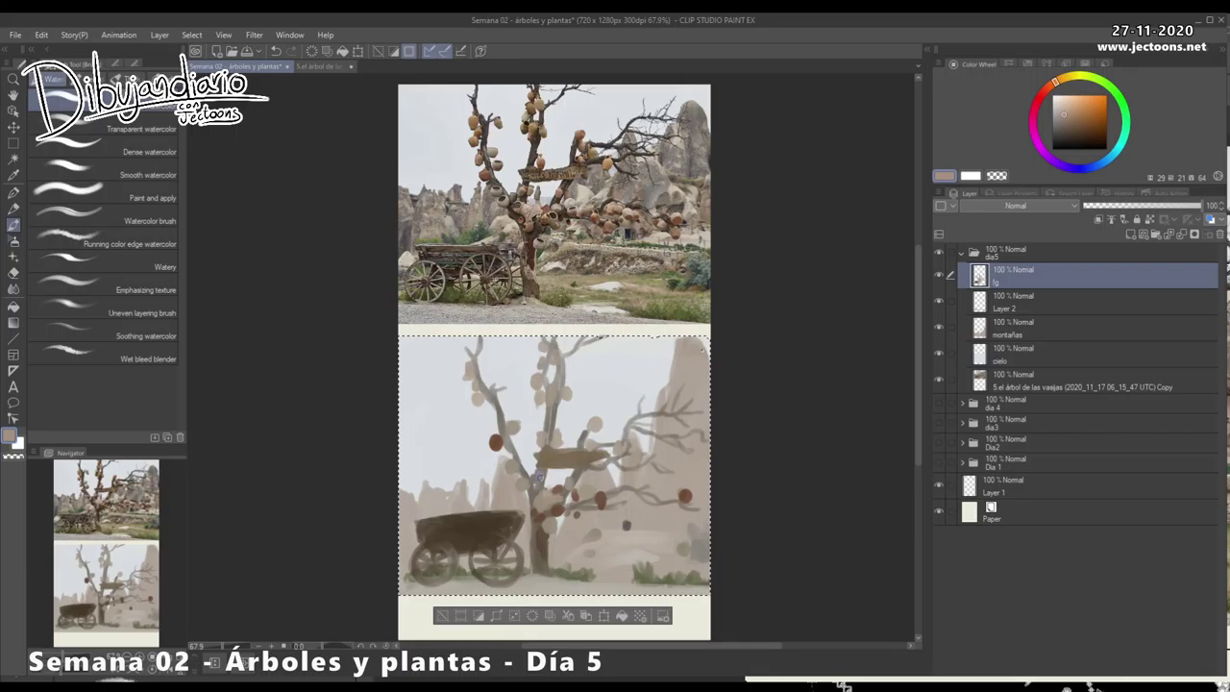
{"action": "left_click", "coordinate": [509, 460], "text": "alt"}
{"action": "left_click", "coordinate": [526, 500], "text": "alt"}
Paint orange pots above and beside the sign and along the lower right branch, using sampled colours
{"action": "left_click", "coordinate": [630, 468], "text": "alt"}
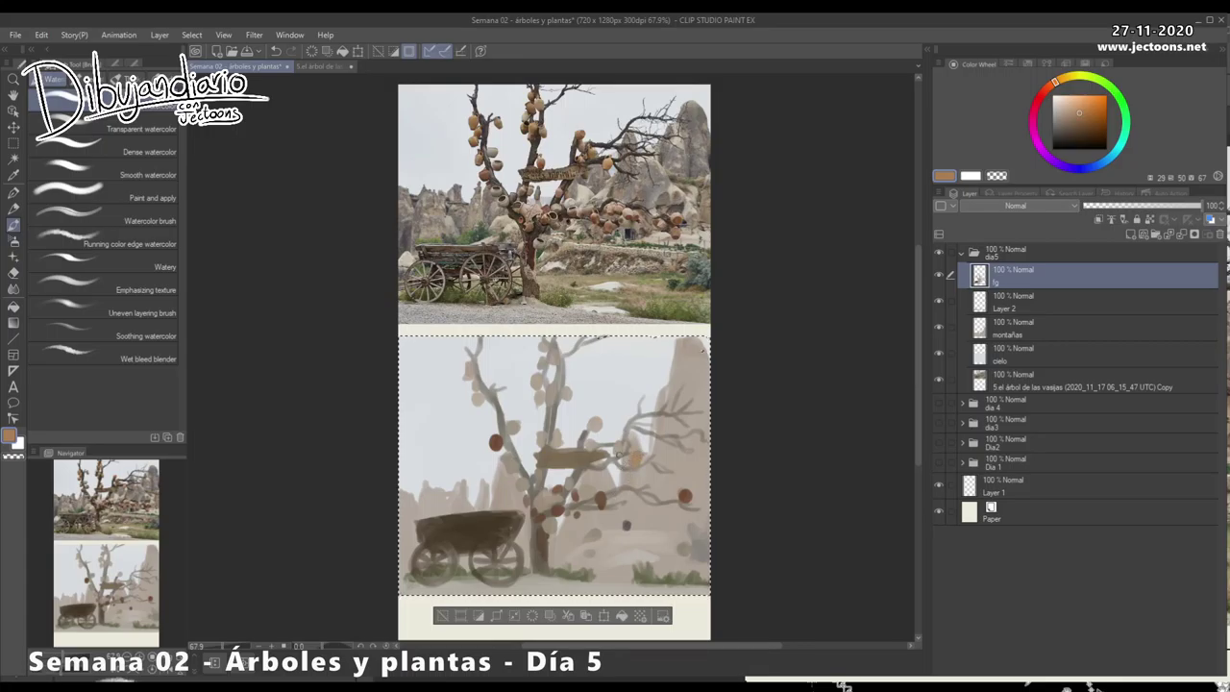
{"action": "left_click", "coordinate": [593, 473], "text": "alt"}
{"action": "left_click", "coordinate": [685, 497], "text": "alt"}
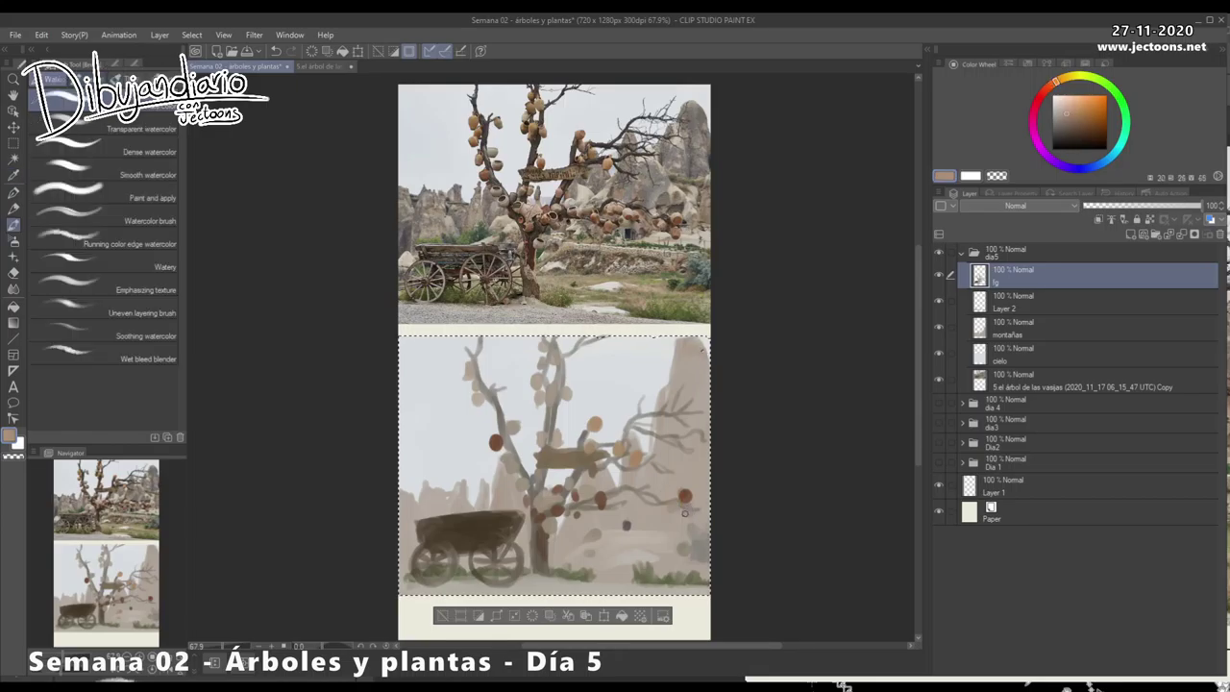
{"action": "left_click", "coordinate": [623, 476], "text": "alt"}
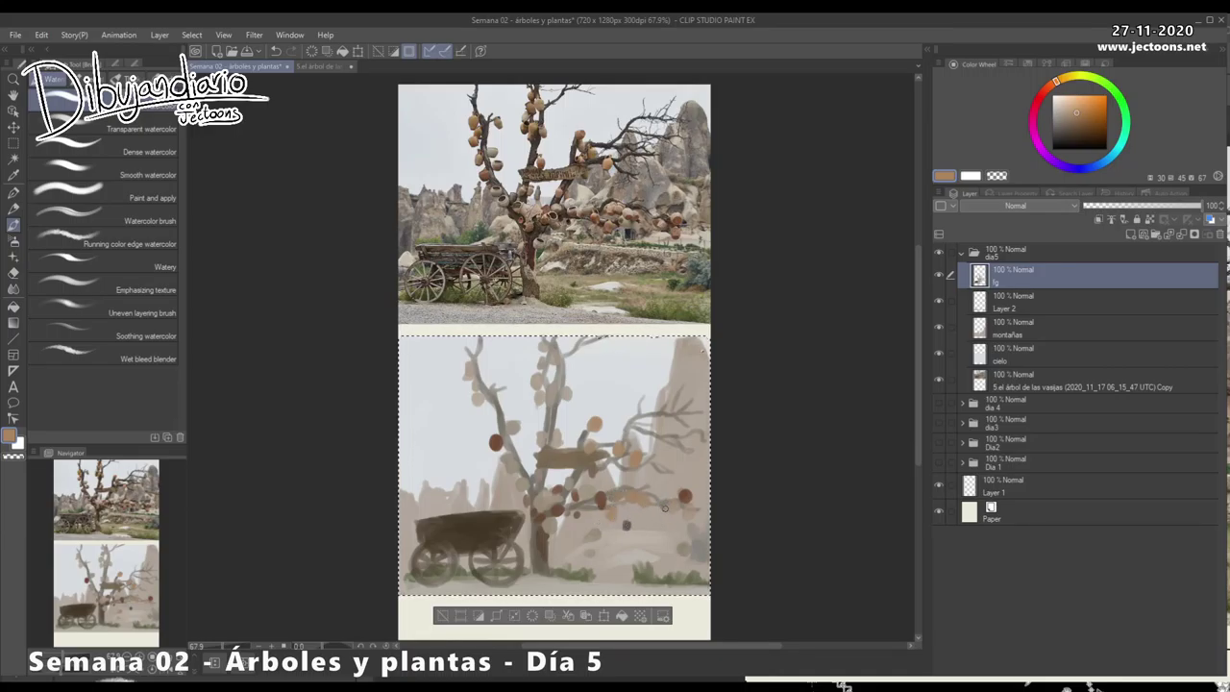
{"action": "left_click_drag", "start_coordinate": [446, 496], "coordinate": [438, 479]}
Add a new layer above fg and name it lineas
{"action": "key", "text": "ctrl+shift+n"}
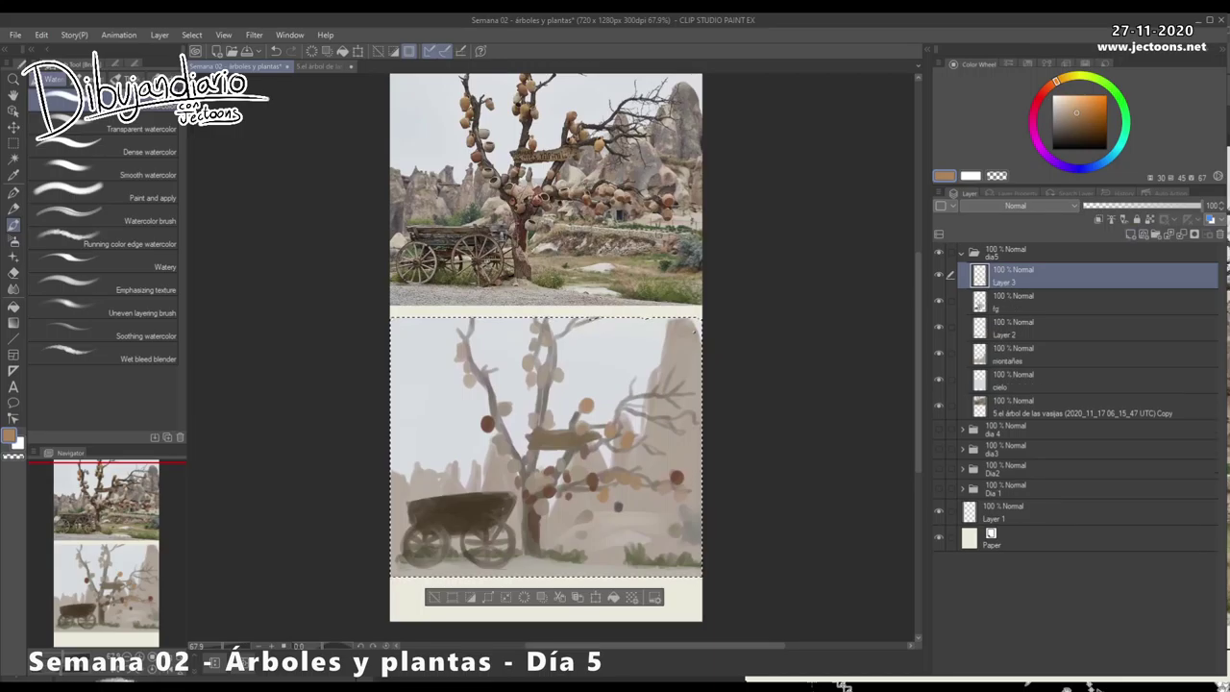
{"action": "double_click", "coordinate": [1004, 282]}
{"action": "type", "text": "lineas"}
{"action": "key", "text": "Return"}
Outline the wooden sign on the lineas layer with a thin black pen line, including its jagged left end
{"action": "key", "text": "p"}
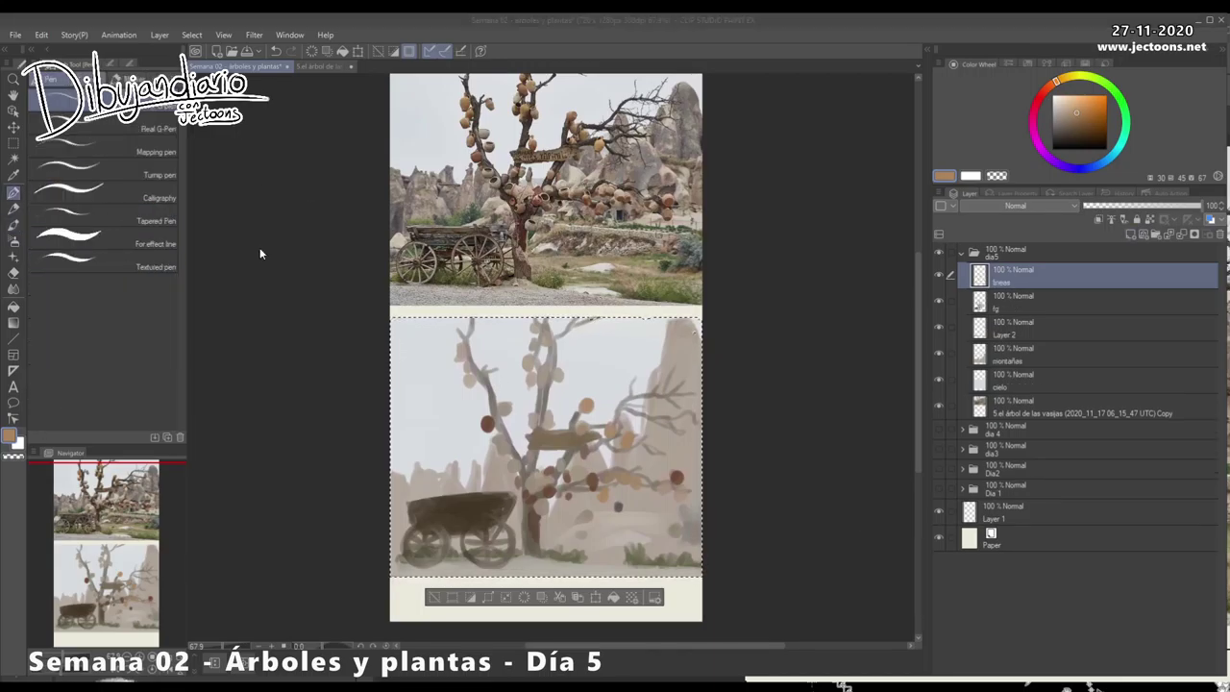
{"action": "left_click_drag", "start_coordinate": [557, 419], "coordinate": [663, 419]}
{"action": "left_click_drag", "start_coordinate": [577, 317], "coordinate": [576, 490]}
{"action": "mouse_move", "coordinate": [833, 425]}
{"action": "left_mouse_down"}
{"action": "mouse_move", "coordinate": [805, 575]}
{"action": "mouse_move", "coordinate": [806, 201]}
{"action": "left_mouse_up"}
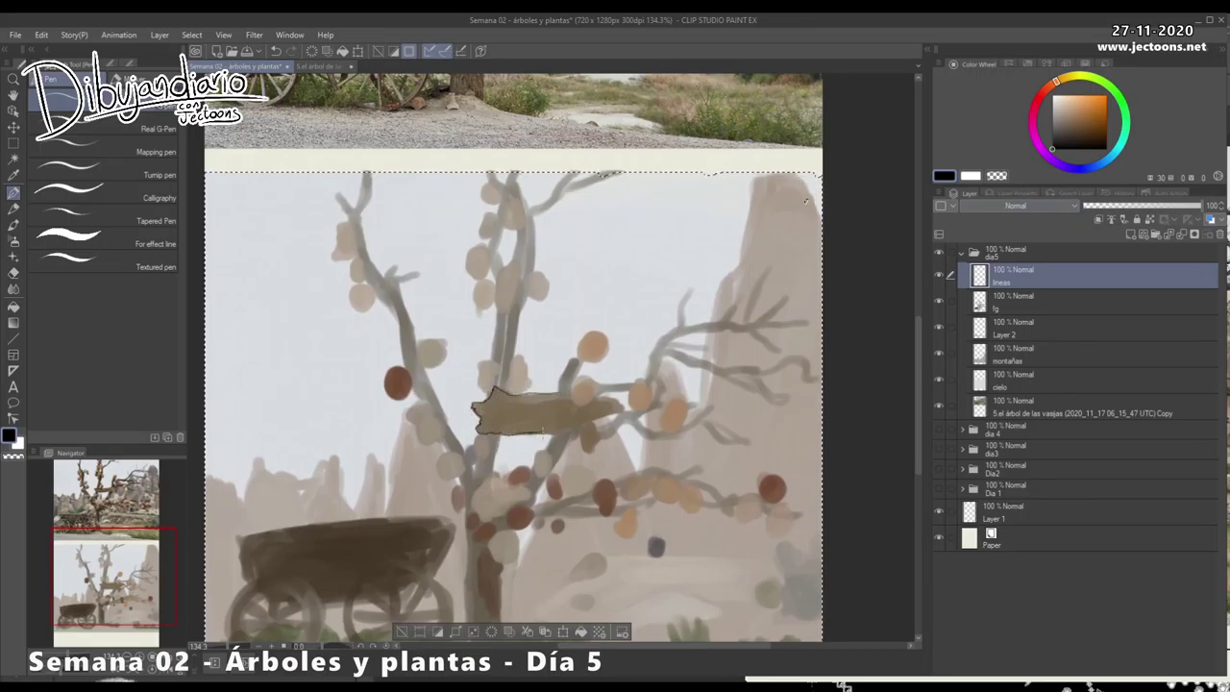
{"action": "left_click_drag", "start_coordinate": [594, 396], "coordinate": [550, 399]}
{"action": "scroll", "coordinate": [536, 396], "scroll_direction": "up", "scroll_amount": 5}
{"action": "scroll", "coordinate": [519, 404], "scroll_direction": "down", "scroll_amount": 5}
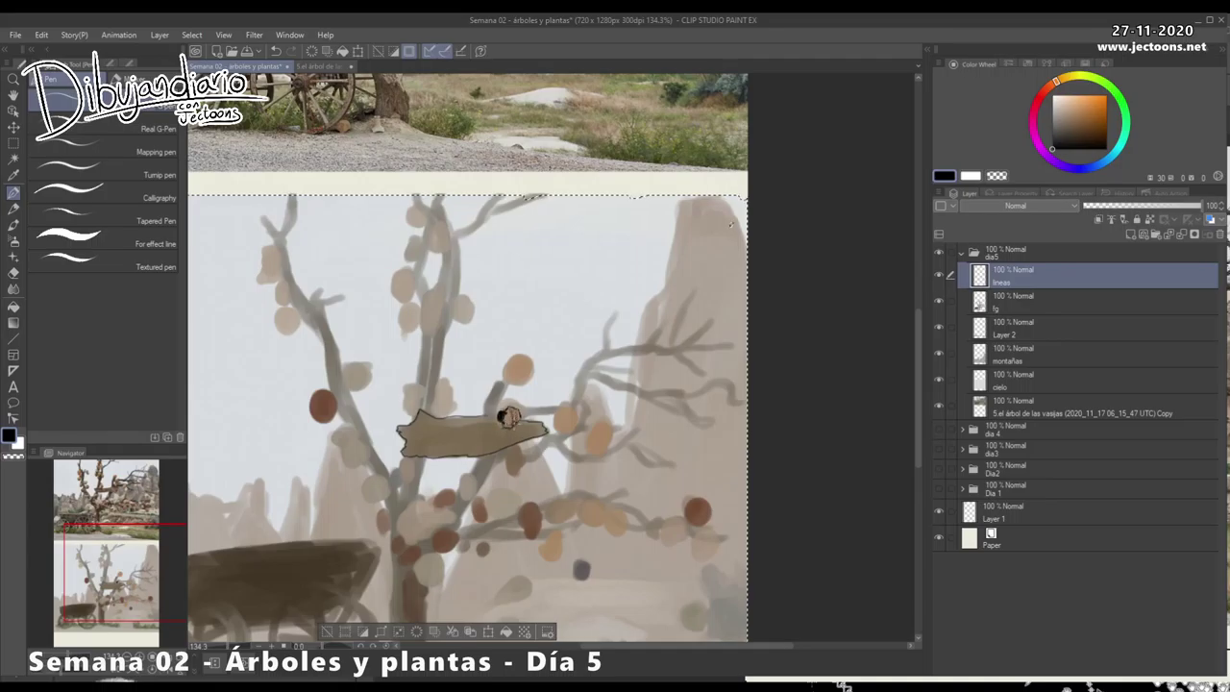
Ink the round orange pot above the sign in black, with its outline, rim and a few shading lines
{"action": "scroll", "coordinate": [509, 416], "scroll_direction": "down", "scroll_amount": 3}
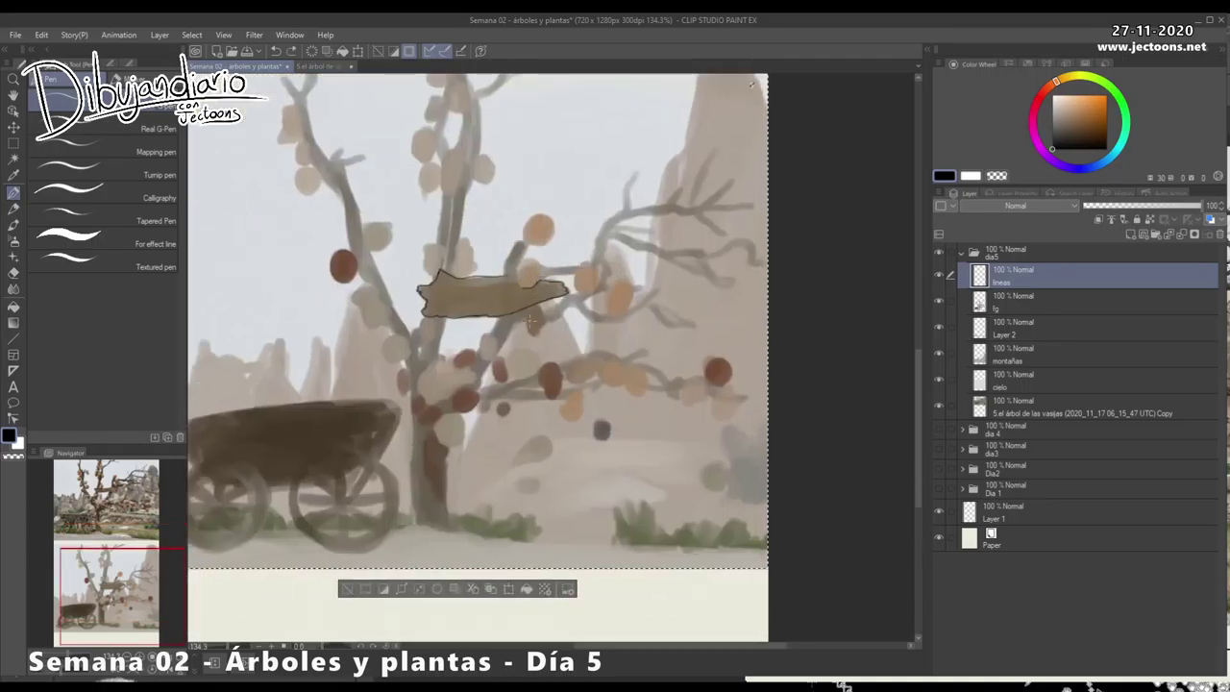
{"action": "scroll", "coordinate": [529, 320], "scroll_direction": "up", "scroll_amount": 3}
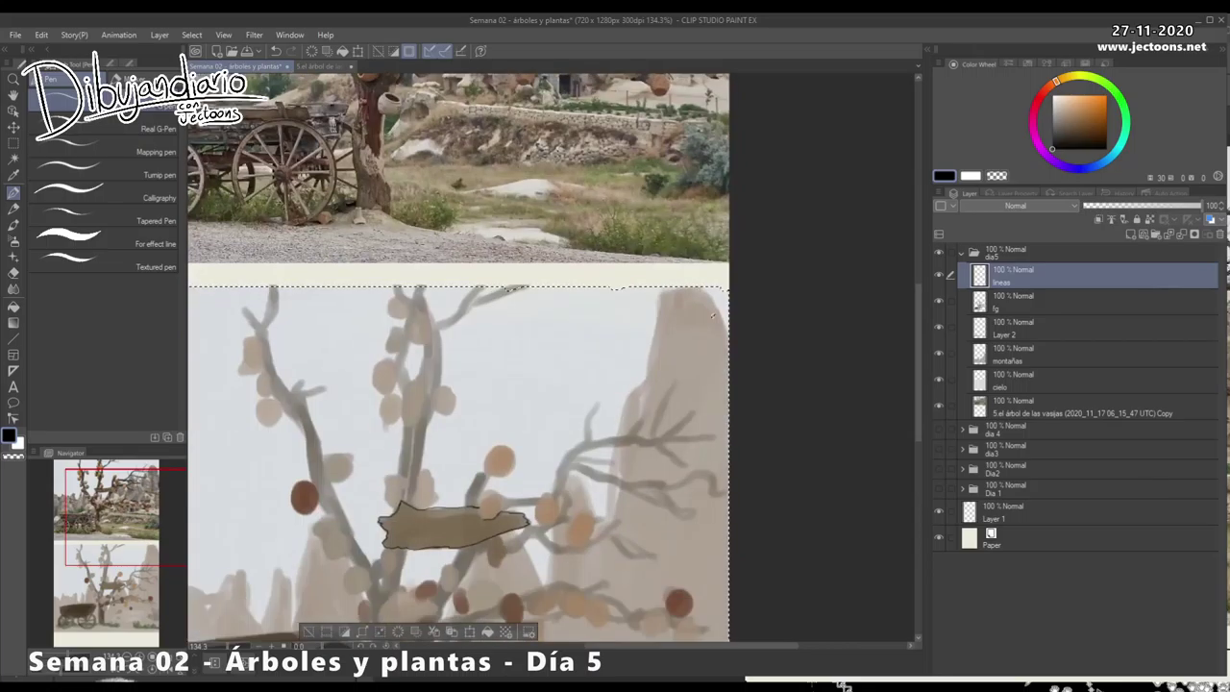
{"action": "scroll", "coordinate": [516, 343], "scroll_direction": "down", "scroll_amount": 3}
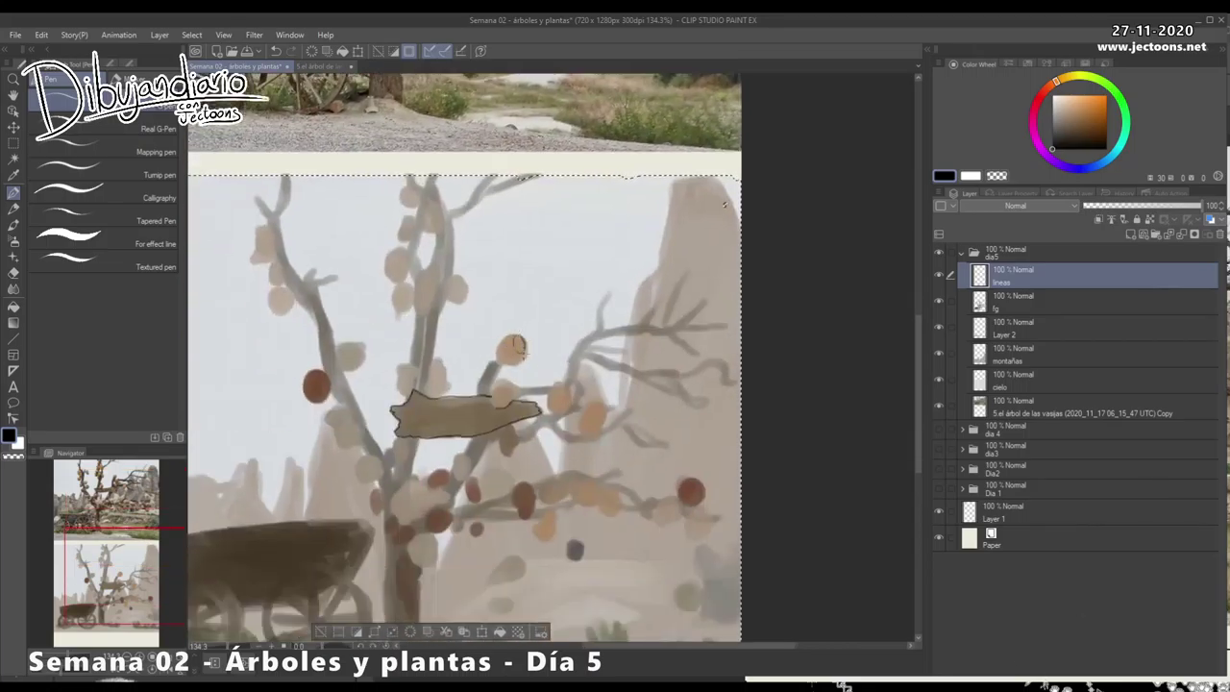
{"action": "scroll", "coordinate": [516, 343], "scroll_direction": "up", "scroll_amount": 3}
{"action": "scroll", "coordinate": [519, 389], "scroll_direction": "down", "scroll_amount": 3}
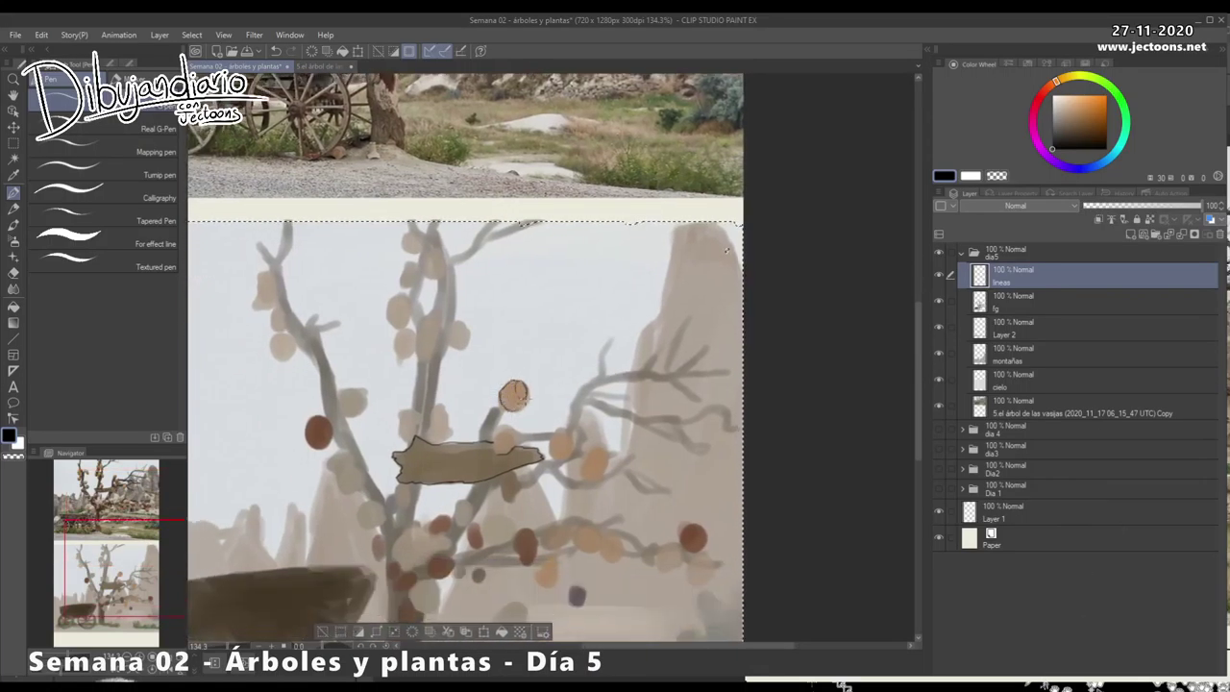
{"action": "mouse_move", "coordinate": [519, 298]}
{"action": "left_mouse_down"}
{"action": "mouse_move", "coordinate": [469, 630]}
{"action": "mouse_move", "coordinate": [468, 288]}
{"action": "left_mouse_up"}
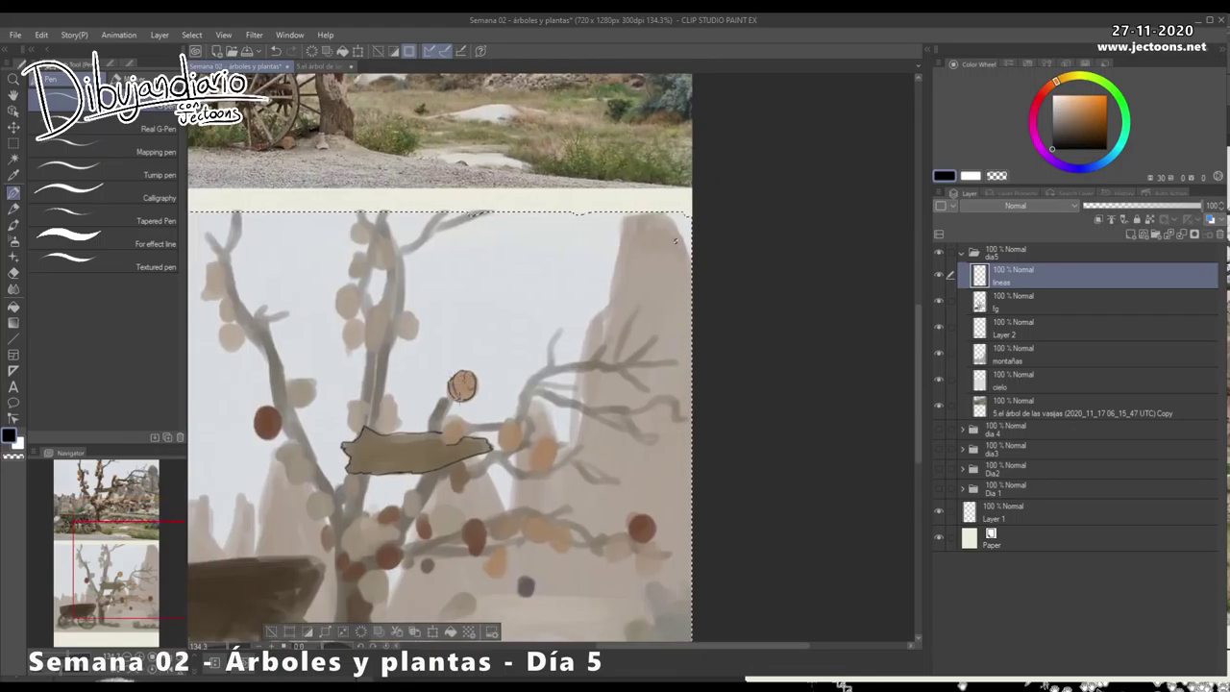
{"action": "scroll", "coordinate": [460, 399], "scroll_direction": "up", "scroll_amount": 3}
{"action": "scroll", "coordinate": [459, 399], "scroll_direction": "down", "scroll_amount": 3}
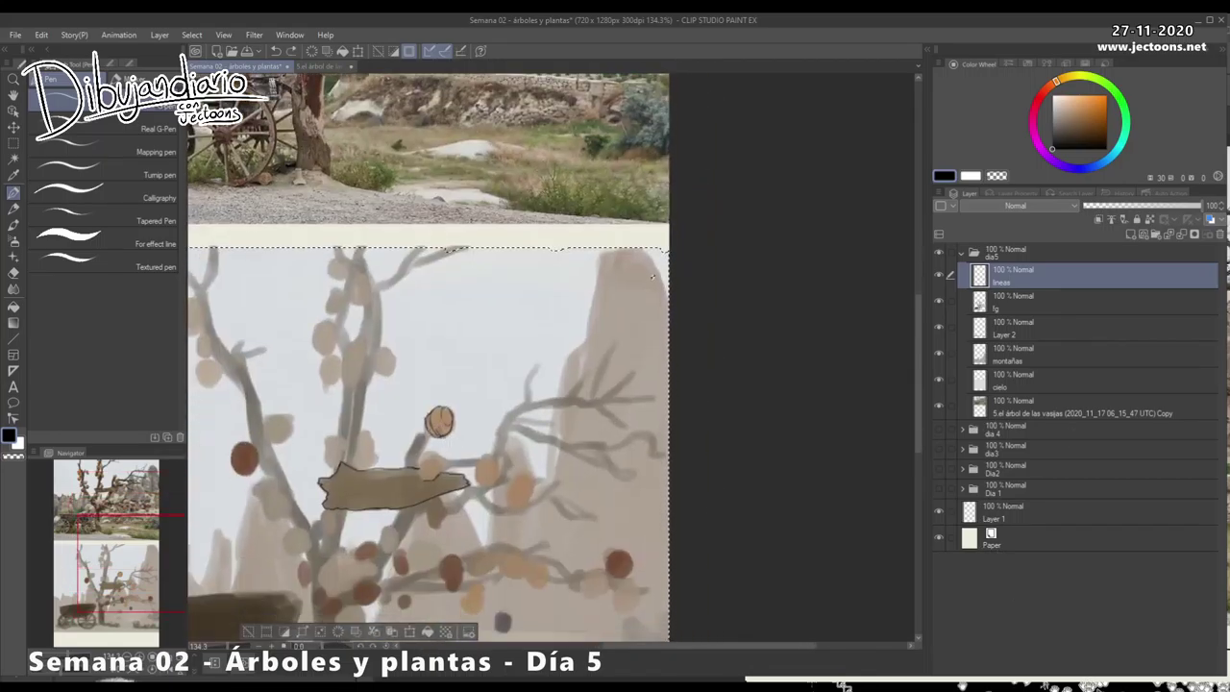
{"action": "scroll", "coordinate": [460, 399], "scroll_direction": "up", "scroll_amount": 3}
{"action": "scroll", "coordinate": [459, 399], "scroll_direction": "down", "scroll_amount": 3}
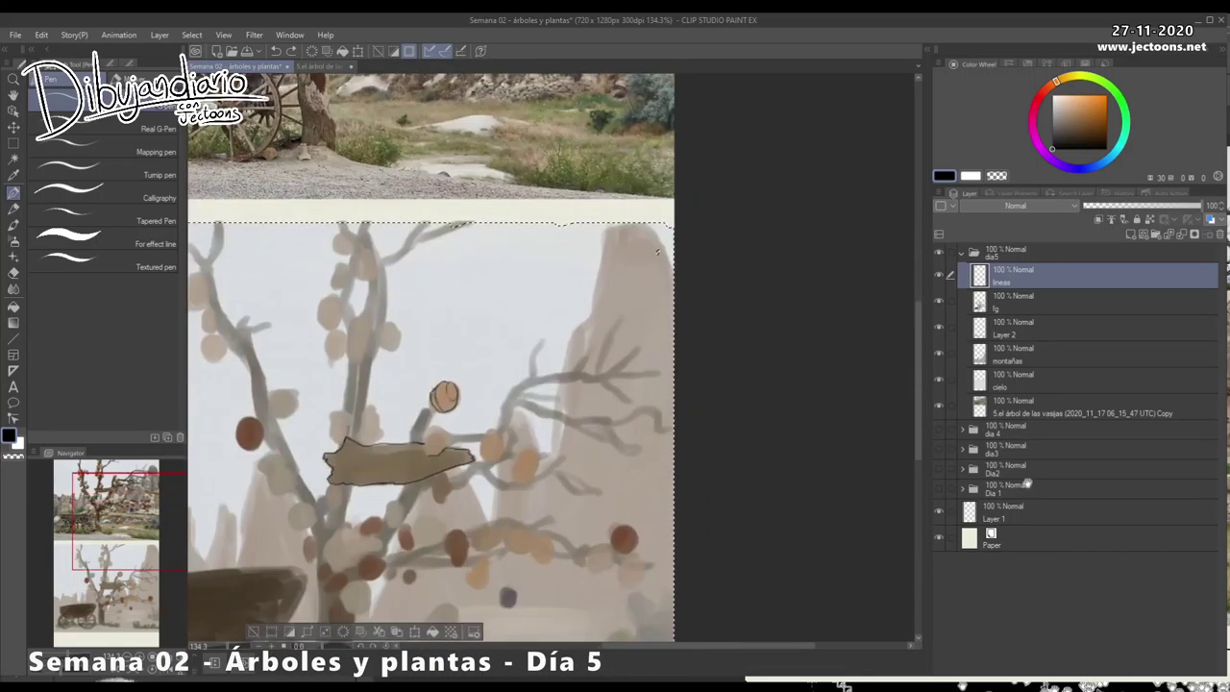
{"action": "left_click_drag", "start_coordinate": [453, 387], "coordinate": [459, 381]}
{"action": "key", "text": "ctrl+z"}
{"action": "key", "text": "ctrl+z"}
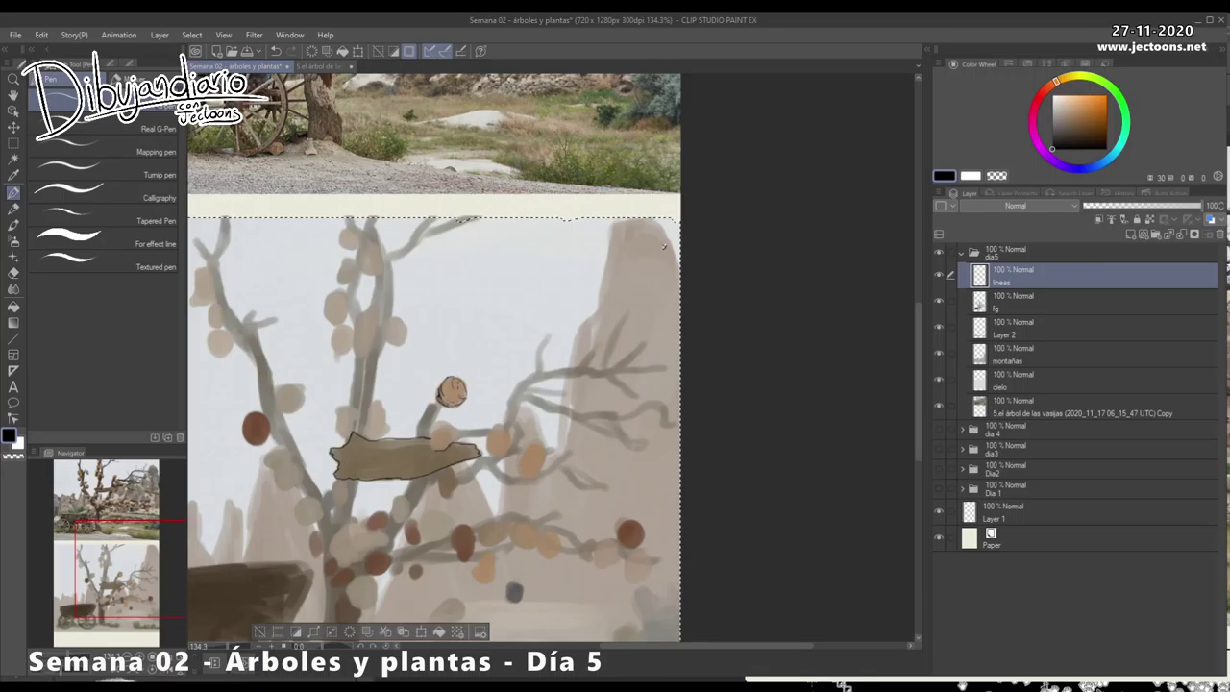
Ink a narrow-necked jug in black over the pale pot just above the sign, beside the central branch
{"action": "left_click_drag", "start_coordinate": [455, 386], "coordinate": [430, 592]}
{"action": "left_click_drag", "start_coordinate": [258, 261], "coordinate": [336, 313]}
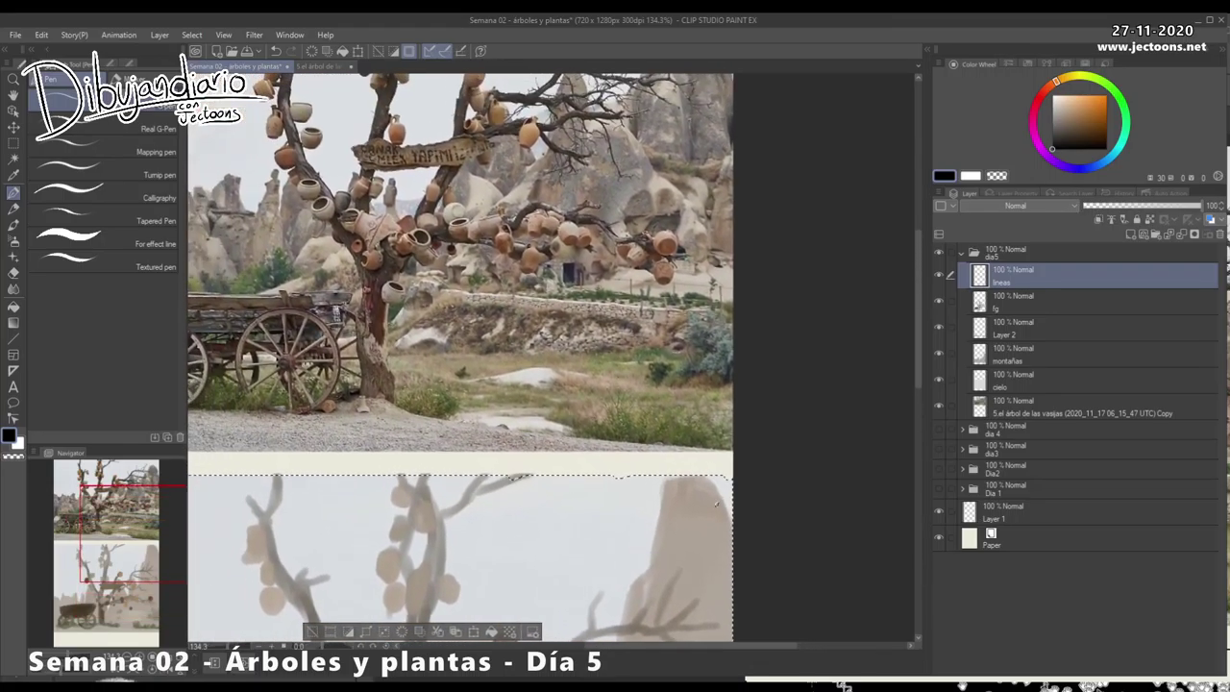
{"action": "scroll", "coordinate": [430, 452], "scroll_direction": "down", "scroll_amount": 5}
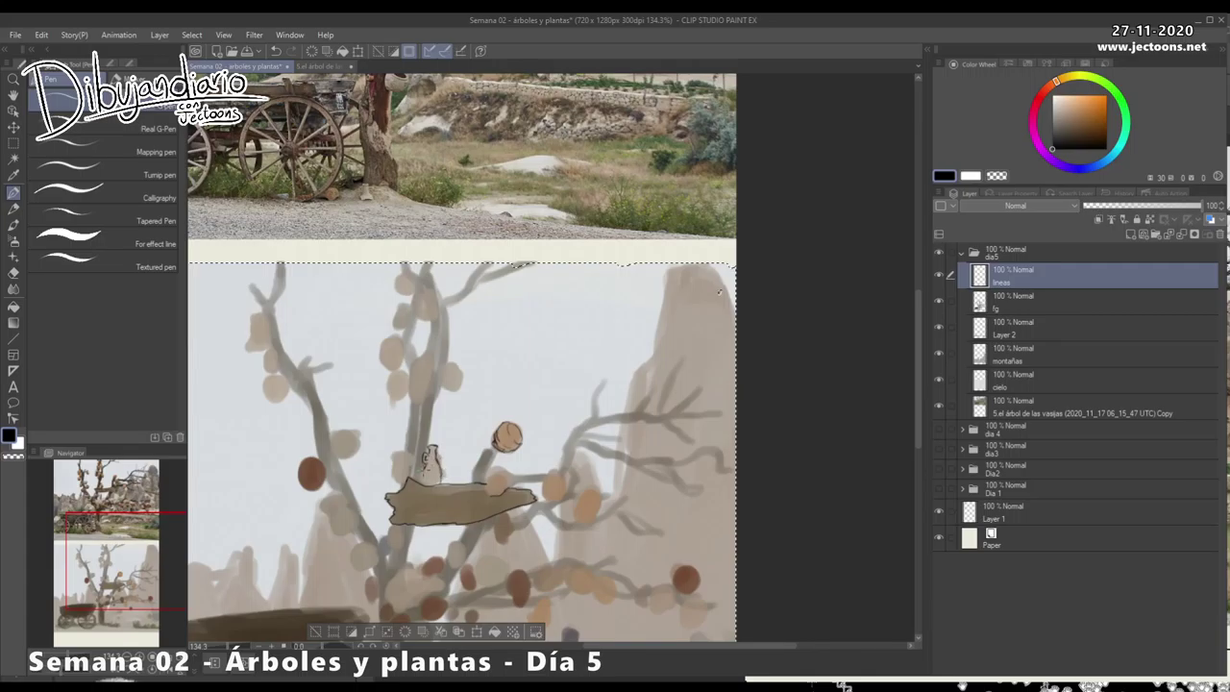
{"action": "key", "text": "ctrl+z"}
{"action": "mouse_move", "coordinate": [439, 451]}
{"action": "left_mouse_down"}
{"action": "mouse_move", "coordinate": [435, 620]}
{"action": "mouse_move", "coordinate": [467, 423]}
{"action": "left_mouse_up"}
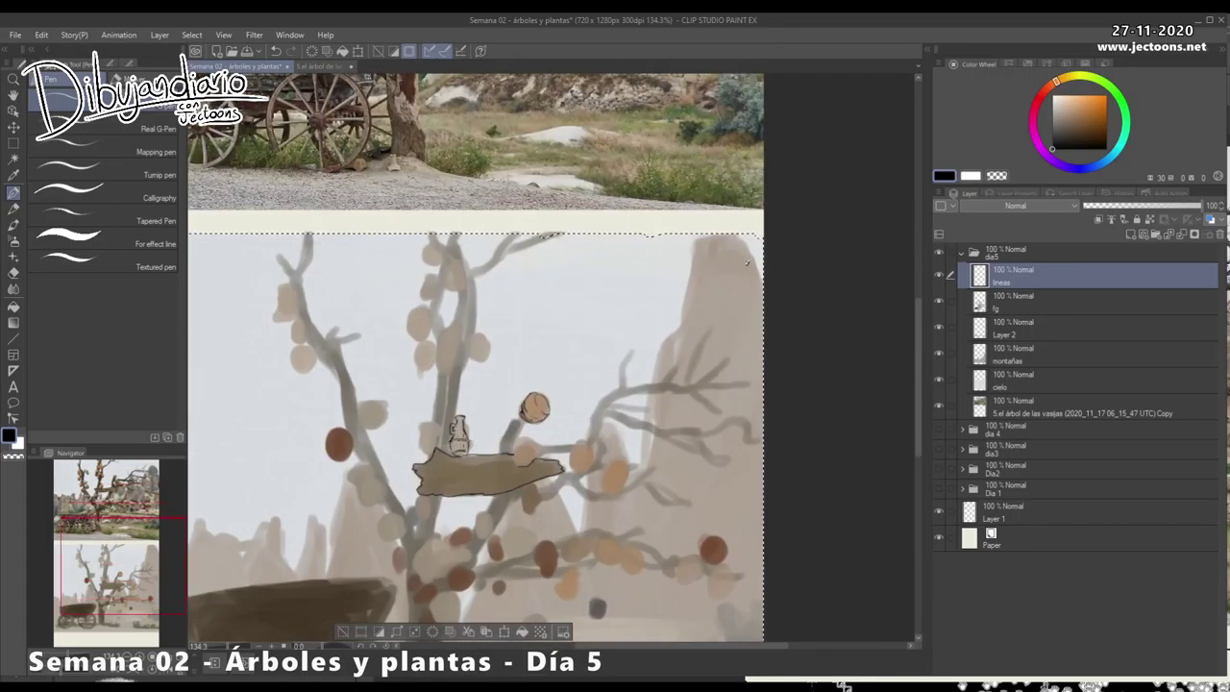
{"action": "scroll", "coordinate": [748, 261], "scroll_direction": "up", "scroll_amount": 4}
{"action": "scroll", "coordinate": [755, 252], "scroll_direction": "down", "scroll_amount": 4}
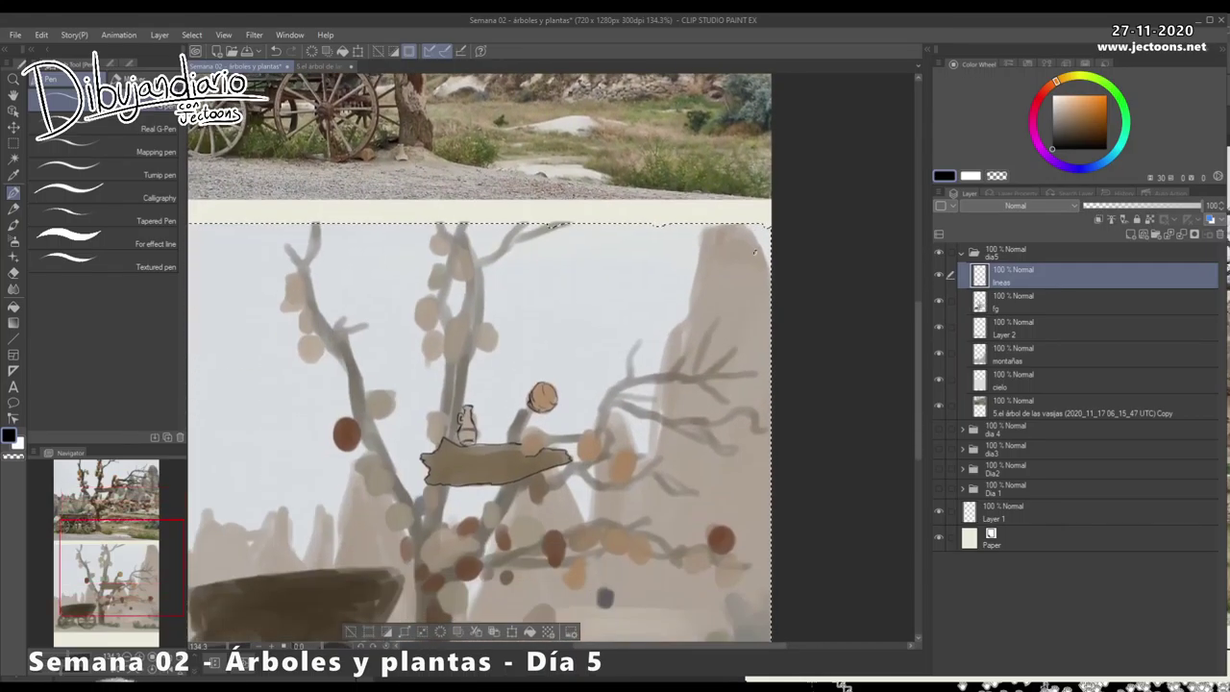
Ink the large pale jug in the trunk's fork below the sign in black, adding small details at its tied upper-left end
{"action": "scroll", "coordinate": [433, 377], "scroll_direction": "up", "scroll_amount": 3}
{"action": "scroll", "coordinate": [434, 378], "scroll_direction": "down", "scroll_amount": 5}
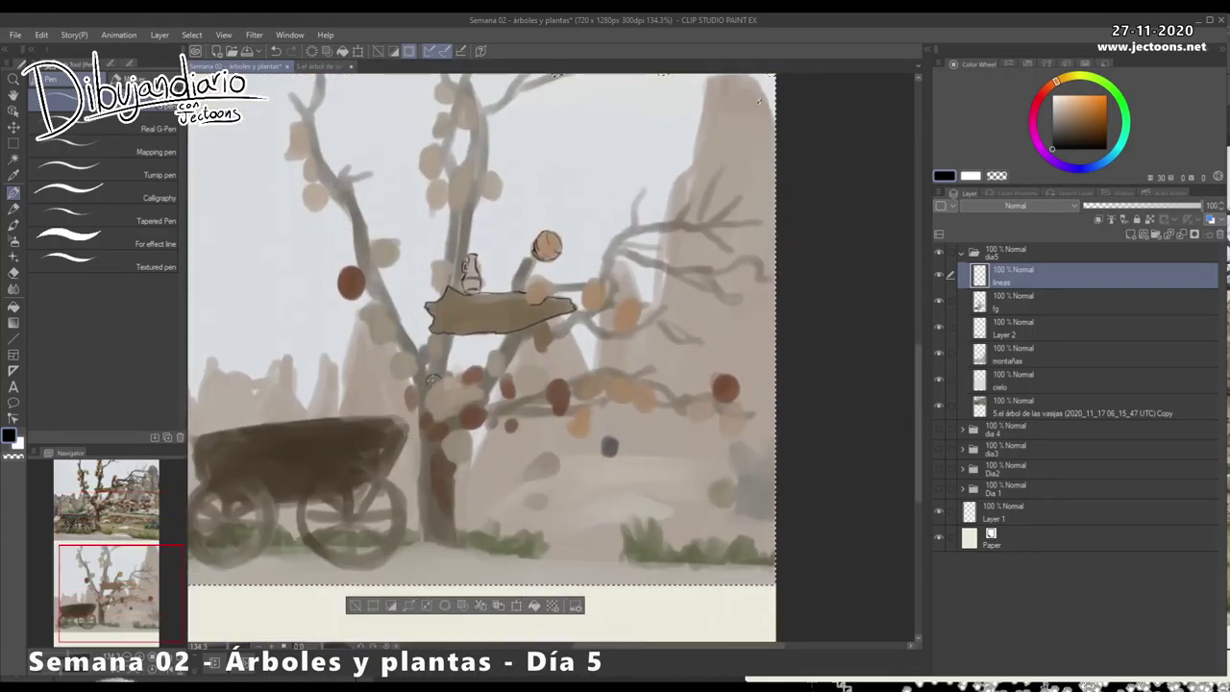
{"action": "scroll", "coordinate": [433, 380], "scroll_direction": "up", "scroll_amount": 4}
{"action": "scroll", "coordinate": [449, 471], "scroll_direction": "down", "scroll_amount": 3}
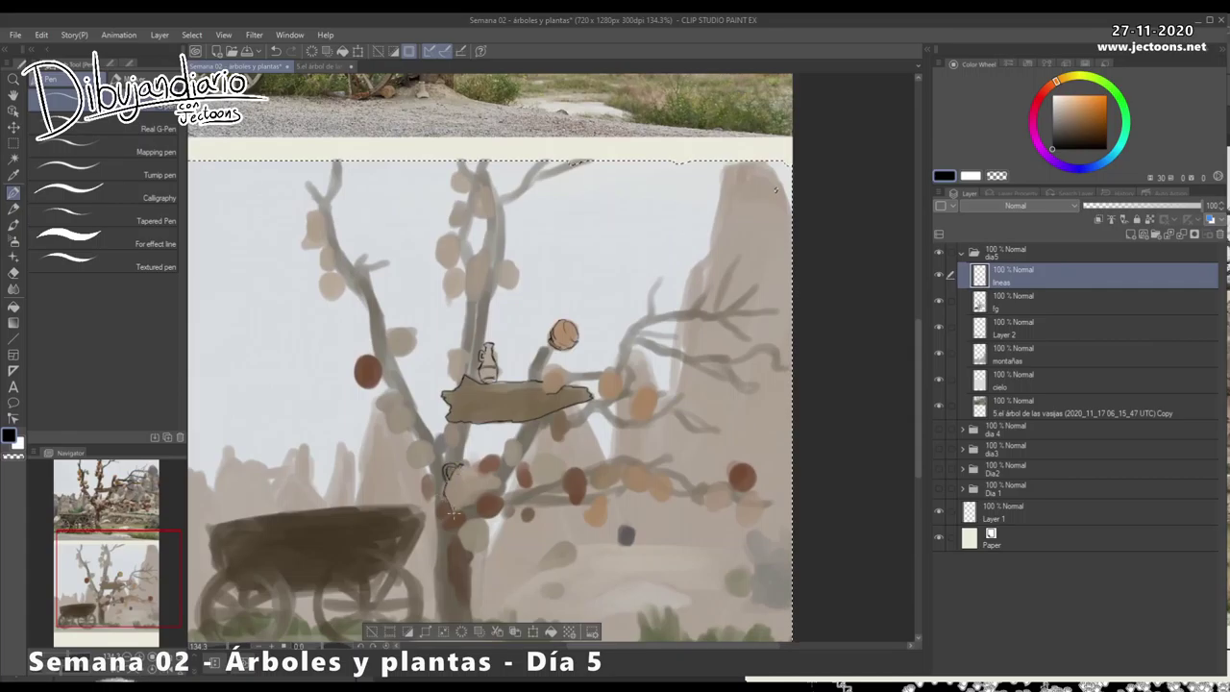
{"action": "mouse_move", "coordinate": [489, 491]}
{"action": "left_mouse_down"}
{"action": "mouse_move", "coordinate": [500, 478]}
{"action": "mouse_move", "coordinate": [465, 544]}
{"action": "mouse_move", "coordinate": [449, 527]}
{"action": "mouse_move", "coordinate": [454, 452]}
{"action": "left_mouse_up"}
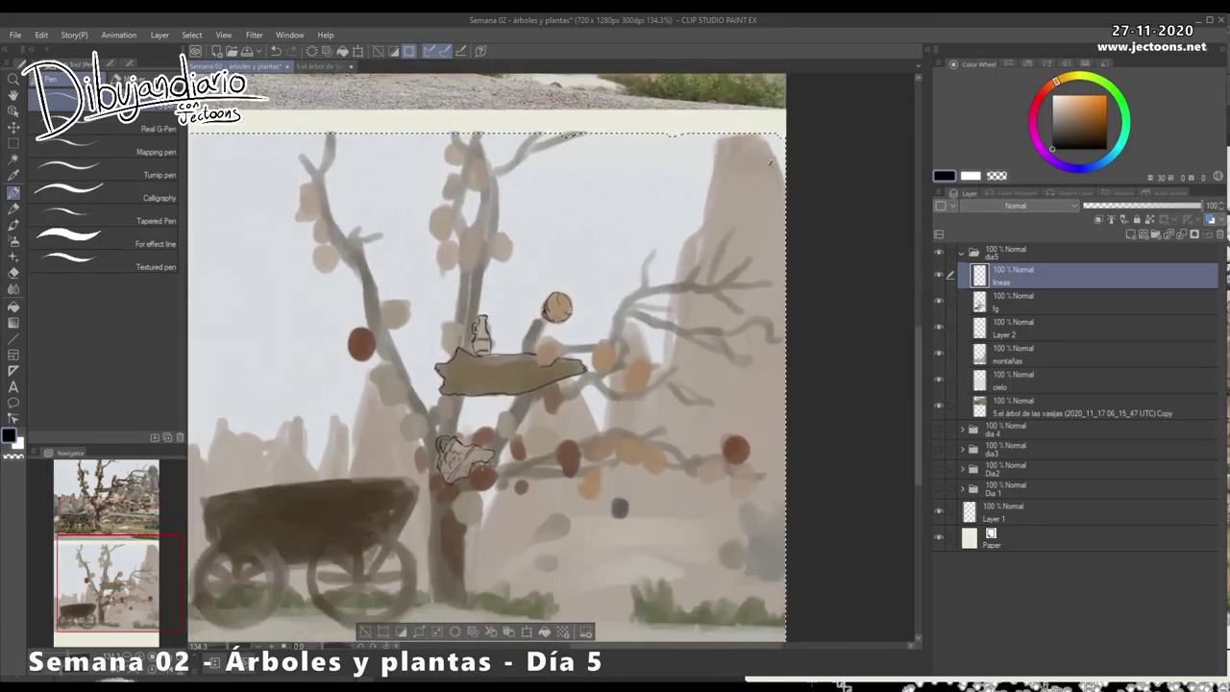
{"action": "scroll", "coordinate": [449, 492], "scroll_direction": "up", "scroll_amount": 5}
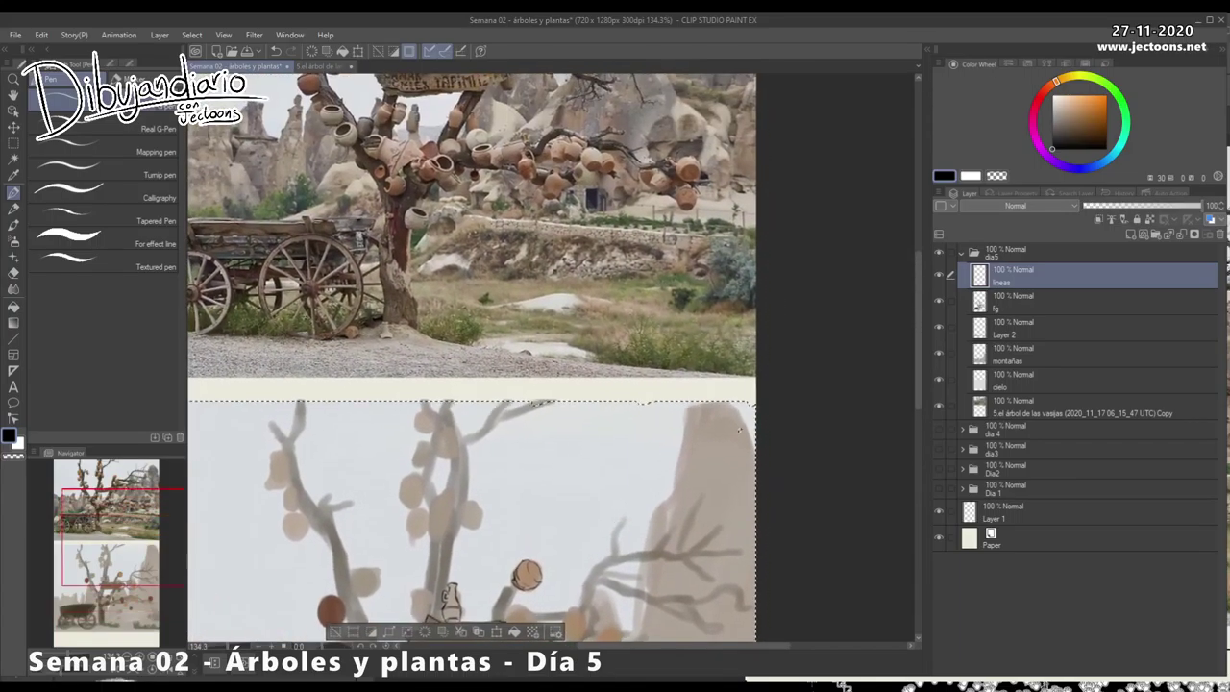
{"action": "scroll", "coordinate": [449, 492], "scroll_direction": "down", "scroll_amount": 5}
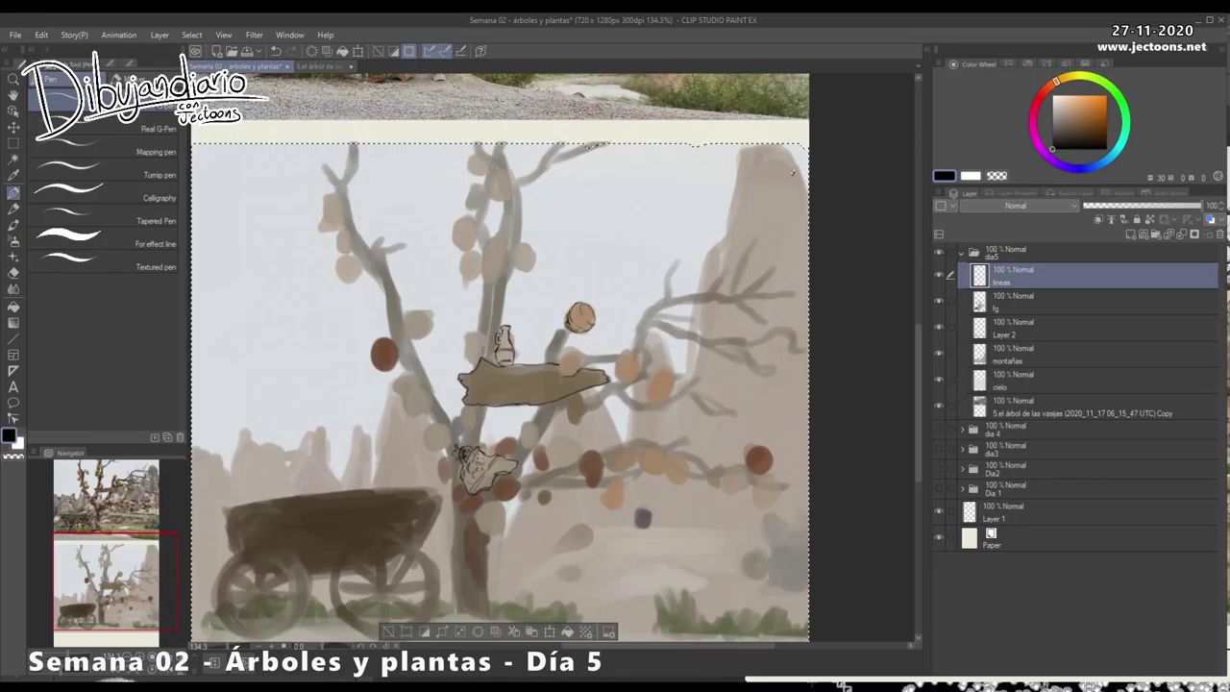
{"action": "scroll", "coordinate": [490, 385], "scroll_direction": "up", "scroll_amount": 5}
{"action": "scroll", "coordinate": [490, 384], "scroll_direction": "down", "scroll_amount": 5}
{"action": "scroll", "coordinate": [490, 384], "scroll_direction": "up", "scroll_amount": 5}
{"action": "scroll", "coordinate": [490, 385], "scroll_direction": "down", "scroll_amount": 5}
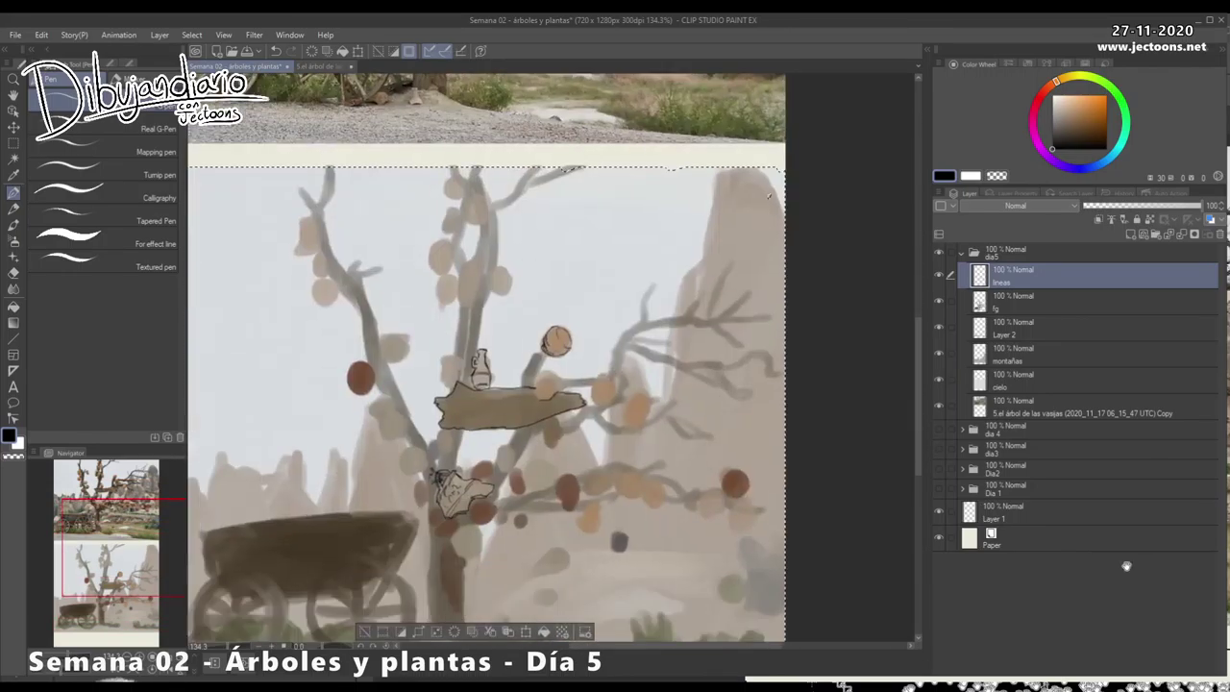
Add black wood-grain lines along the sign and ink the small pot sitting on its upper edge near the pointed end
{"action": "left_click_drag", "start_coordinate": [1126, 566], "coordinate": [1133, 556]}
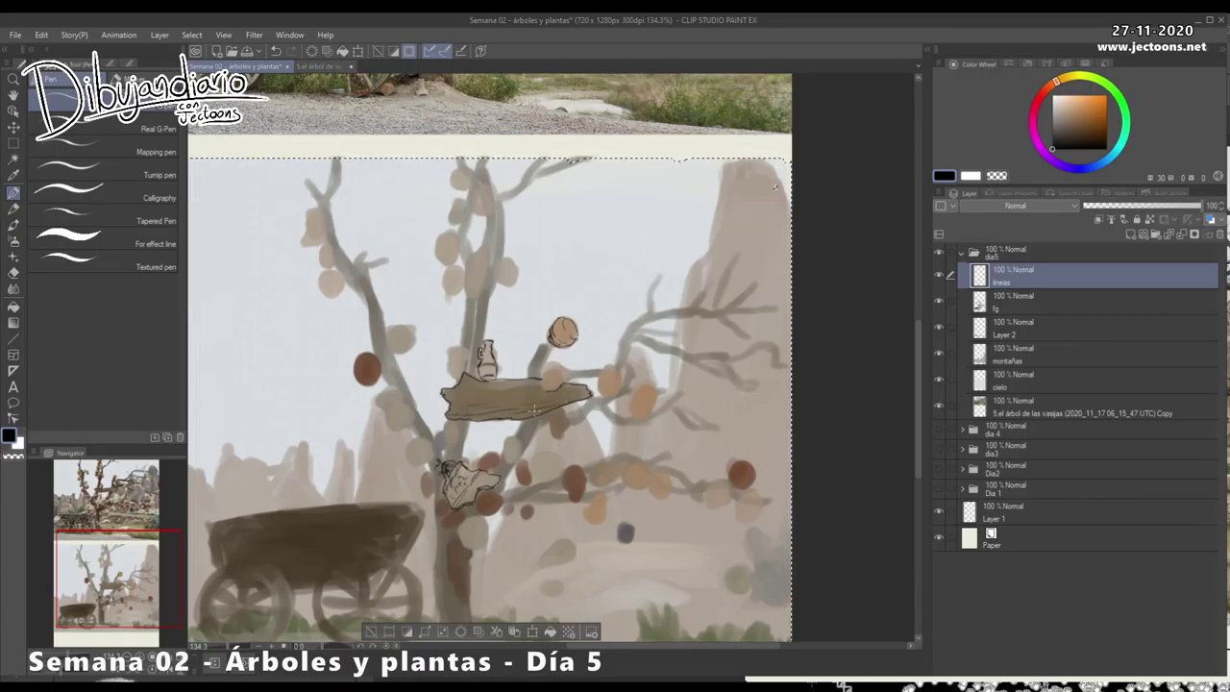
{"action": "left_click_drag", "start_coordinate": [775, 187], "coordinate": [663, 233]}
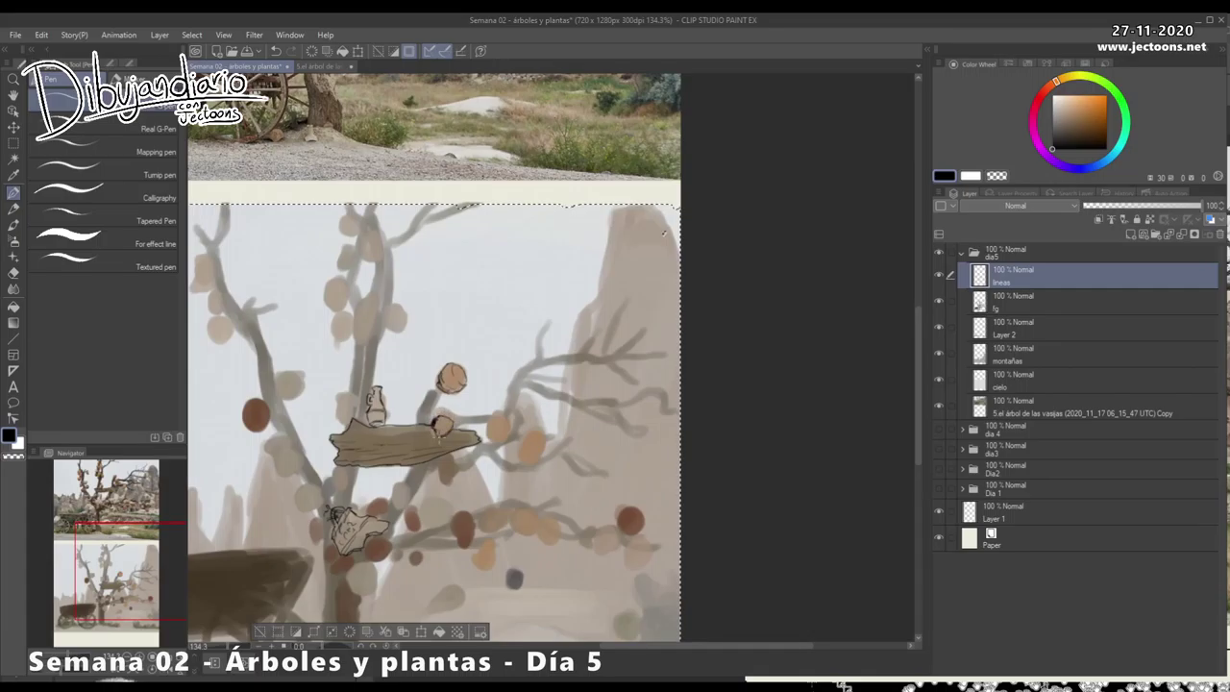
Ink the orange pot just beyond the sign's pointed end with its details, and outline a new pot beneath the round orange one
{"action": "left_click_drag", "start_coordinate": [663, 233], "coordinate": [635, 215]}
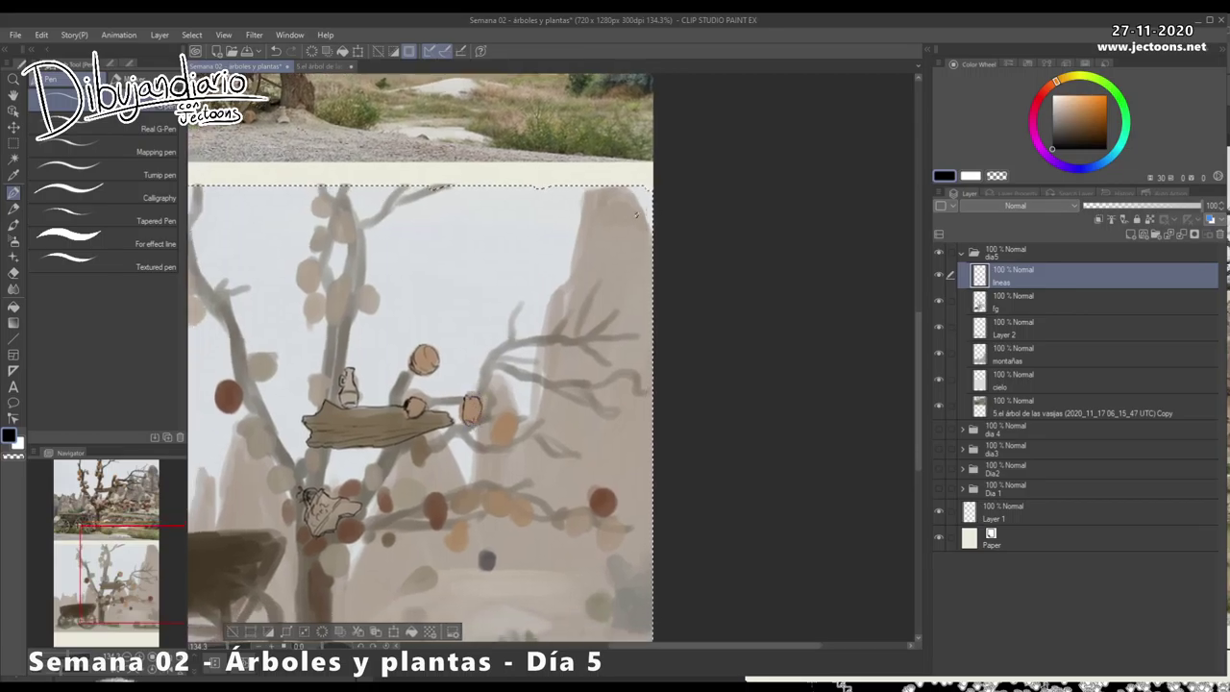
{"action": "mouse_move", "coordinate": [635, 216]}
{"action": "left_mouse_down"}
{"action": "mouse_move", "coordinate": [635, 527]}
{"action": "mouse_move", "coordinate": [642, 277]}
{"action": "left_mouse_up"}
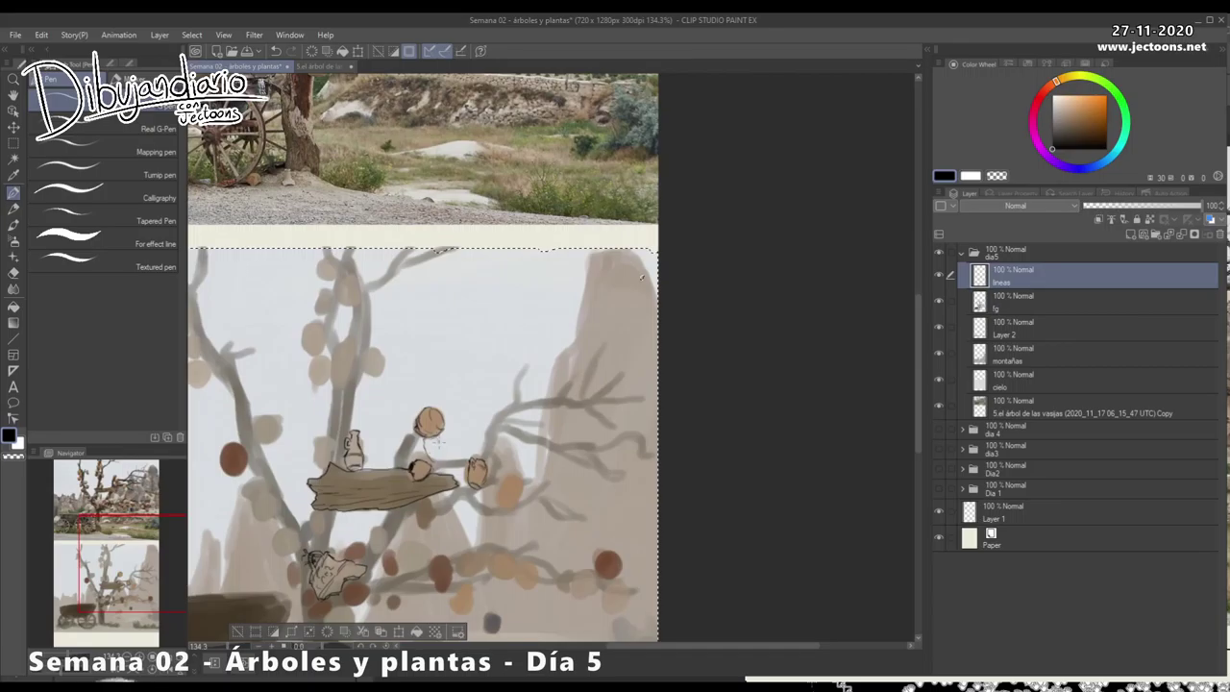
{"action": "left_click_drag", "start_coordinate": [445, 456], "coordinate": [434, 462]}
{"action": "mouse_move", "coordinate": [426, 442]}
{"action": "left_mouse_down"}
{"action": "mouse_move", "coordinate": [437, 452]}
{"action": "mouse_move", "coordinate": [439, 441]}
{"action": "left_mouse_up"}
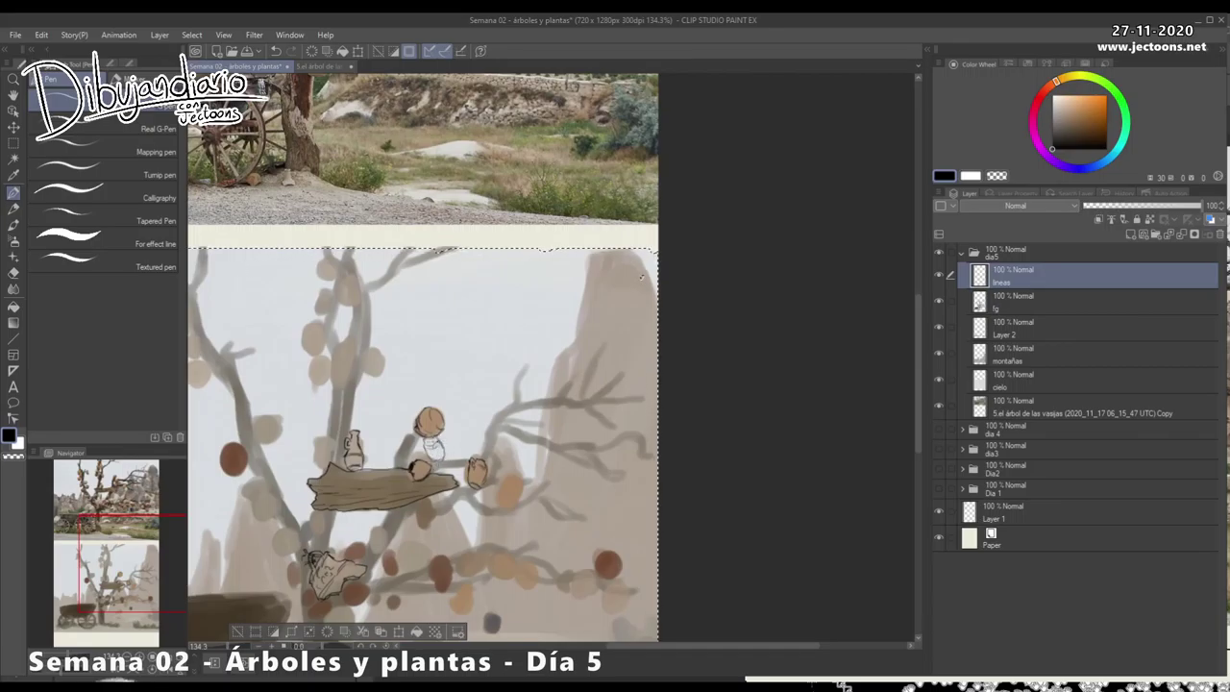
Ink the lower orange pot on the right-hand branch with rim and shading lines, and a small oval pot below the sign
{"action": "left_click_drag", "start_coordinate": [642, 277], "coordinate": [675, 248]}
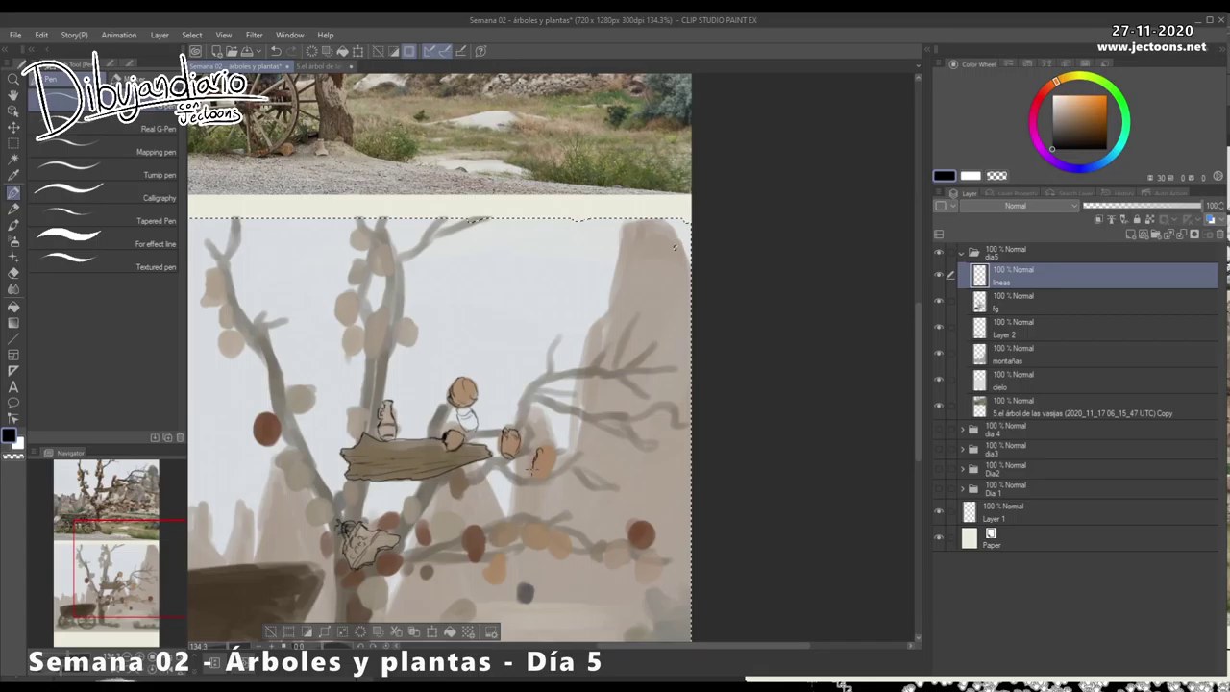
{"action": "left_click_drag", "start_coordinate": [542, 446], "coordinate": [550, 476]}
{"action": "left_click_drag", "start_coordinate": [610, 487], "coordinate": [612, 439]}
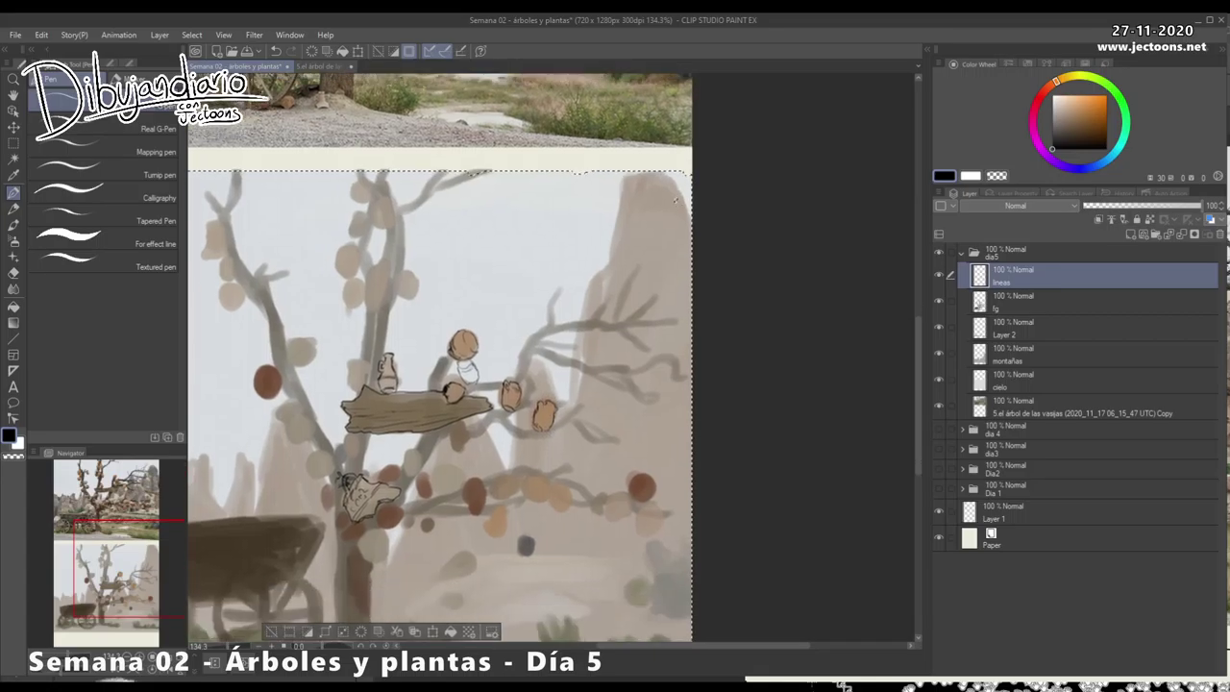
{"action": "scroll", "coordinate": [612, 439], "scroll_direction": "down", "scroll_amount": 7}
{"action": "mouse_move", "coordinate": [530, 413]}
{"action": "left_mouse_down"}
{"action": "mouse_move", "coordinate": [521, 335]}
{"action": "mouse_move", "coordinate": [528, 366]}
{"action": "left_mouse_up"}
{"action": "scroll", "coordinate": [532, 363], "scroll_direction": "up", "scroll_amount": 9}
{"action": "left_click_drag", "start_coordinate": [535, 327], "coordinate": [517, 587]}
Clear the selection, scale the reference photo down to a small picture, and move its layer to the top of the dia5 folder
{"action": "left_click_drag", "start_coordinate": [641, 274], "coordinate": [580, 461]}
{"action": "scroll", "coordinate": [595, 500], "scroll_direction": "down", "scroll_amount": 5}
{"action": "left_click", "coordinate": [635, 320], "text": "ctrl+shift"}
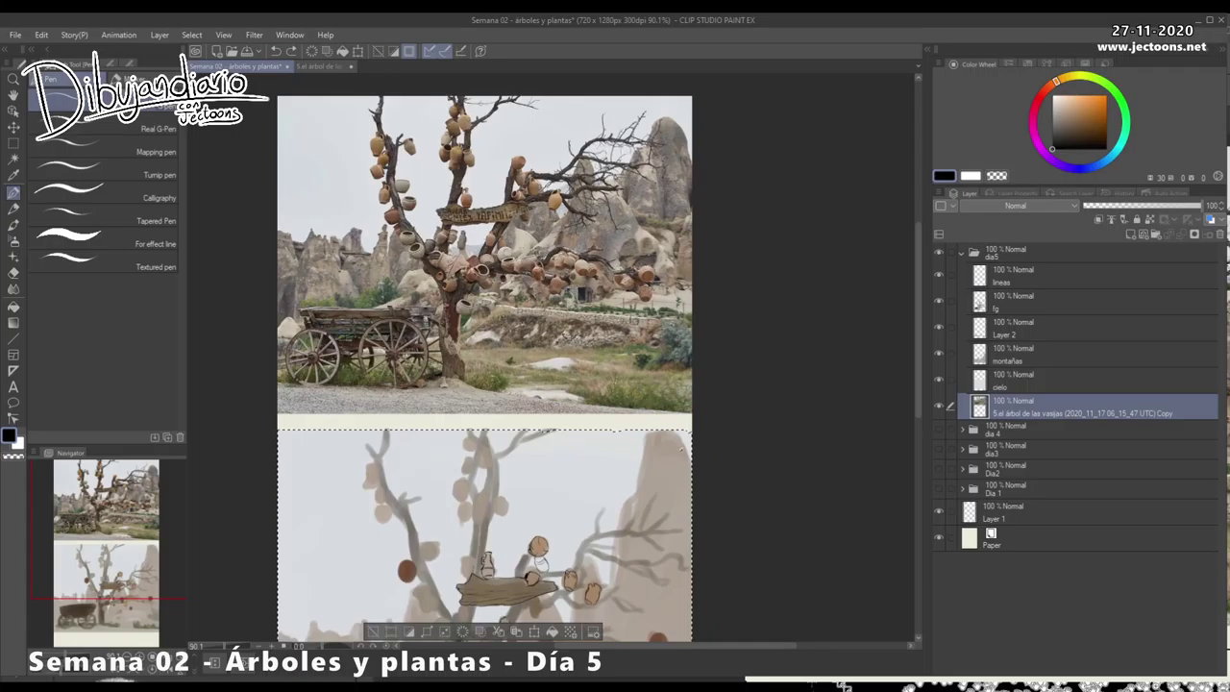
{"action": "key", "text": "ctrl+d"}
{"action": "key", "text": "ctrl+t"}
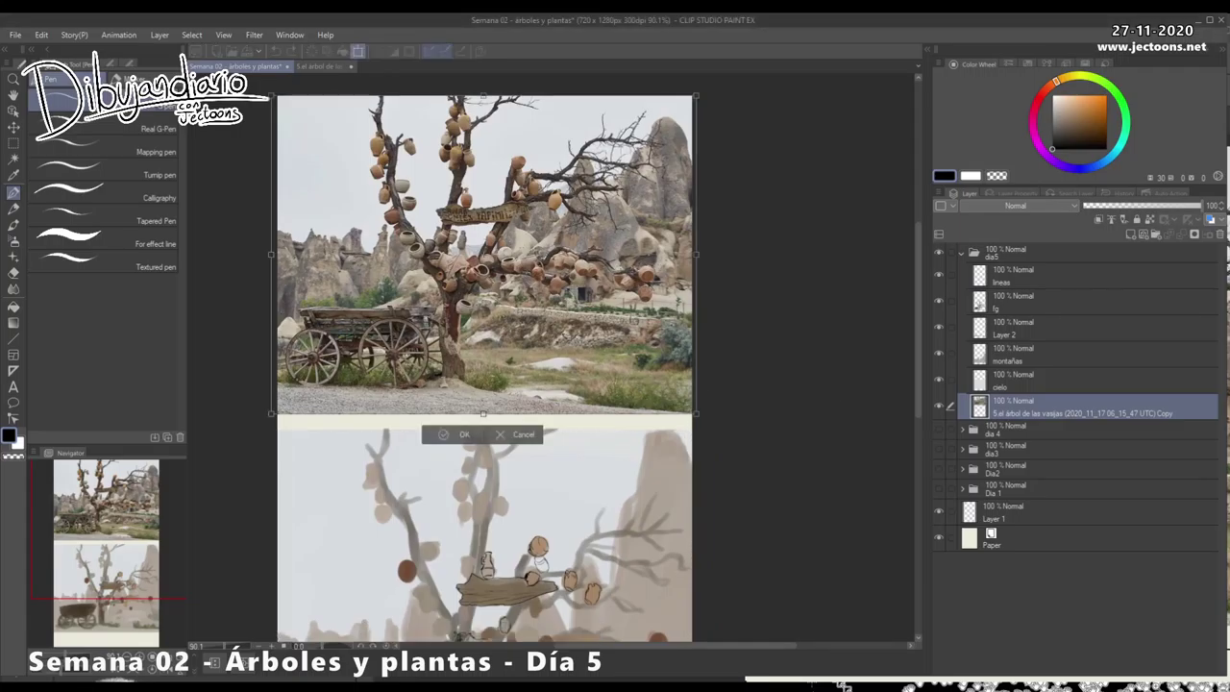
{"action": "left_click_drag", "start_coordinate": [696, 95], "coordinate": [443, 285]}
{"action": "left_click_drag", "start_coordinate": [841, 498], "coordinate": [906, 334]}
{"action": "left_click_drag", "start_coordinate": [426, 187], "coordinate": [413, 346]}
{"action": "key", "text": "Return"}
{"action": "left_click_drag", "start_coordinate": [1067, 407], "coordinate": [1067, 264]}
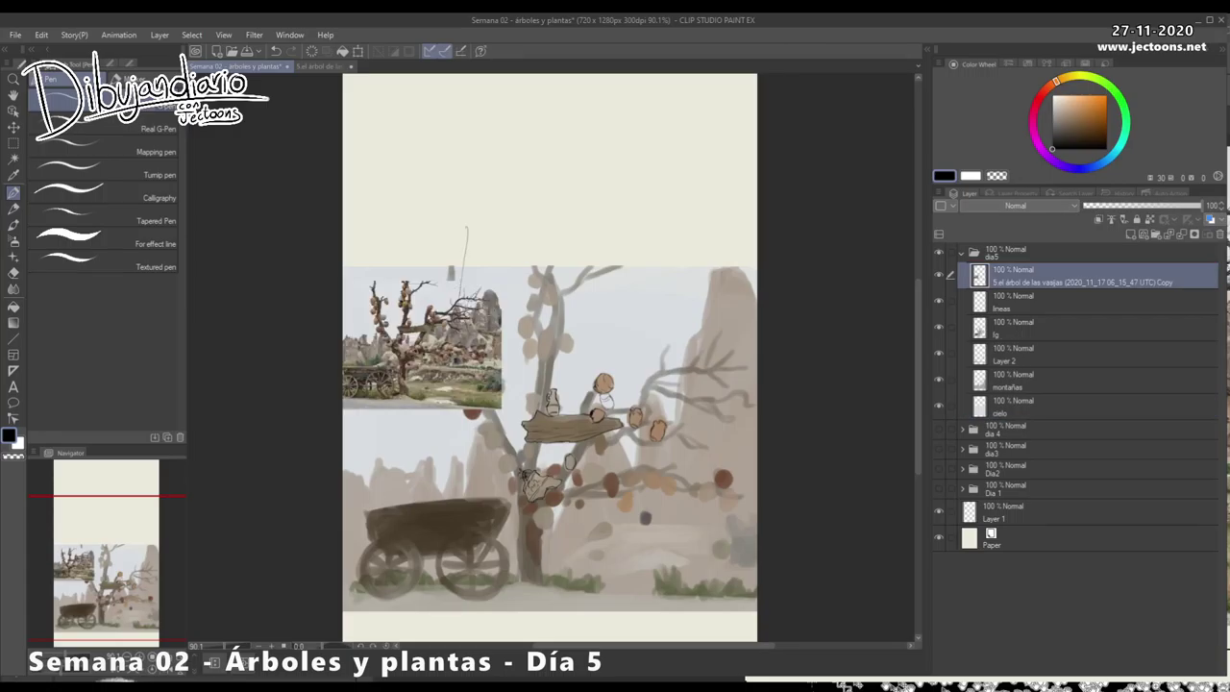
Undo the stray pen stroke and move the small reference photo just above the painting's upper-left corner
{"action": "key", "text": "ctrl+z"}
{"action": "left_click", "coordinate": [14, 127]}
{"action": "mouse_move", "coordinate": [453, 361]}
{"action": "left_mouse_down"}
{"action": "mouse_move", "coordinate": [456, 221]}
{"action": "mouse_move", "coordinate": [538, 204]}
{"action": "mouse_move", "coordinate": [482, 359]}
{"action": "left_mouse_up"}
{"action": "left_click", "coordinate": [13, 193]}
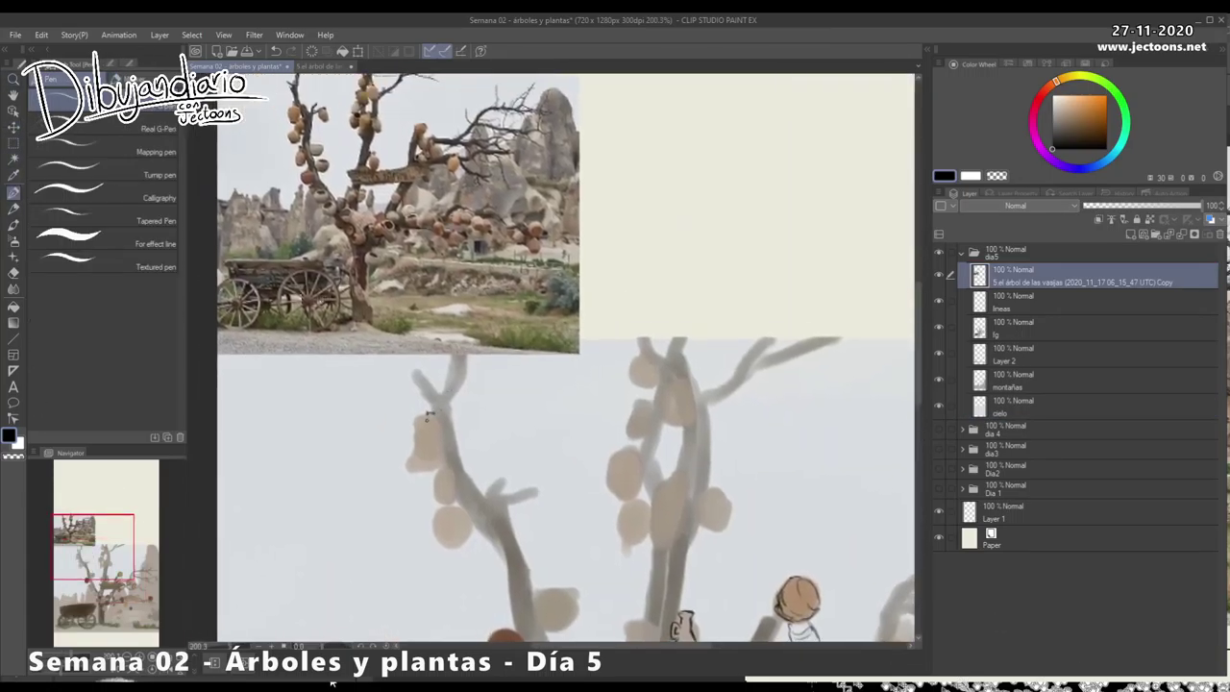
Ink the three pale pots along the left branch in black, giving the uppermost one a neck and handle
{"action": "left_click_drag", "start_coordinate": [429, 414], "coordinate": [421, 468]}
{"action": "mouse_move", "coordinate": [436, 454]}
{"action": "left_mouse_down"}
{"action": "mouse_move", "coordinate": [432, 434]}
{"action": "mouse_move", "coordinate": [434, 478]}
{"action": "left_mouse_up"}
{"action": "mouse_move", "coordinate": [438, 481]}
{"action": "left_mouse_down"}
{"action": "mouse_move", "coordinate": [432, 432]}
{"action": "mouse_move", "coordinate": [448, 442]}
{"action": "mouse_move", "coordinate": [439, 481]}
{"action": "left_mouse_up"}
Outline a pot hanging from the left branch's side twig, and ink the pale bowl and dark brown pot below it
{"action": "mouse_move", "coordinate": [521, 424]}
{"action": "left_mouse_down"}
{"action": "mouse_move", "coordinate": [518, 490]}
{"action": "mouse_move", "coordinate": [514, 446]}
{"action": "mouse_move", "coordinate": [515, 469]}
{"action": "left_mouse_up"}
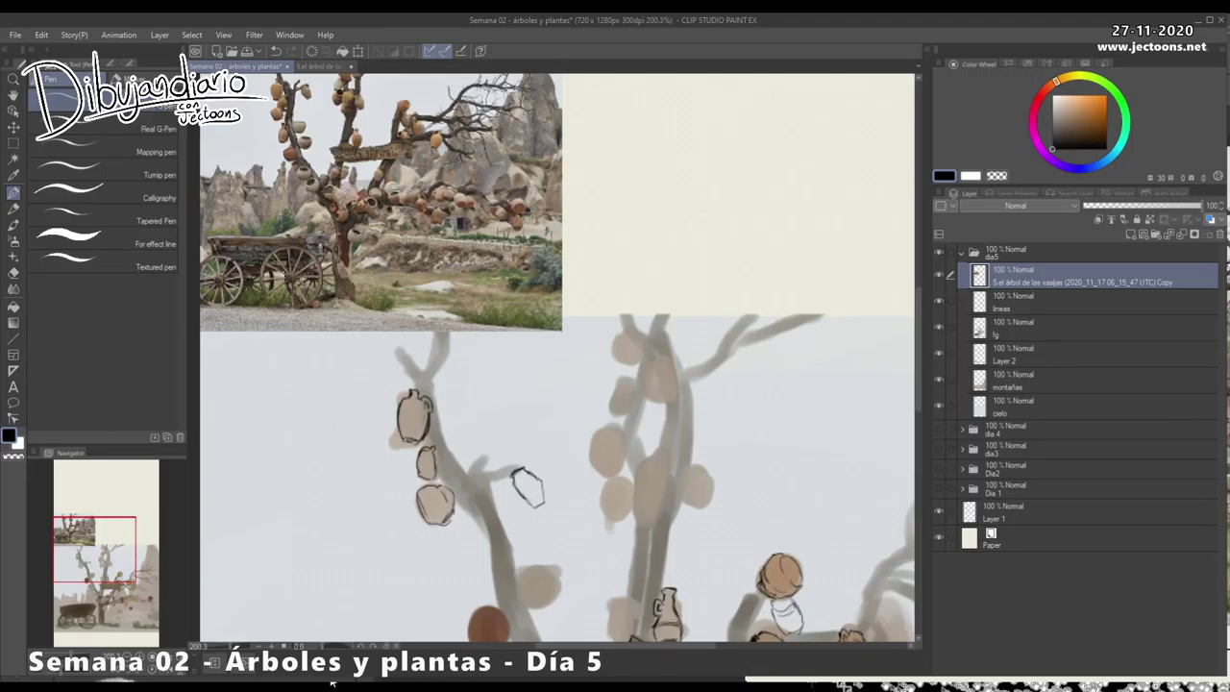
{"action": "left_click_drag", "start_coordinate": [534, 475], "coordinate": [544, 494]}
{"action": "left_click_drag", "start_coordinate": [539, 524], "coordinate": [538, 432]}
{"action": "left_click_drag", "start_coordinate": [519, 479], "coordinate": [555, 478]}
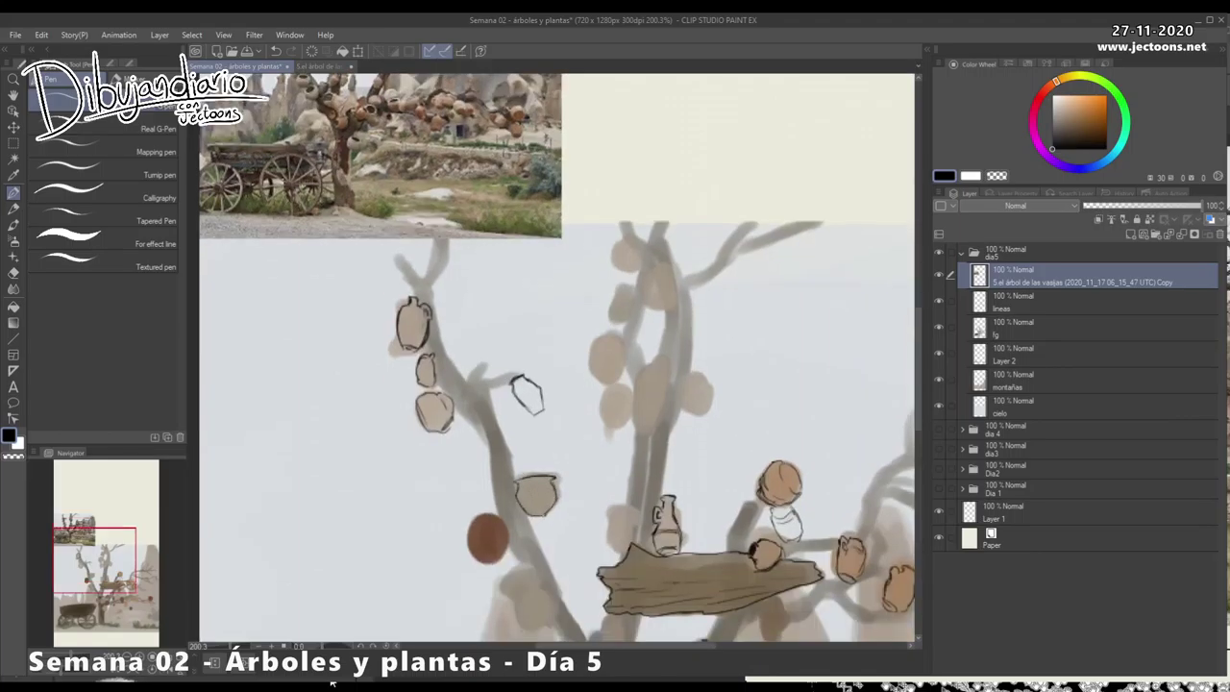
{"action": "mouse_move", "coordinate": [492, 514]}
{"action": "left_mouse_down"}
{"action": "mouse_move", "coordinate": [511, 616]}
{"action": "mouse_move", "coordinate": [511, 453]}
{"action": "left_mouse_up"}
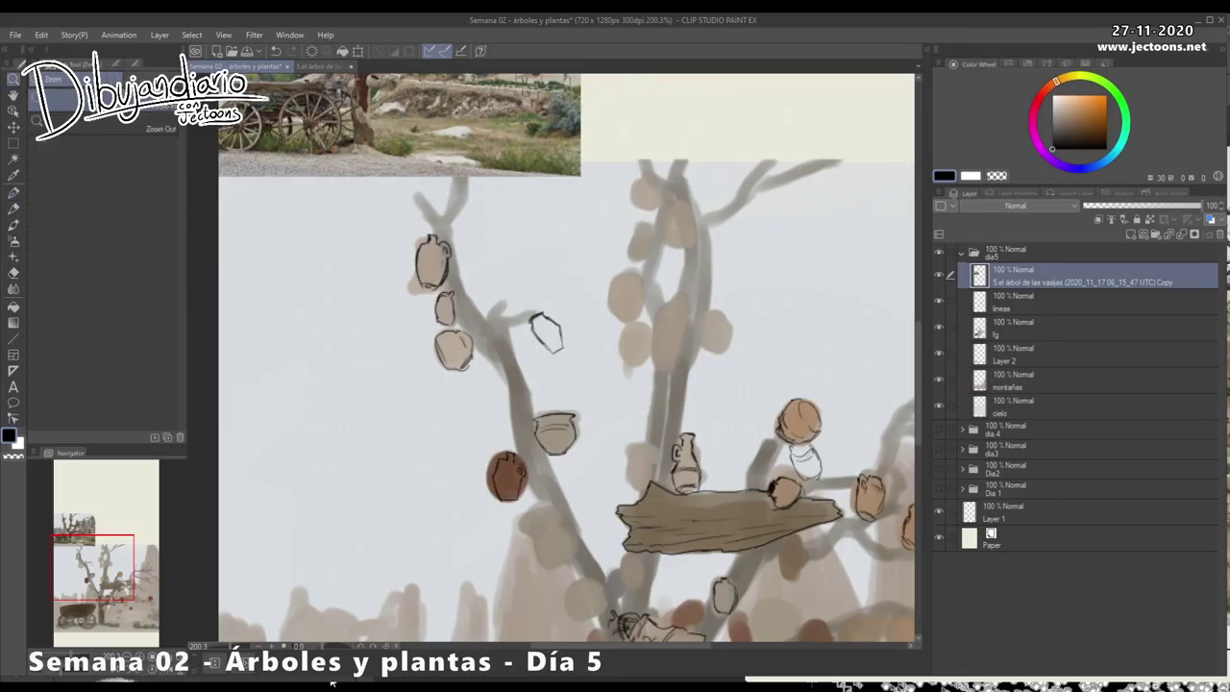
Select the left branch's pot lines on the reference photo layer with a rectangle, move them into the lineas layer, and deselect
{"action": "key", "text": "ctrl+0"}
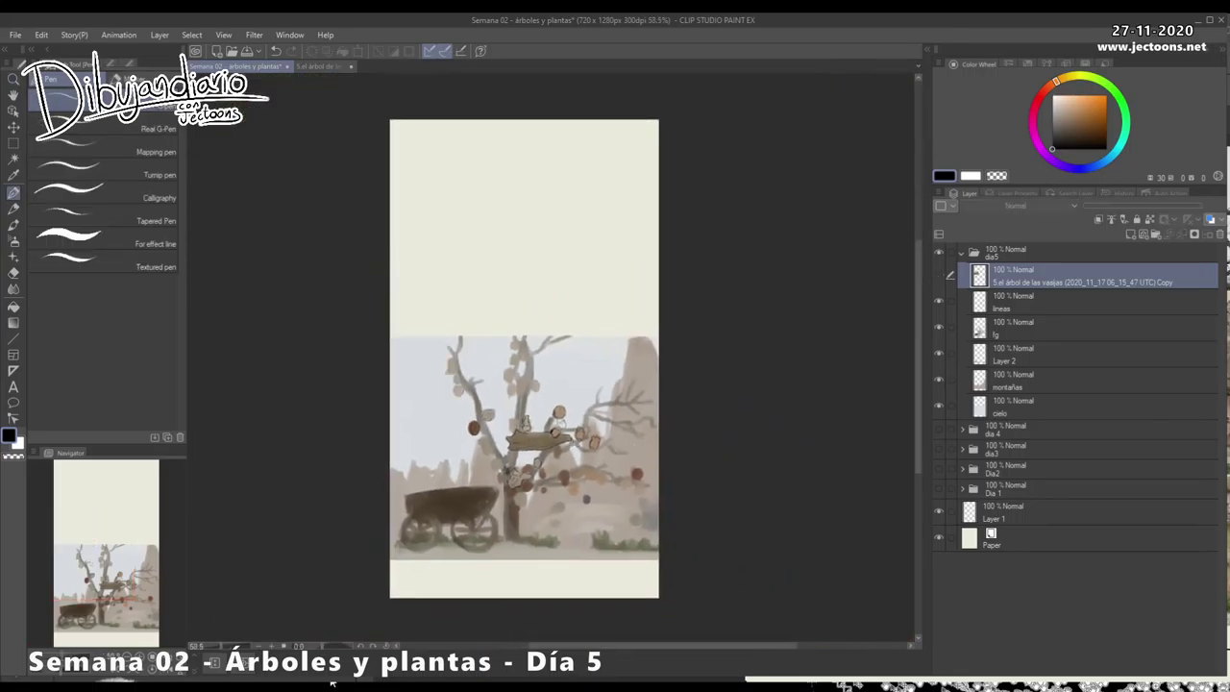
{"action": "key", "text": "m"}
{"action": "left_click_drag", "start_coordinate": [429, 351], "coordinate": [499, 442]}
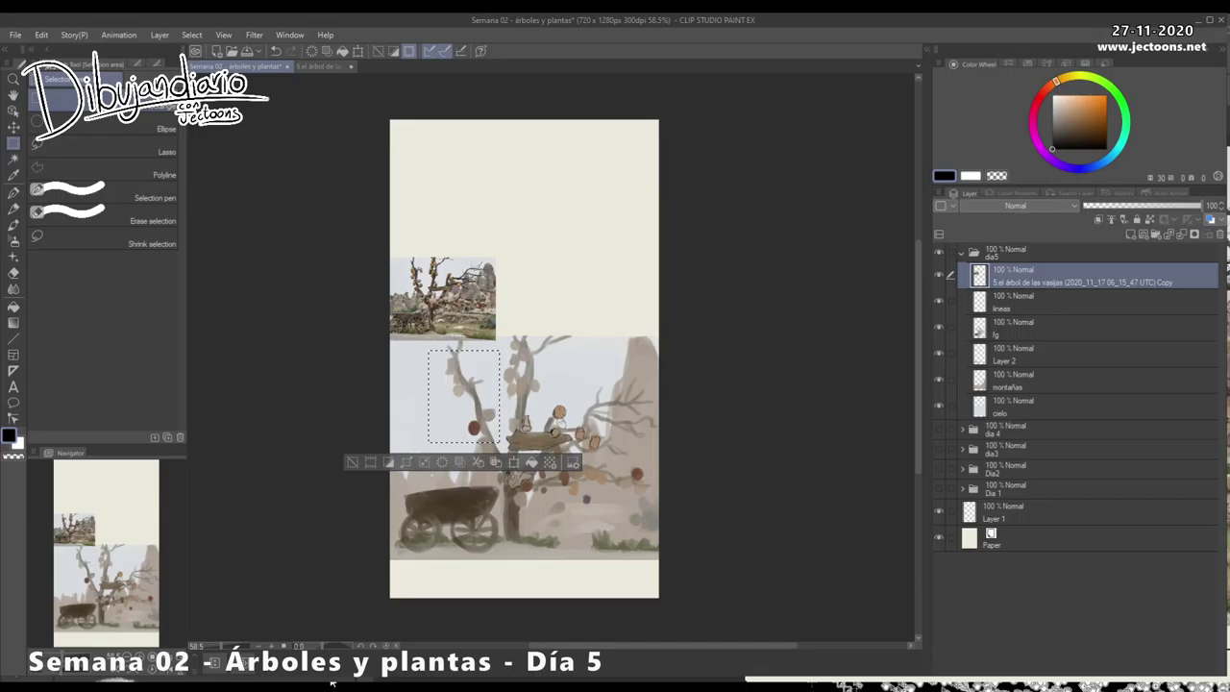
{"action": "left_click", "coordinate": [1058, 303]}
{"action": "key", "text": "ctrl+v"}
{"action": "left_click", "coordinate": [950, 328]}
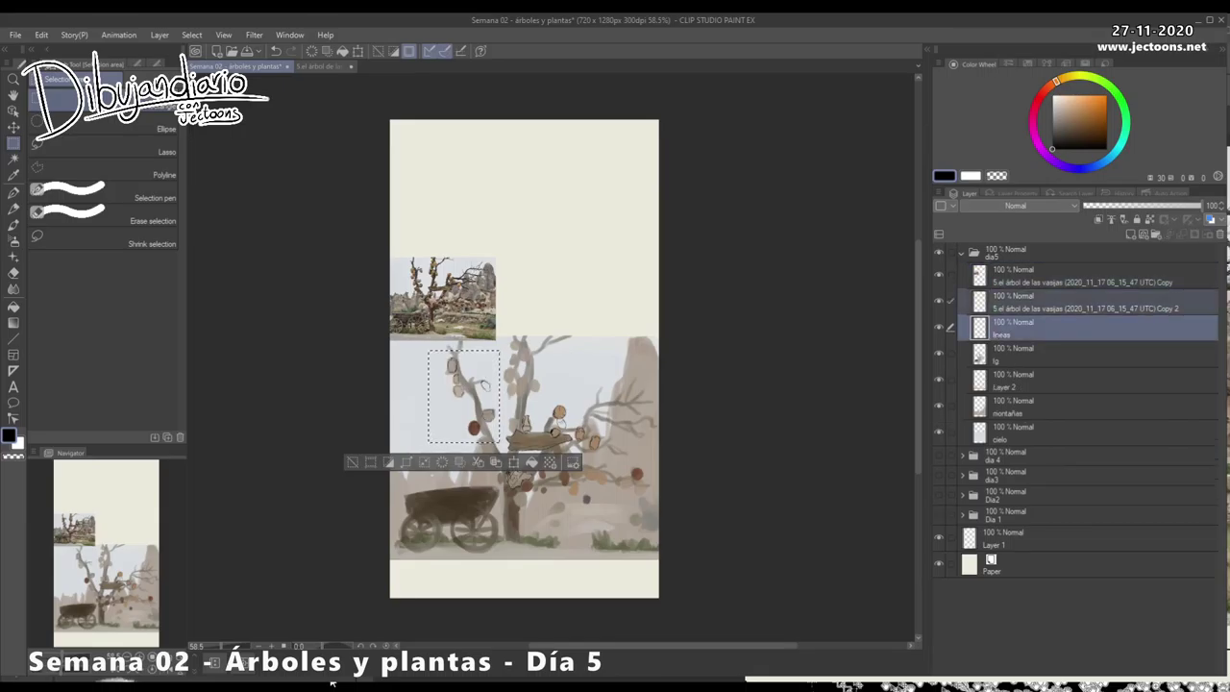
{"action": "key", "text": "ctrl+z"}
{"action": "key", "text": "ctrl+d"}
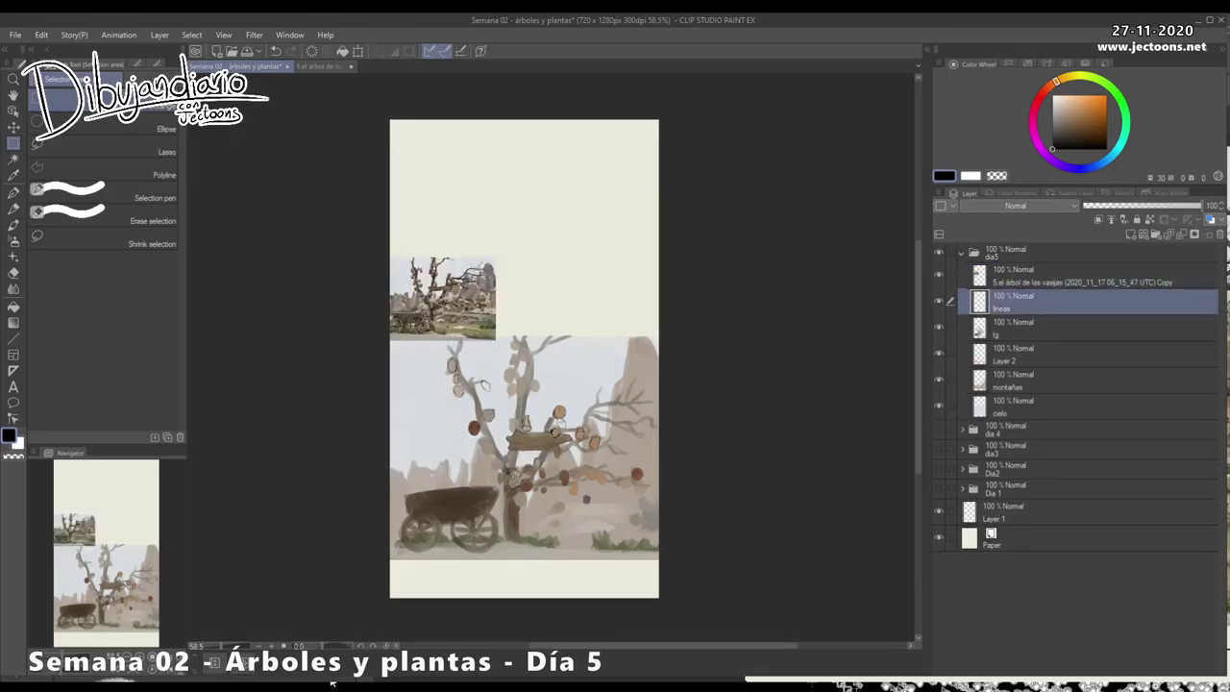
Ink the cart's top boards and jagged left end with thin black pen lines on the lineas layer
{"action": "scroll", "coordinate": [528, 356], "scroll_direction": "down", "scroll_amount": 3}
{"action": "key", "text": "x"}
{"action": "key", "text": "ctrl+z"}
{"action": "key", "text": "ctrl+d"}
{"action": "key", "text": "x"}
{"action": "key", "text": "p"}
{"action": "left_click_drag", "start_coordinate": [452, 419], "coordinate": [539, 417]}
{"action": "mouse_move", "coordinate": [321, 388]}
{"action": "left_mouse_down"}
{"action": "mouse_move", "coordinate": [663, 348]}
{"action": "mouse_move", "coordinate": [601, 362]}
{"action": "left_mouse_up"}
Ink the cart's left wheel with a double rim and a small round hub, and try out its first spokes
{"action": "mouse_move", "coordinate": [325, 402]}
{"action": "left_mouse_down"}
{"action": "mouse_move", "coordinate": [341, 447]}
{"action": "mouse_move", "coordinate": [352, 395]}
{"action": "mouse_move", "coordinate": [376, 468]}
{"action": "mouse_move", "coordinate": [433, 486]}
{"action": "mouse_move", "coordinate": [500, 442]}
{"action": "mouse_move", "coordinate": [486, 352]}
{"action": "mouse_move", "coordinate": [359, 378]}
{"action": "mouse_move", "coordinate": [402, 328]}
{"action": "mouse_move", "coordinate": [417, 328]}
{"action": "mouse_move", "coordinate": [367, 385]}
{"action": "mouse_move", "coordinate": [368, 436]}
{"action": "mouse_move", "coordinate": [409, 472]}
{"action": "mouse_move", "coordinate": [458, 467]}
{"action": "mouse_move", "coordinate": [494, 420]}
{"action": "mouse_move", "coordinate": [484, 372]}
{"action": "mouse_move", "coordinate": [404, 336]}
{"action": "left_mouse_up"}
{"action": "left_click_drag", "start_coordinate": [420, 396], "coordinate": [419, 395]}
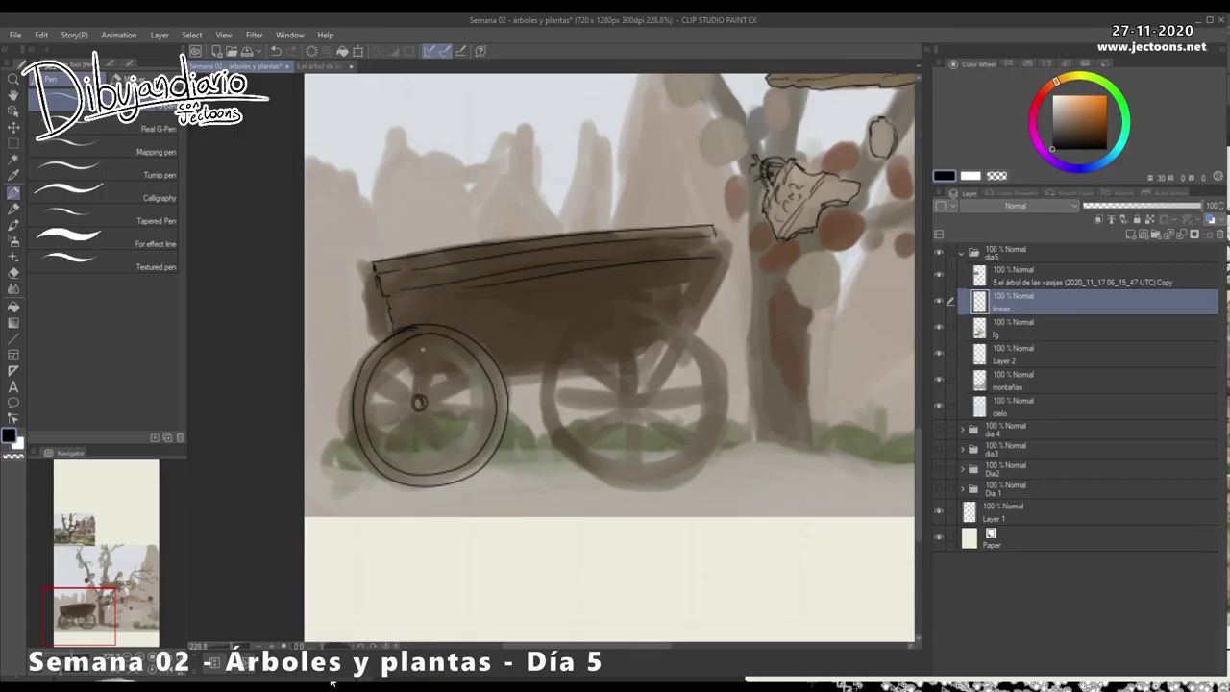
{"action": "left_click_drag", "start_coordinate": [431, 335], "coordinate": [426, 395]}
{"action": "mouse_move", "coordinate": [418, 338]}
{"action": "left_mouse_down"}
{"action": "mouse_move", "coordinate": [381, 367]}
{"action": "mouse_move", "coordinate": [372, 429]}
{"action": "left_mouse_up"}
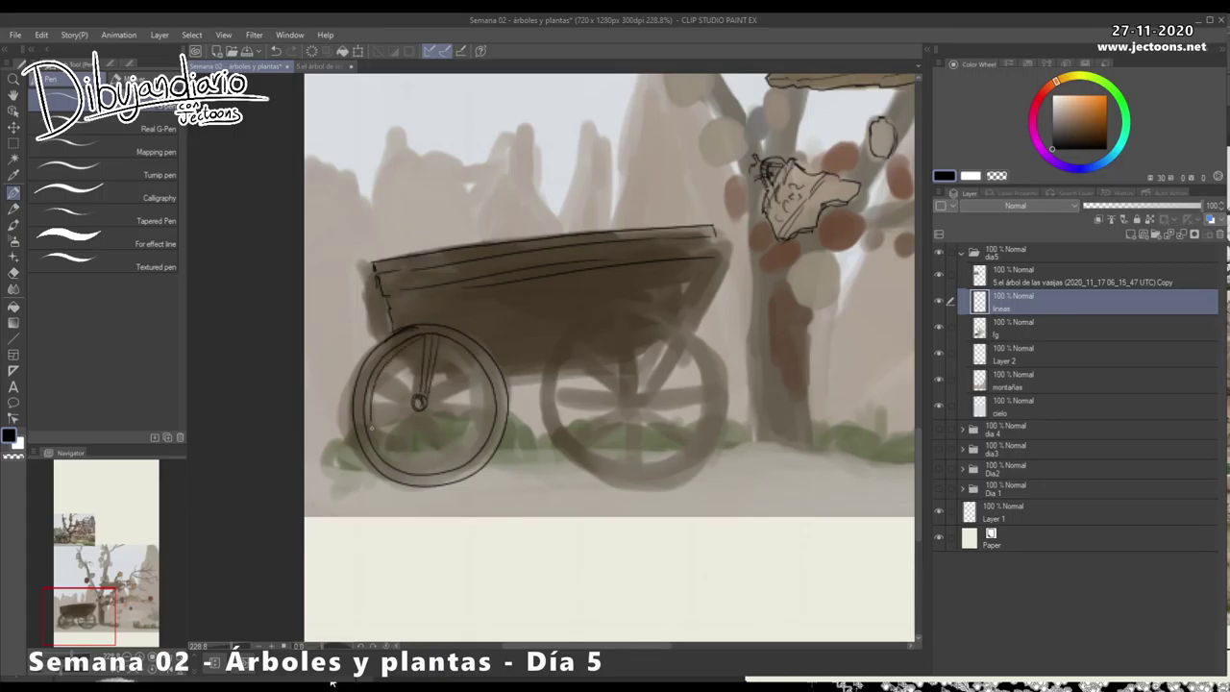
{"action": "key", "text": "ctrl+z"}
{"action": "key", "text": "ctrl+z"}
Ink the left wheel's spokes as paired lines radiating from the hub to the rim, redrawing the misplaced ones
{"action": "left_click_drag", "start_coordinate": [418, 410], "coordinate": [398, 463]}
{"action": "left_click_drag", "start_coordinate": [421, 410], "coordinate": [405, 463]}
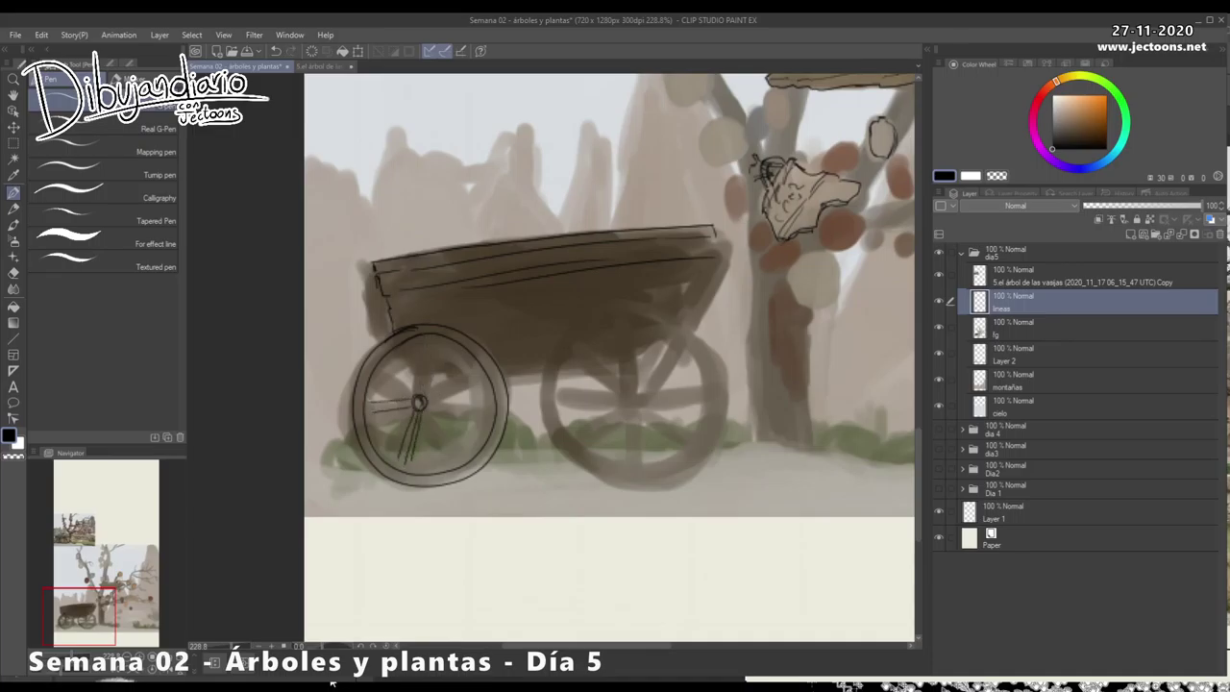
{"action": "key", "text": "ctrl+z"}
{"action": "key", "text": "ctrl+z"}
{"action": "left_click_drag", "start_coordinate": [390, 365], "coordinate": [413, 395]}
{"action": "mouse_move", "coordinate": [395, 358]}
{"action": "left_mouse_down"}
{"action": "mouse_move", "coordinate": [419, 394]}
{"action": "mouse_move", "coordinate": [438, 339]}
{"action": "left_mouse_up"}
{"action": "key", "text": "ctrl+z"}
{"action": "key", "text": "ctrl+z"}
{"action": "left_click_drag", "start_coordinate": [425, 398], "coordinate": [445, 342]}
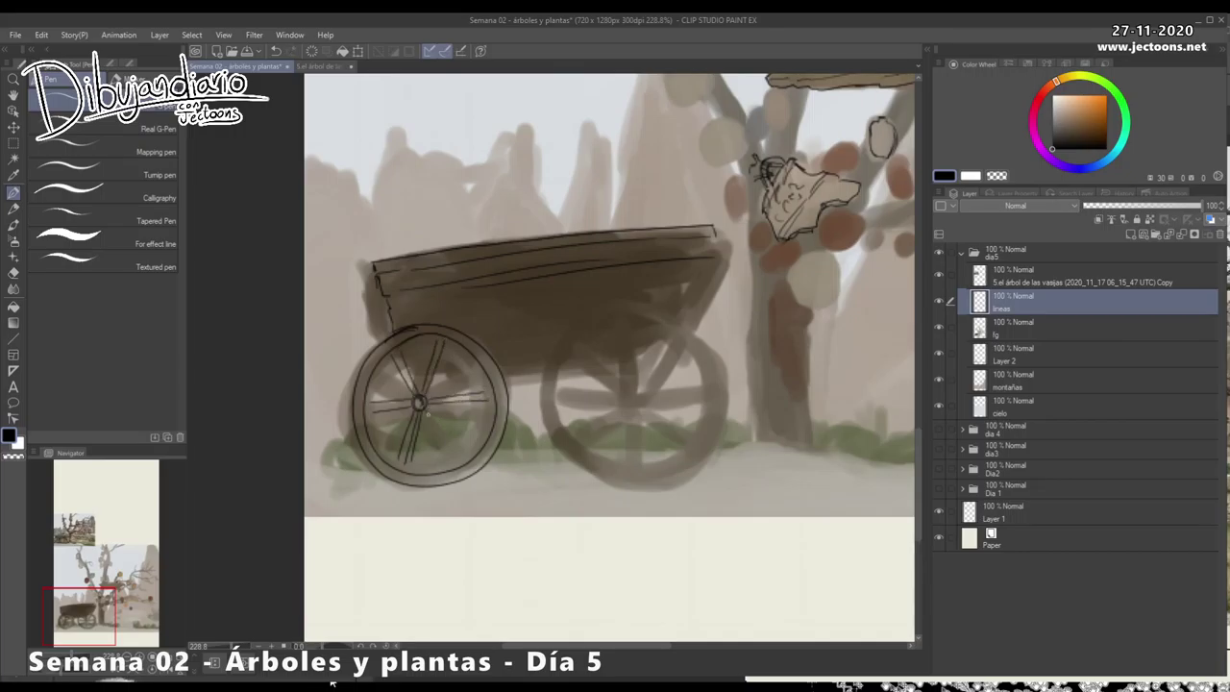
{"action": "left_click_drag", "start_coordinate": [428, 409], "coordinate": [463, 459]}
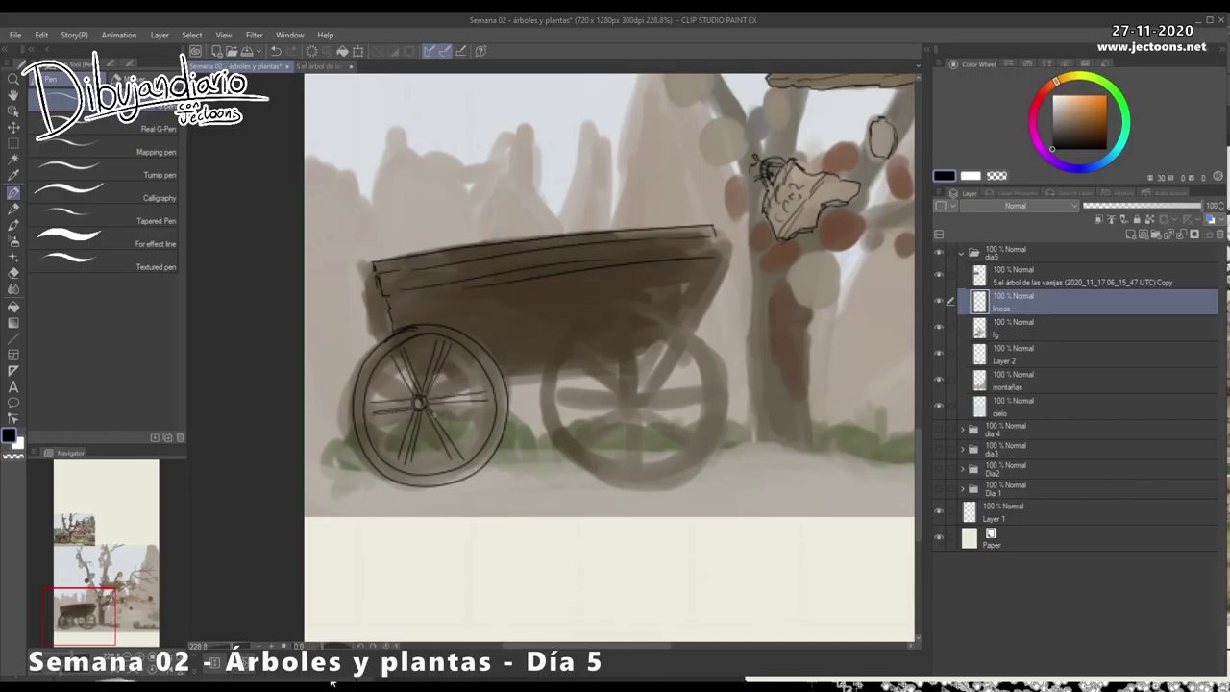
{"action": "key", "text": "ctrl+z"}
{"action": "left_click_drag", "start_coordinate": [433, 413], "coordinate": [467, 457]}
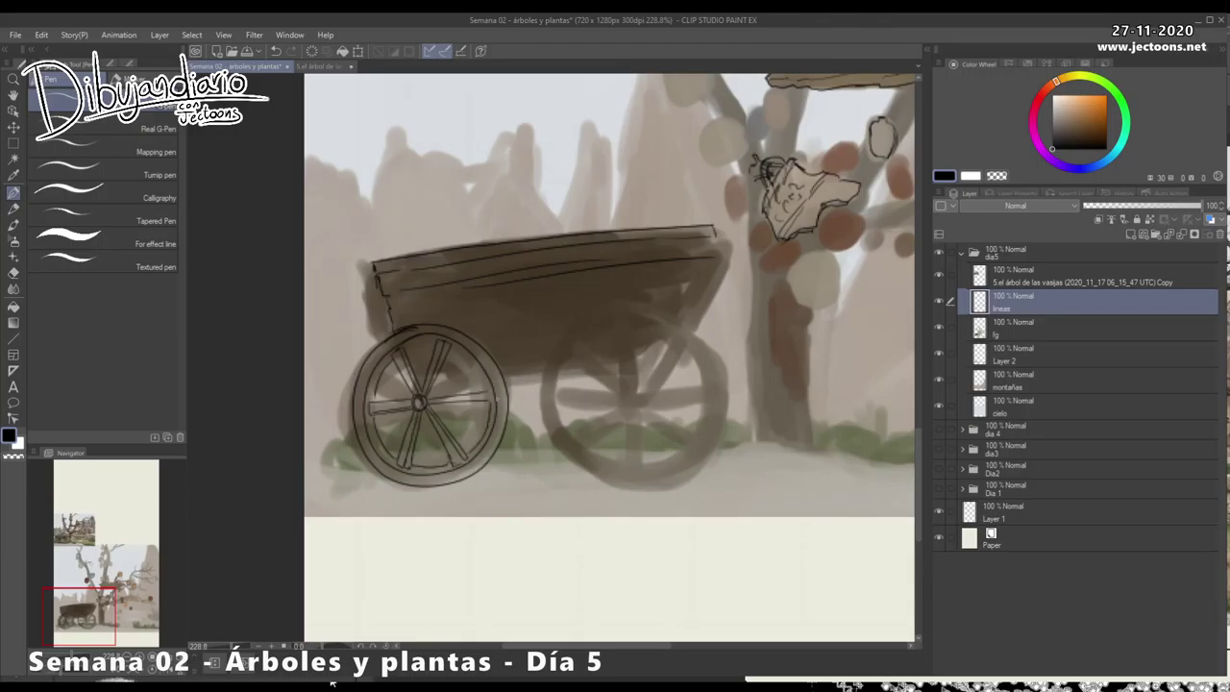
Retouch the left wheel's ink lines where the right-hand spoke meets the rim
{"action": "key", "text": "ctrl+z"}
{"action": "left_click_drag", "start_coordinate": [478, 371], "coordinate": [489, 391]}
{"action": "key", "text": "ctrl+z"}
{"action": "key", "text": "ctrl+z"}
{"action": "scroll", "coordinate": [621, 456], "scroll_direction": "down", "scroll_amount": 6}
{"action": "mouse_move", "coordinate": [615, 461]}
{"action": "left_mouse_down"}
{"action": "mouse_move", "coordinate": [635, 342]}
{"action": "mouse_move", "coordinate": [643, 445]}
{"action": "left_mouse_up"}
{"action": "key", "text": "x"}
{"action": "scroll", "coordinate": [500, 237], "scroll_direction": "up", "scroll_amount": 7}
Ink the horizontal planks of the cart's body and its slanted right end, and save the file
{"action": "left_click_drag", "start_coordinate": [568, 349], "coordinate": [566, 341]}
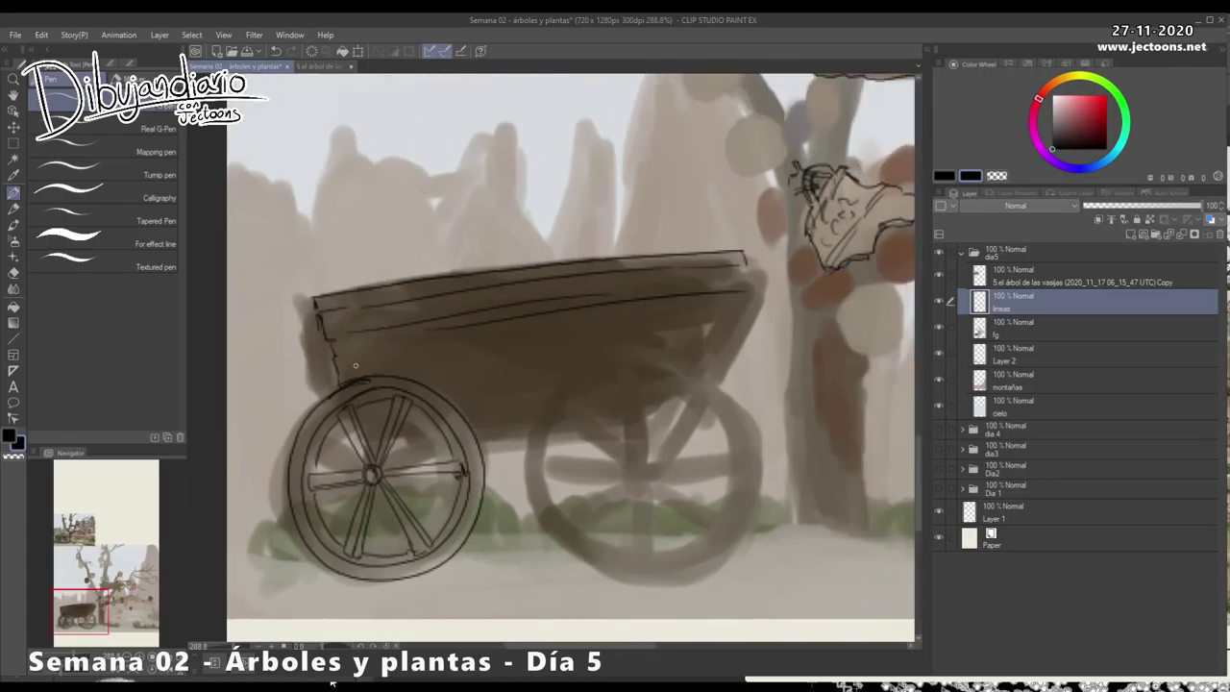
{"action": "left_click_drag", "start_coordinate": [352, 369], "coordinate": [611, 326]}
{"action": "left_click_drag", "start_coordinate": [410, 379], "coordinate": [617, 351]}
{"action": "left_click_drag", "start_coordinate": [453, 398], "coordinate": [541, 384]}
{"action": "mouse_move", "coordinate": [642, 280]}
{"action": "left_mouse_down"}
{"action": "mouse_move", "coordinate": [507, 369]}
{"action": "mouse_move", "coordinate": [514, 457]}
{"action": "mouse_move", "coordinate": [608, 508]}
{"action": "mouse_move", "coordinate": [689, 488]}
{"action": "mouse_move", "coordinate": [729, 398]}
{"action": "mouse_move", "coordinate": [695, 311]}
{"action": "mouse_move", "coordinate": [534, 339]}
{"action": "mouse_move", "coordinate": [518, 416]}
{"action": "mouse_move", "coordinate": [557, 474]}
{"action": "mouse_move", "coordinate": [623, 494]}
{"action": "mouse_move", "coordinate": [685, 475]}
{"action": "mouse_move", "coordinate": [716, 407]}
{"action": "mouse_move", "coordinate": [704, 351]}
{"action": "mouse_move", "coordinate": [644, 298]}
{"action": "mouse_move", "coordinate": [533, 363]}
{"action": "left_mouse_up"}
{"action": "mouse_move", "coordinate": [618, 384]}
{"action": "left_mouse_down"}
{"action": "mouse_move", "coordinate": [610, 394]}
{"action": "mouse_move", "coordinate": [619, 388]}
{"action": "left_mouse_up"}
{"action": "mouse_move", "coordinate": [514, 389]}
{"action": "left_mouse_down"}
{"action": "mouse_move", "coordinate": [540, 469]}
{"action": "mouse_move", "coordinate": [615, 500]}
{"action": "mouse_move", "coordinate": [707, 463]}
{"action": "mouse_move", "coordinate": [724, 373]}
{"action": "mouse_move", "coordinate": [664, 301]}
{"action": "mouse_move", "coordinate": [615, 288]}
{"action": "mouse_move", "coordinate": [615, 380]}
{"action": "left_mouse_up"}
{"action": "key", "text": "ctrl+s"}
Ink the rim of the cart's right wheel in black, replacing the first attempt
{"action": "left_click_drag", "start_coordinate": [623, 293], "coordinate": [622, 386]}
{"action": "key", "text": "ctrl+z"}
{"action": "key", "text": "ctrl+z"}
{"action": "key", "text": "ctrl+z"}
{"action": "left_click_drag", "start_coordinate": [591, 301], "coordinate": [611, 379]}
{"action": "left_click_drag", "start_coordinate": [601, 301], "coordinate": [616, 366]}
Ink the right wheel's round hub and its paired spokes out to the rim, undoing the misplaced strokes
{"action": "left_click_drag", "start_coordinate": [516, 407], "coordinate": [607, 394]}
{"action": "left_click_drag", "start_coordinate": [607, 397], "coordinate": [550, 412]}
{"action": "left_click_drag", "start_coordinate": [607, 450], "coordinate": [602, 485]}
{"action": "left_click_drag", "start_coordinate": [617, 404], "coordinate": [618, 497]}
{"action": "mouse_move", "coordinate": [627, 381]}
{"action": "left_mouse_down"}
{"action": "mouse_move", "coordinate": [695, 337]}
{"action": "mouse_move", "coordinate": [707, 352]}
{"action": "left_mouse_up"}
{"action": "key", "text": "ctrl+z"}
{"action": "left_click_drag", "start_coordinate": [630, 407], "coordinate": [684, 472]}
{"action": "left_click_drag", "start_coordinate": [610, 390], "coordinate": [537, 339]}
{"action": "mouse_move", "coordinate": [539, 329]}
{"action": "left_mouse_down"}
{"action": "mouse_move", "coordinate": [591, 371]}
{"action": "mouse_move", "coordinate": [544, 450]}
{"action": "left_mouse_up"}
{"action": "mouse_move", "coordinate": [622, 382]}
{"action": "left_mouse_down"}
{"action": "mouse_move", "coordinate": [678, 312]}
{"action": "mouse_move", "coordinate": [653, 303]}
{"action": "mouse_move", "coordinate": [661, 308]}
{"action": "left_mouse_up"}
{"action": "key", "text": "ctrl+z"}
{"action": "key", "text": "ctrl+z"}
Complete the upper part of the right wheel and the cart's slanted right edge with black lines
{"action": "left_click_drag", "start_coordinate": [661, 317], "coordinate": [587, 233]}
{"action": "left_click_drag", "start_coordinate": [552, 311], "coordinate": [632, 341]}
{"action": "left_click_drag", "start_coordinate": [617, 244], "coordinate": [630, 337]}
{"action": "left_click_drag", "start_coordinate": [659, 233], "coordinate": [645, 280]}
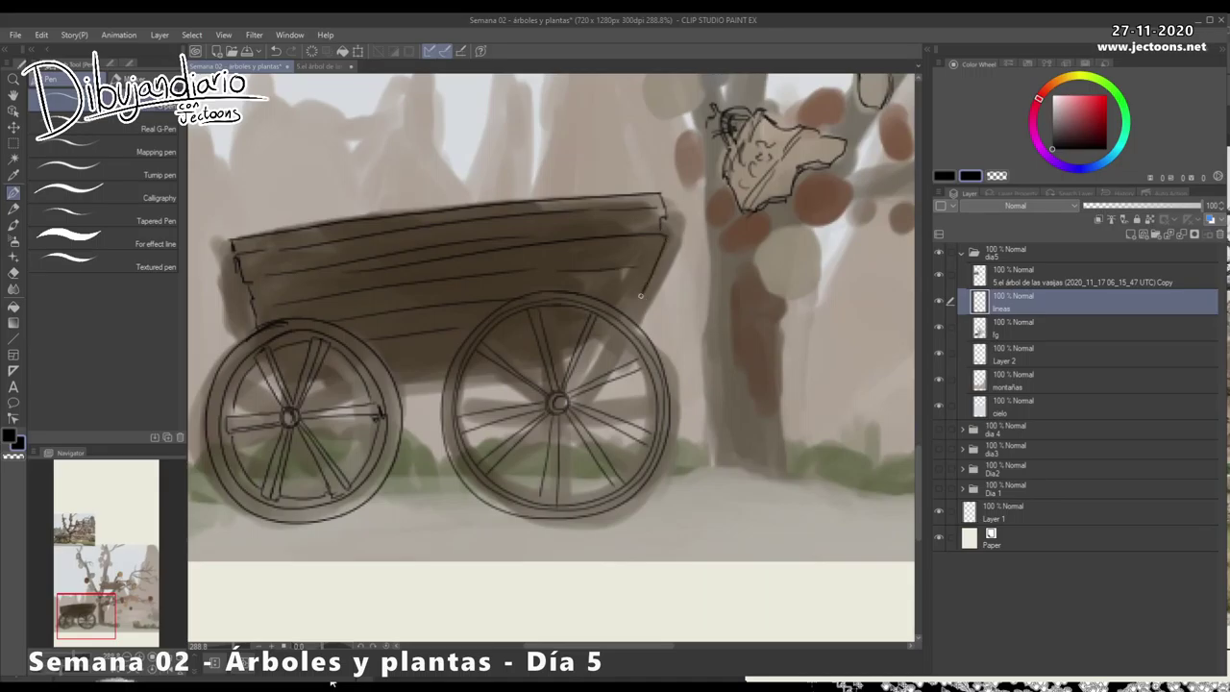
Ink the tree trunk's side edges and base, the reddish hollow in its bark, and the pale pot beside it
{"action": "scroll", "coordinate": [626, 442], "scroll_direction": "down", "scroll_amount": 5}
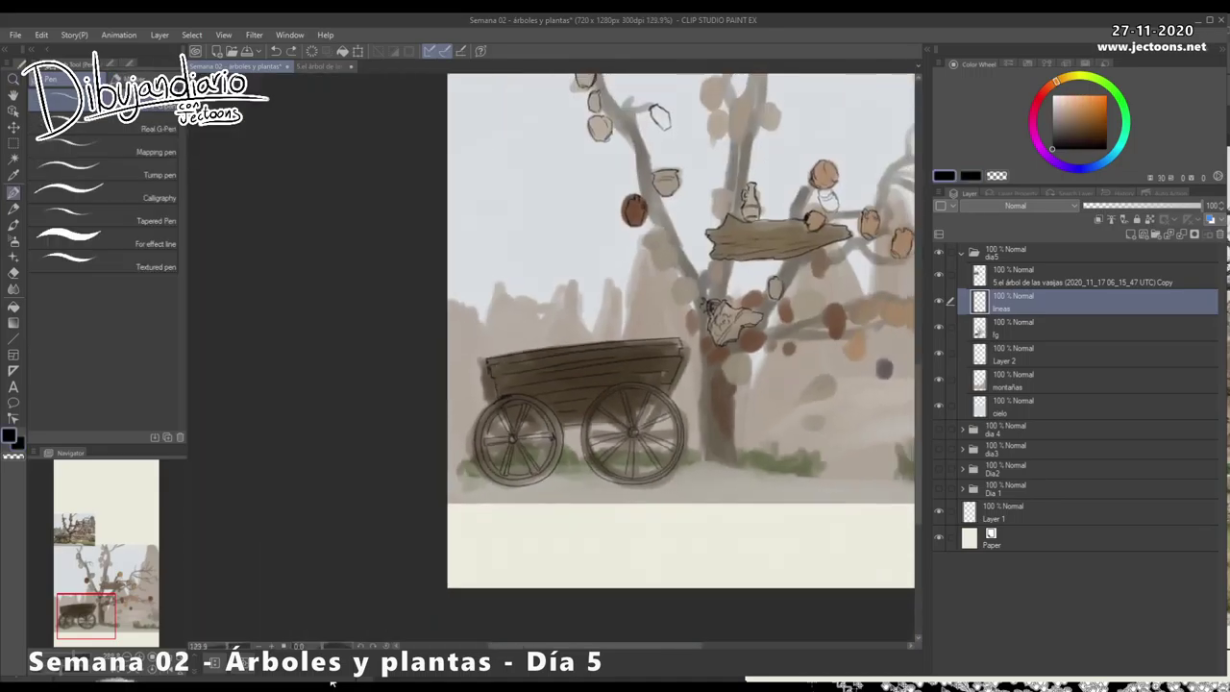
{"action": "scroll", "coordinate": [692, 313], "scroll_direction": "up", "scroll_amount": 2}
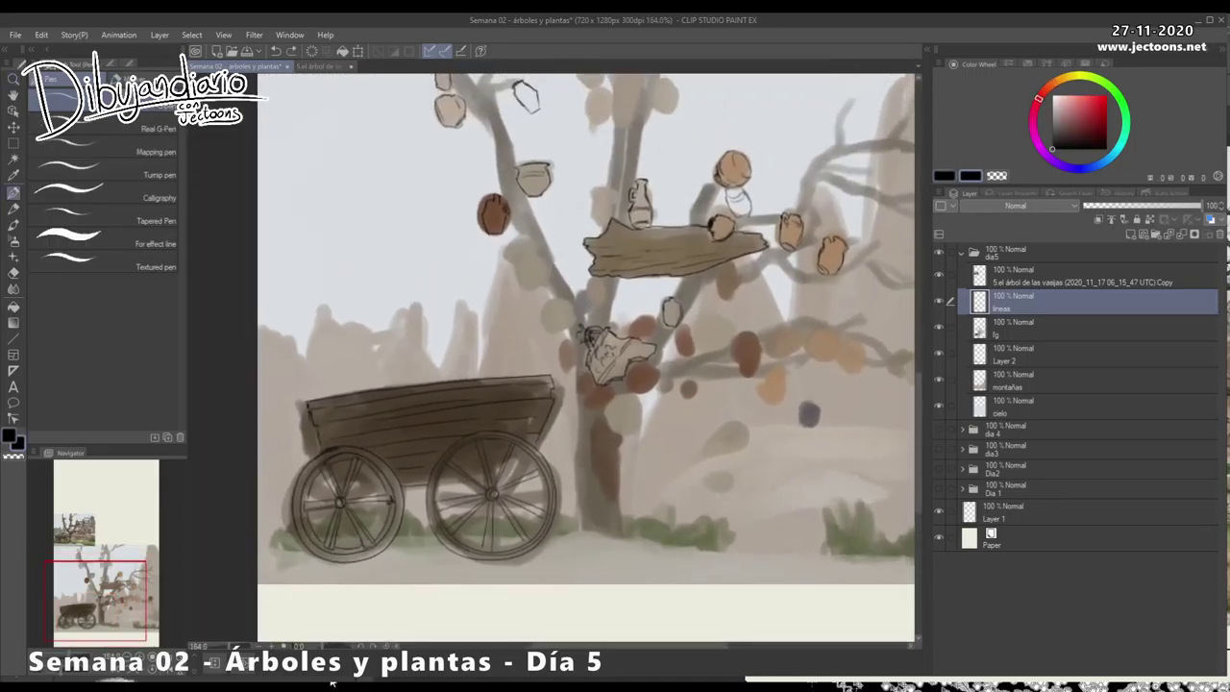
{"action": "left_click_drag", "start_coordinate": [594, 423], "coordinate": [610, 504]}
{"action": "left_click_drag", "start_coordinate": [579, 398], "coordinate": [579, 431]}
{"action": "mouse_move", "coordinate": [575, 412]}
{"action": "left_mouse_down"}
{"action": "mouse_move", "coordinate": [613, 659]}
{"action": "mouse_move", "coordinate": [562, 348]}
{"action": "left_mouse_up"}
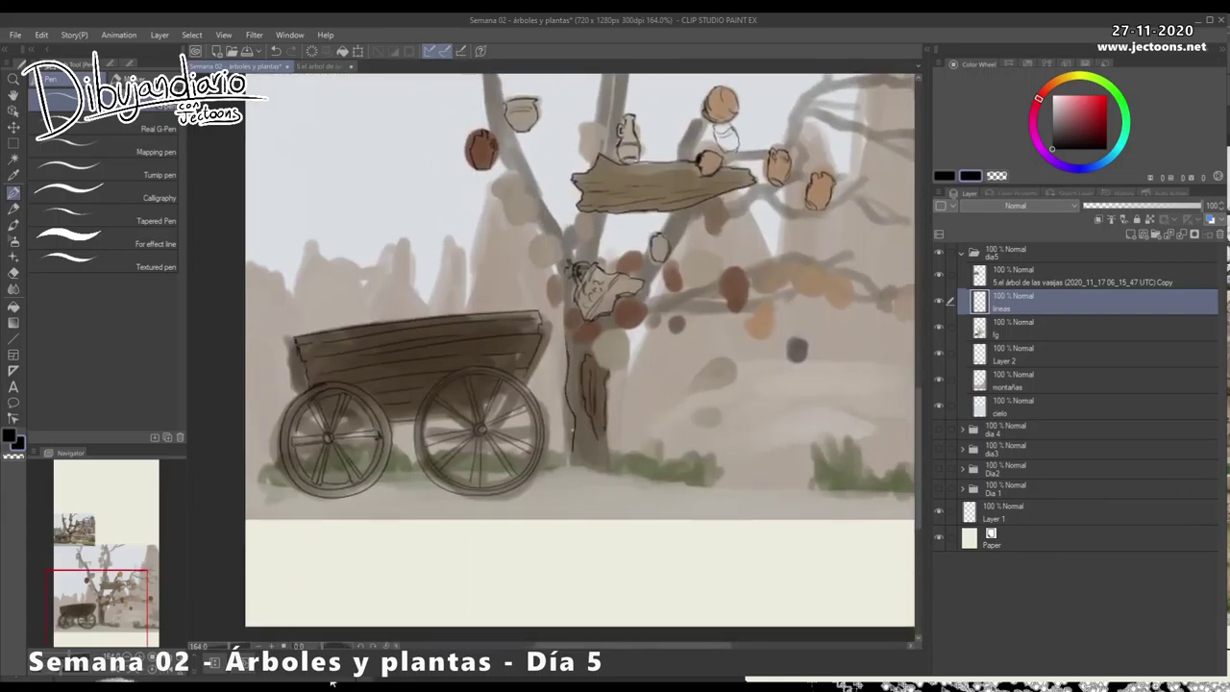
{"action": "scroll", "coordinate": [627, 442], "scroll_direction": "up", "scroll_amount": 3}
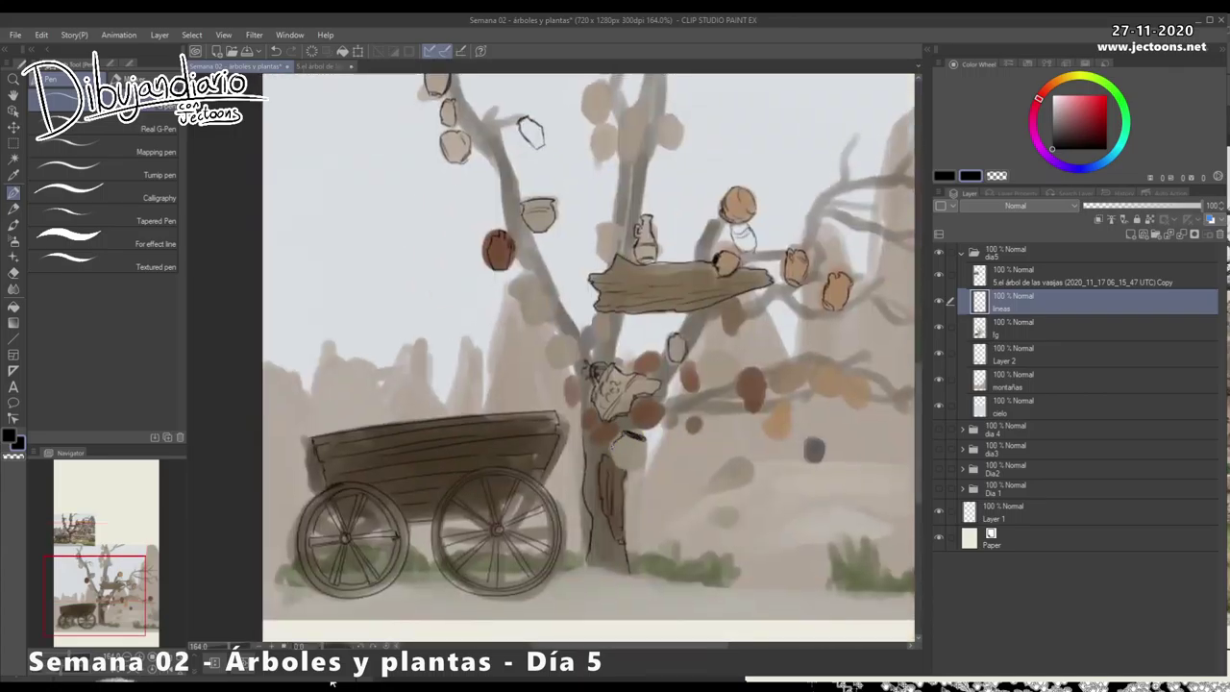
{"action": "mouse_move", "coordinate": [594, 431]}
{"action": "left_mouse_down"}
{"action": "mouse_move", "coordinate": [594, 618]}
{"action": "mouse_move", "coordinate": [604, 420]}
{"action": "mouse_move", "coordinate": [616, 592]}
{"action": "mouse_move", "coordinate": [624, 450]}
{"action": "mouse_move", "coordinate": [594, 682]}
{"action": "mouse_move", "coordinate": [596, 490]}
{"action": "mouse_move", "coordinate": [642, 491]}
{"action": "mouse_move", "coordinate": [635, 627]}
{"action": "mouse_move", "coordinate": [614, 487]}
{"action": "mouse_move", "coordinate": [626, 602]}
{"action": "left_mouse_up"}
Outline the small brown pots clustered under the trunk's fork and darken the mouth of the pot at their right
{"action": "scroll", "coordinate": [590, 358], "scroll_direction": "down", "scroll_amount": 3}
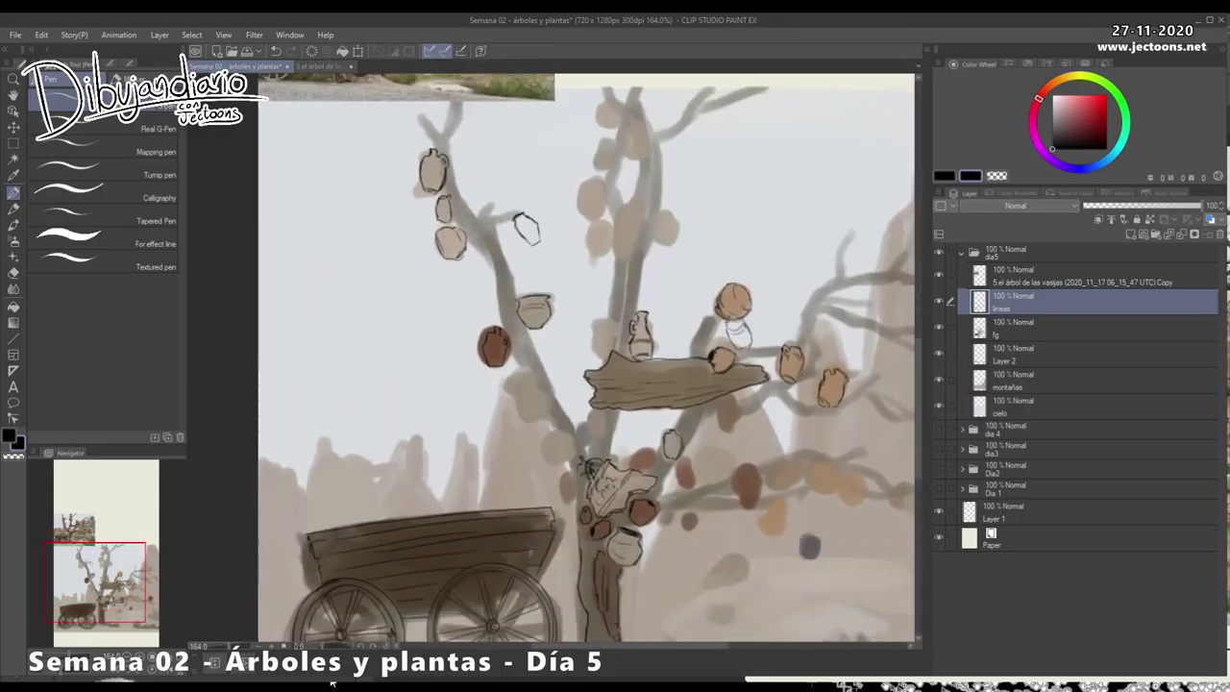
{"action": "mouse_move", "coordinate": [577, 384]}
{"action": "left_mouse_down"}
{"action": "mouse_move", "coordinate": [595, 581]}
{"action": "mouse_move", "coordinate": [566, 371]}
{"action": "mouse_move", "coordinate": [579, 538]}
{"action": "mouse_move", "coordinate": [590, 375]}
{"action": "left_mouse_up"}
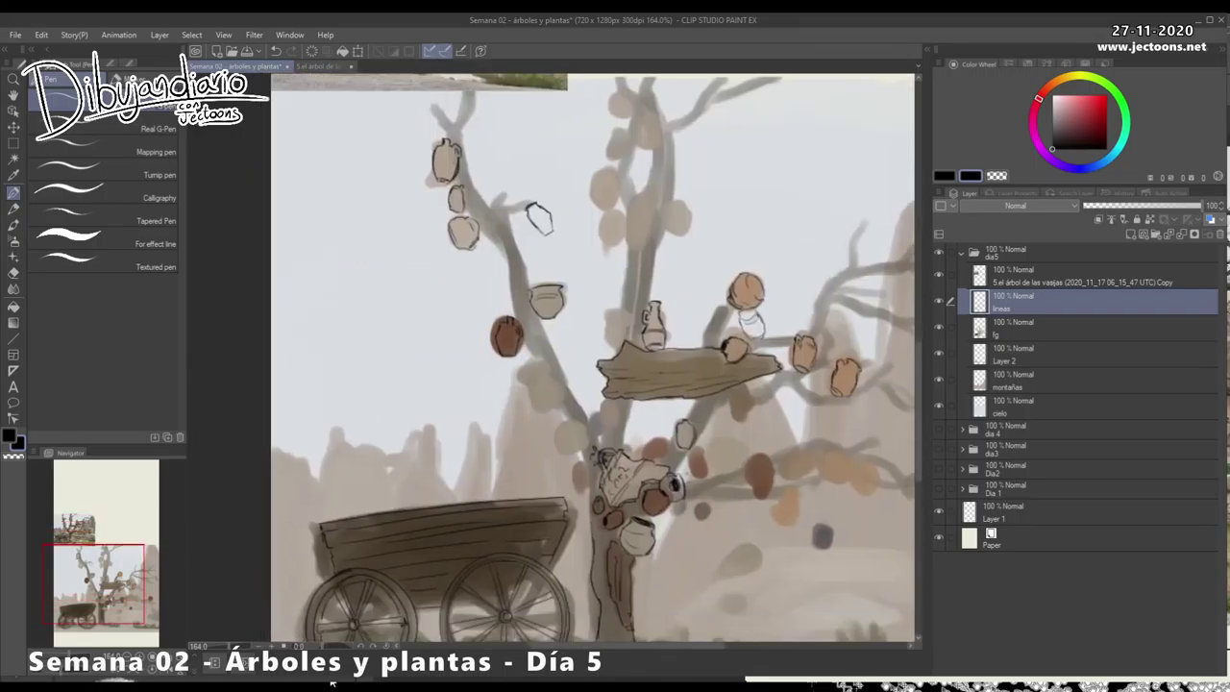
{"action": "left_click_drag", "start_coordinate": [686, 474], "coordinate": [703, 482]}
{"action": "mouse_move", "coordinate": [590, 375]}
{"action": "left_mouse_down"}
{"action": "mouse_move", "coordinate": [562, 378]}
{"action": "mouse_move", "coordinate": [605, 405]}
{"action": "mouse_move", "coordinate": [636, 596]}
{"action": "left_mouse_up"}
{"action": "left_click_drag", "start_coordinate": [666, 451], "coordinate": [654, 390]}
Try the lineas layer at 54% opacity, then restore it to 100%
{"action": "scroll", "coordinate": [654, 390], "scroll_direction": "down", "scroll_amount": 3}
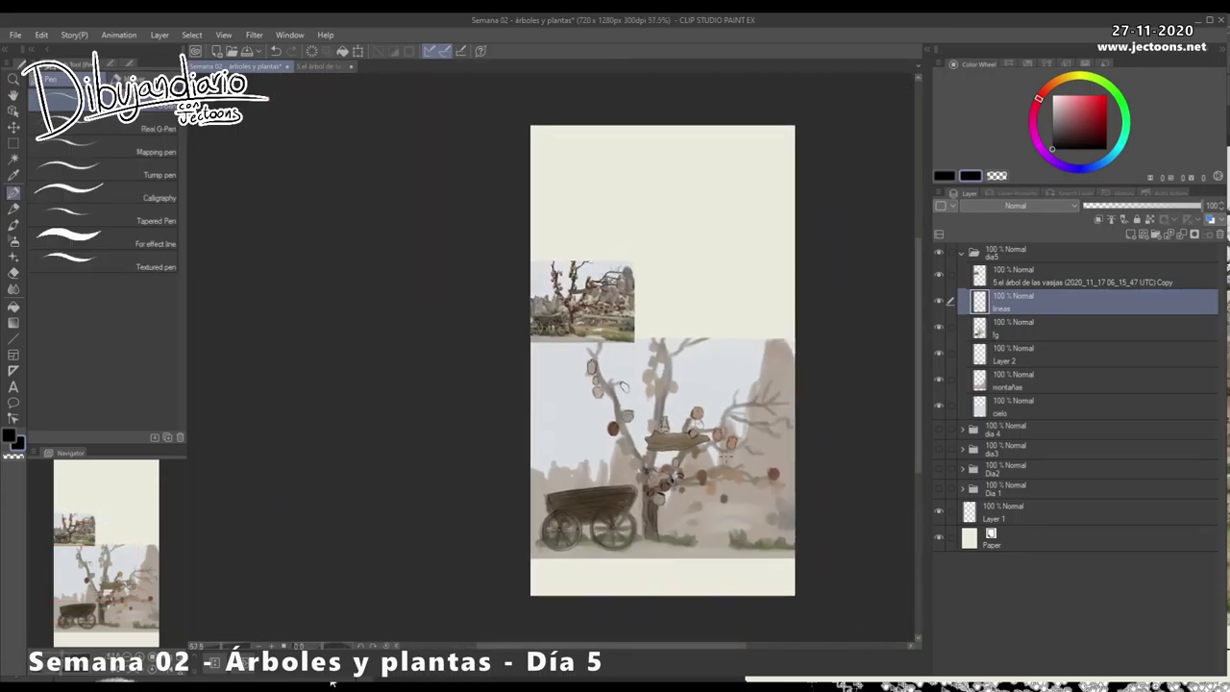
{"action": "left_click", "coordinate": [1134, 205]}
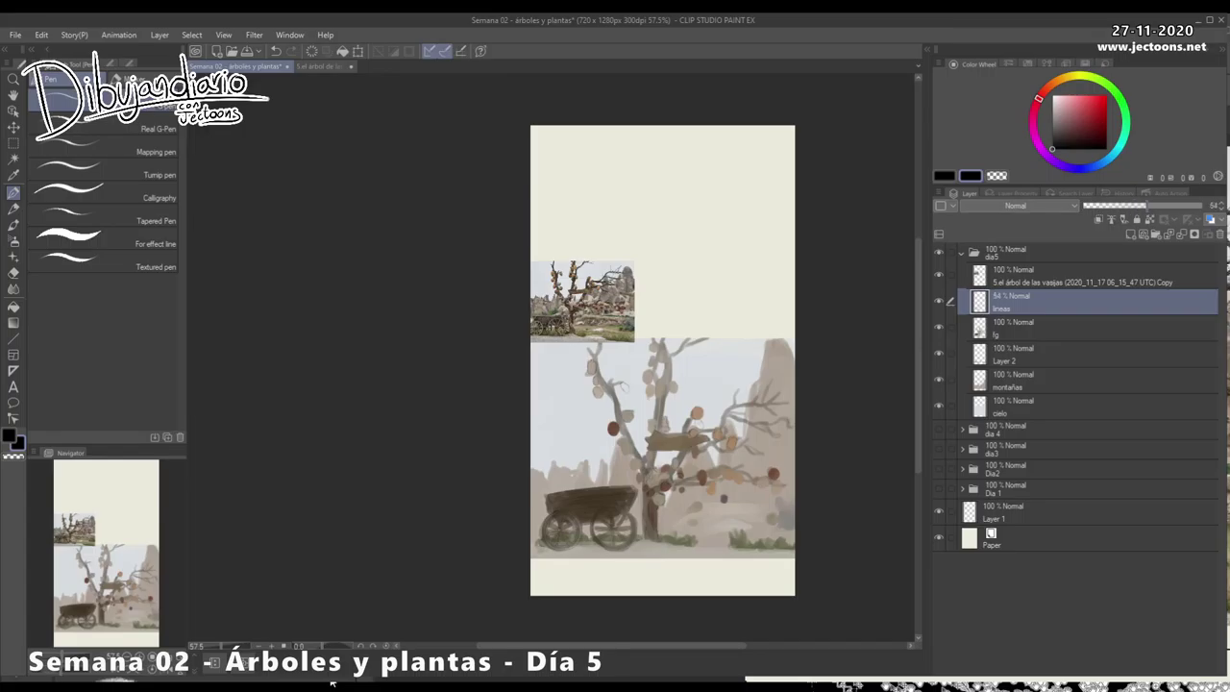
{"action": "left_click_drag", "start_coordinate": [1161, 206], "coordinate": [1202, 205]}
Ink both contours of the tree's left branch from the upper pots down towards the trunk
{"action": "scroll", "coordinate": [665, 423], "scroll_direction": "up", "scroll_amount": 5}
{"action": "mouse_move", "coordinate": [538, 221]}
{"action": "left_mouse_down"}
{"action": "mouse_move", "coordinate": [667, 592]}
{"action": "mouse_move", "coordinate": [577, 41]}
{"action": "left_mouse_up"}
{"action": "left_click_drag", "start_coordinate": [513, 297], "coordinate": [533, 330]}
{"action": "mouse_move", "coordinate": [555, 386]}
{"action": "left_mouse_down"}
{"action": "mouse_move", "coordinate": [572, 405]}
{"action": "mouse_move", "coordinate": [578, 547]}
{"action": "left_mouse_up"}
{"action": "left_click_drag", "start_coordinate": [479, 141], "coordinate": [623, 444]}
{"action": "left_click_drag", "start_coordinate": [498, 228], "coordinate": [592, 392]}
{"action": "left_click_drag", "start_coordinate": [529, 350], "coordinate": [549, 380]}
Outline the forked tip at the top of the left branch in black
{"action": "mouse_move", "coordinate": [507, 290]}
{"action": "left_mouse_down"}
{"action": "mouse_move", "coordinate": [532, 361]}
{"action": "mouse_move", "coordinate": [513, 220]}
{"action": "left_mouse_up"}
{"action": "left_click_drag", "start_coordinate": [524, 272], "coordinate": [468, 200]}
{"action": "mouse_move", "coordinate": [468, 200]}
{"action": "left_mouse_down"}
{"action": "mouse_move", "coordinate": [518, 313]}
{"action": "mouse_move", "coordinate": [476, 122]}
{"action": "left_mouse_up"}
{"action": "mouse_move", "coordinate": [476, 122]}
{"action": "left_mouse_down"}
{"action": "mouse_move", "coordinate": [512, 265]}
{"action": "mouse_move", "coordinate": [463, 222]}
{"action": "mouse_move", "coordinate": [512, 231]}
{"action": "mouse_move", "coordinate": [517, 191]}
{"action": "left_mouse_up"}
{"action": "left_click_drag", "start_coordinate": [514, 265], "coordinate": [541, 191]}
Ink the two pots at the top of the central branch, including rims and handle
{"action": "mouse_move", "coordinate": [653, 240]}
{"action": "left_mouse_down"}
{"action": "mouse_move", "coordinate": [510, 251]}
{"action": "mouse_move", "coordinate": [491, 228]}
{"action": "left_mouse_up"}
{"action": "mouse_move", "coordinate": [649, 153]}
{"action": "left_mouse_down"}
{"action": "mouse_move", "coordinate": [690, 205]}
{"action": "mouse_move", "coordinate": [673, 178]}
{"action": "mouse_move", "coordinate": [698, 178]}
{"action": "left_mouse_up"}
{"action": "mouse_move", "coordinate": [690, 218]}
{"action": "left_mouse_down"}
{"action": "mouse_move", "coordinate": [725, 206]}
{"action": "mouse_move", "coordinate": [694, 218]}
{"action": "mouse_move", "coordinate": [709, 273]}
{"action": "mouse_move", "coordinate": [735, 269]}
{"action": "left_mouse_up"}
{"action": "mouse_move", "coordinate": [733, 205]}
{"action": "left_mouse_down"}
{"action": "mouse_move", "coordinate": [736, 271]}
{"action": "mouse_move", "coordinate": [697, 277]}
{"action": "left_mouse_up"}
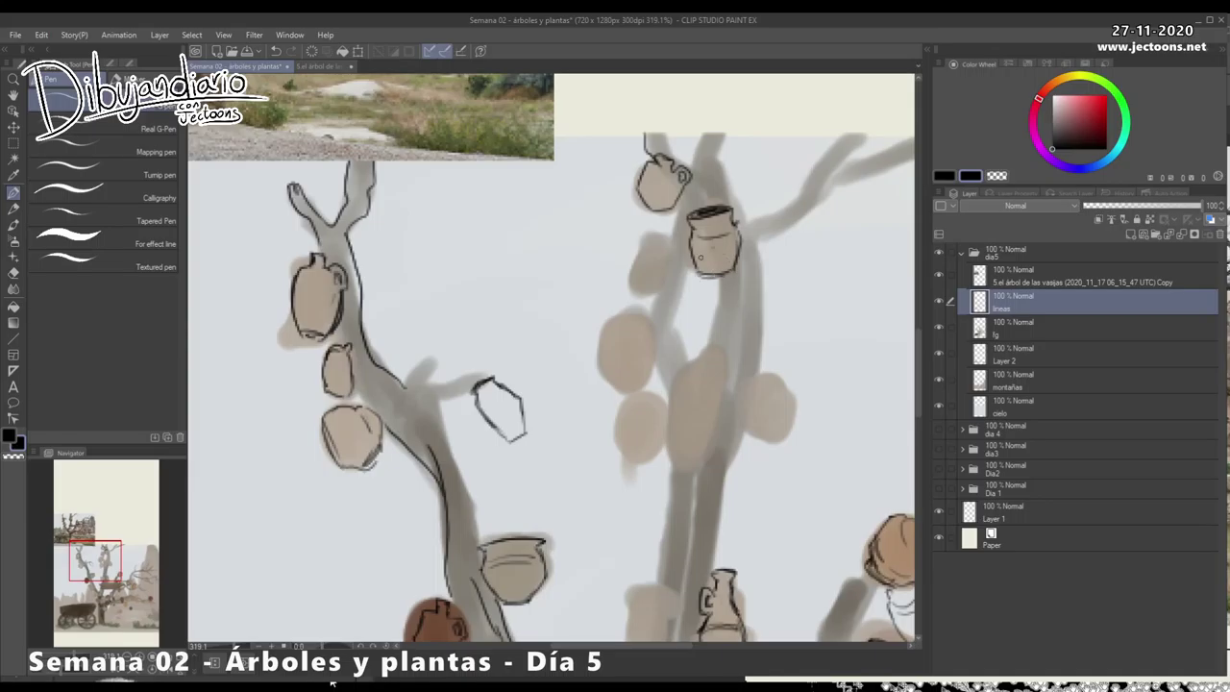
Ink the side twig that holds the white pot and add bark lines along the left branch
{"action": "mouse_move", "coordinate": [439, 284]}
{"action": "left_mouse_down"}
{"action": "mouse_move", "coordinate": [468, 255]}
{"action": "mouse_move", "coordinate": [517, 266]}
{"action": "mouse_move", "coordinate": [512, 275]}
{"action": "left_mouse_up"}
{"action": "mouse_move", "coordinate": [500, 284]}
{"action": "left_mouse_down"}
{"action": "mouse_move", "coordinate": [464, 292]}
{"action": "mouse_move", "coordinate": [514, 447]}
{"action": "left_mouse_up"}
{"action": "key", "text": "ctrl+space"}
{"action": "left_click_drag", "start_coordinate": [613, 377], "coordinate": [538, 377]}
{"action": "mouse_move", "coordinate": [766, 433]}
{"action": "left_mouse_down"}
{"action": "mouse_move", "coordinate": [818, 432]}
{"action": "mouse_move", "coordinate": [792, 379]}
{"action": "left_mouse_up"}
{"action": "left_click_drag", "start_coordinate": [415, 238], "coordinate": [442, 268]}
{"action": "mouse_move", "coordinate": [395, 213]}
{"action": "left_mouse_down"}
{"action": "mouse_move", "coordinate": [406, 244]}
{"action": "mouse_move", "coordinate": [397, 215]}
{"action": "left_mouse_up"}
{"action": "left_click_drag", "start_coordinate": [366, 128], "coordinate": [380, 145]}
Outline the pale pots hanging along the lower part of the left branch
{"action": "left_click_drag", "start_coordinate": [538, 289], "coordinate": [595, 533]}
{"action": "left_click_drag", "start_coordinate": [463, 361], "coordinate": [461, 395]}
{"action": "left_click_drag", "start_coordinate": [453, 410], "coordinate": [459, 446]}
{"action": "mouse_move", "coordinate": [577, 452]}
{"action": "left_mouse_down"}
{"action": "mouse_move", "coordinate": [557, 360]}
{"action": "mouse_move", "coordinate": [606, 466]}
{"action": "mouse_move", "coordinate": [544, 336]}
{"action": "left_mouse_up"}
{"action": "left_click_drag", "start_coordinate": [478, 358], "coordinate": [492, 369]}
{"action": "left_click_drag", "start_coordinate": [538, 403], "coordinate": [531, 371]}
{"action": "left_click_drag", "start_coordinate": [504, 377], "coordinate": [505, 436]}
{"action": "mouse_move", "coordinate": [577, 461]}
{"action": "left_mouse_down"}
{"action": "mouse_move", "coordinate": [548, 297]}
{"action": "mouse_move", "coordinate": [632, 564]}
{"action": "mouse_move", "coordinate": [571, 291]}
{"action": "left_mouse_up"}
Ink the left branch's lower edges and the partly hidden pot where it meets the trunk's fork
{"action": "mouse_move", "coordinate": [557, 390]}
{"action": "left_mouse_down"}
{"action": "mouse_move", "coordinate": [571, 379]}
{"action": "mouse_move", "coordinate": [582, 406]}
{"action": "left_mouse_up"}
{"action": "left_click_drag", "start_coordinate": [573, 379], "coordinate": [583, 406]}
{"action": "mouse_move", "coordinate": [576, 413]}
{"action": "left_mouse_down"}
{"action": "mouse_move", "coordinate": [577, 575]}
{"action": "mouse_move", "coordinate": [552, 437]}
{"action": "left_mouse_up"}
{"action": "left_click_drag", "start_coordinate": [555, 443], "coordinate": [560, 474]}
{"action": "left_click_drag", "start_coordinate": [556, 444], "coordinate": [550, 466]}
{"action": "mouse_move", "coordinate": [538, 375]}
{"action": "left_mouse_down"}
{"action": "mouse_move", "coordinate": [554, 419]}
{"action": "mouse_move", "coordinate": [531, 386]}
{"action": "left_mouse_up"}
{"action": "mouse_move", "coordinate": [517, 397]}
{"action": "left_mouse_down"}
{"action": "mouse_move", "coordinate": [516, 414]}
{"action": "mouse_move", "coordinate": [539, 402]}
{"action": "mouse_move", "coordinate": [548, 433]}
{"action": "mouse_move", "coordinate": [517, 396]}
{"action": "mouse_move", "coordinate": [546, 434]}
{"action": "left_mouse_up"}
Draw small pebble marks on the ground in the painting's lower left corner
{"action": "mouse_move", "coordinate": [685, 449]}
{"action": "left_mouse_down"}
{"action": "mouse_move", "coordinate": [570, 333]}
{"action": "mouse_move", "coordinate": [607, 533]}
{"action": "mouse_move", "coordinate": [744, 206]}
{"action": "left_mouse_up"}
{"action": "left_click_drag", "start_coordinate": [389, 444], "coordinate": [378, 444]}
{"action": "left_click_drag", "start_coordinate": [376, 443], "coordinate": [352, 446]}
{"action": "mouse_move", "coordinate": [354, 439]}
{"action": "left_mouse_down"}
{"action": "mouse_move", "coordinate": [362, 429]}
{"action": "mouse_move", "coordinate": [402, 444]}
{"action": "mouse_move", "coordinate": [361, 441]}
{"action": "left_mouse_up"}
{"action": "mouse_move", "coordinate": [363, 436]}
{"action": "left_mouse_down"}
{"action": "mouse_move", "coordinate": [353, 443]}
{"action": "mouse_move", "coordinate": [349, 428]}
{"action": "left_mouse_up"}
{"action": "left_click_drag", "start_coordinate": [361, 429], "coordinate": [368, 427]}
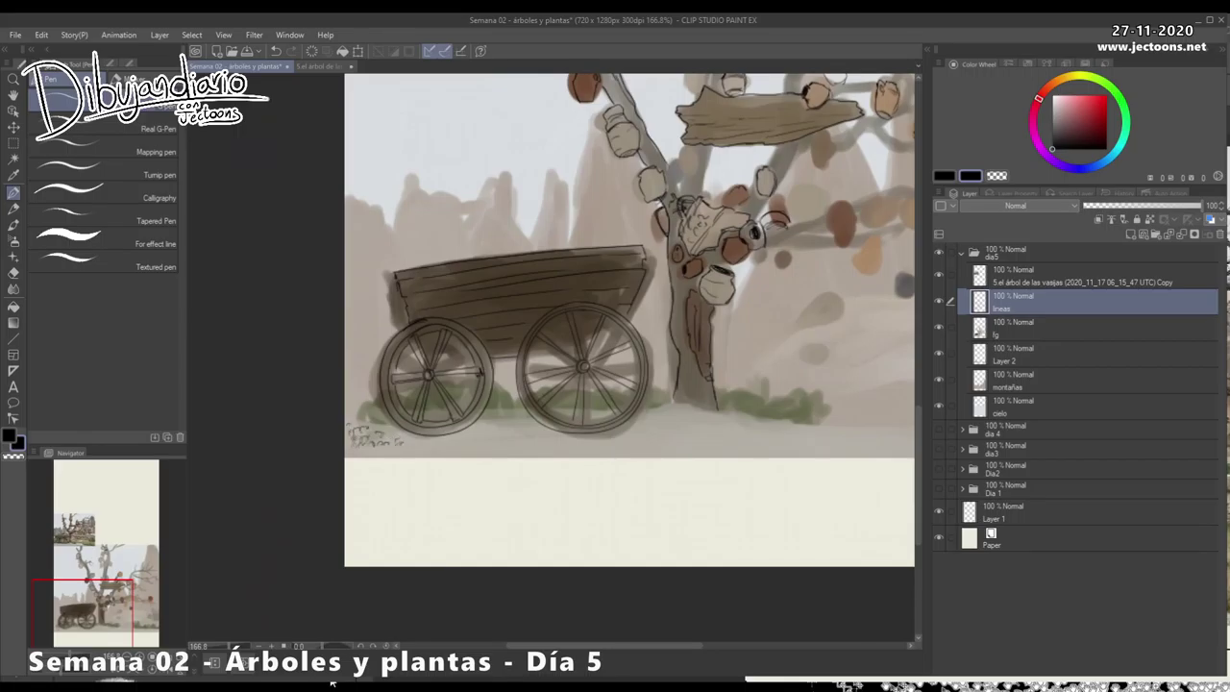
Ink grass blades around and between the cart's wheels
{"action": "left_click_drag", "start_coordinate": [497, 406], "coordinate": [496, 386]}
{"action": "left_click_drag", "start_coordinate": [504, 408], "coordinate": [505, 390]}
{"action": "left_click_drag", "start_coordinate": [686, 367], "coordinate": [623, 342]}
{"action": "mouse_move", "coordinate": [615, 197]}
{"action": "left_mouse_down"}
{"action": "mouse_move", "coordinate": [624, 517]}
{"action": "mouse_move", "coordinate": [631, 259]}
{"action": "left_mouse_up"}
{"action": "mouse_move", "coordinate": [636, 440]}
{"action": "left_mouse_down"}
{"action": "mouse_move", "coordinate": [678, 450]}
{"action": "mouse_move", "coordinate": [609, 447]}
{"action": "left_mouse_up"}
Ink the grass beside the trunk, pebbles at its foot, and the ground line out to the right edge
{"action": "left_click_drag", "start_coordinate": [609, 446], "coordinate": [599, 447]}
{"action": "left_click_drag", "start_coordinate": [475, 444], "coordinate": [438, 450]}
{"action": "left_click_drag", "start_coordinate": [615, 365], "coordinate": [548, 372]}
{"action": "left_click_drag", "start_coordinate": [610, 454], "coordinate": [687, 468]}
{"action": "left_click_drag", "start_coordinate": [673, 404], "coordinate": [535, 374]}
{"action": "left_click_drag", "start_coordinate": [542, 438], "coordinate": [861, 453]}
{"action": "mouse_move", "coordinate": [417, 435]}
{"action": "left_mouse_down"}
{"action": "mouse_move", "coordinate": [426, 440]}
{"action": "mouse_move", "coordinate": [404, 438]}
{"action": "left_mouse_up"}
{"action": "left_click_drag", "start_coordinate": [407, 435], "coordinate": [390, 442]}
{"action": "mouse_move", "coordinate": [471, 413]}
{"action": "left_mouse_down"}
{"action": "mouse_move", "coordinate": [506, 396]}
{"action": "mouse_move", "coordinate": [525, 414]}
{"action": "mouse_move", "coordinate": [557, 408]}
{"action": "left_mouse_up"}
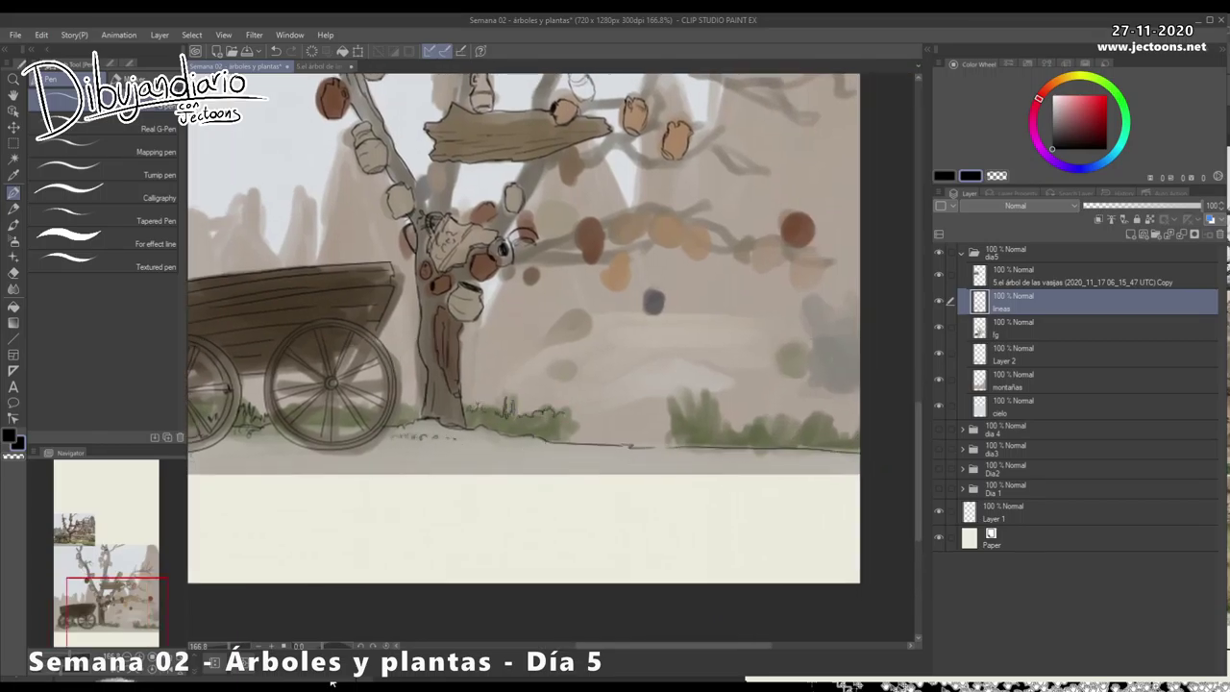
Draw the low background wall with its double top line, outline the dark pot on it, and mark the right-hand slope
{"action": "left_click_drag", "start_coordinate": [660, 385], "coordinate": [618, 384]}
{"action": "left_click_drag", "start_coordinate": [555, 313], "coordinate": [723, 321]}
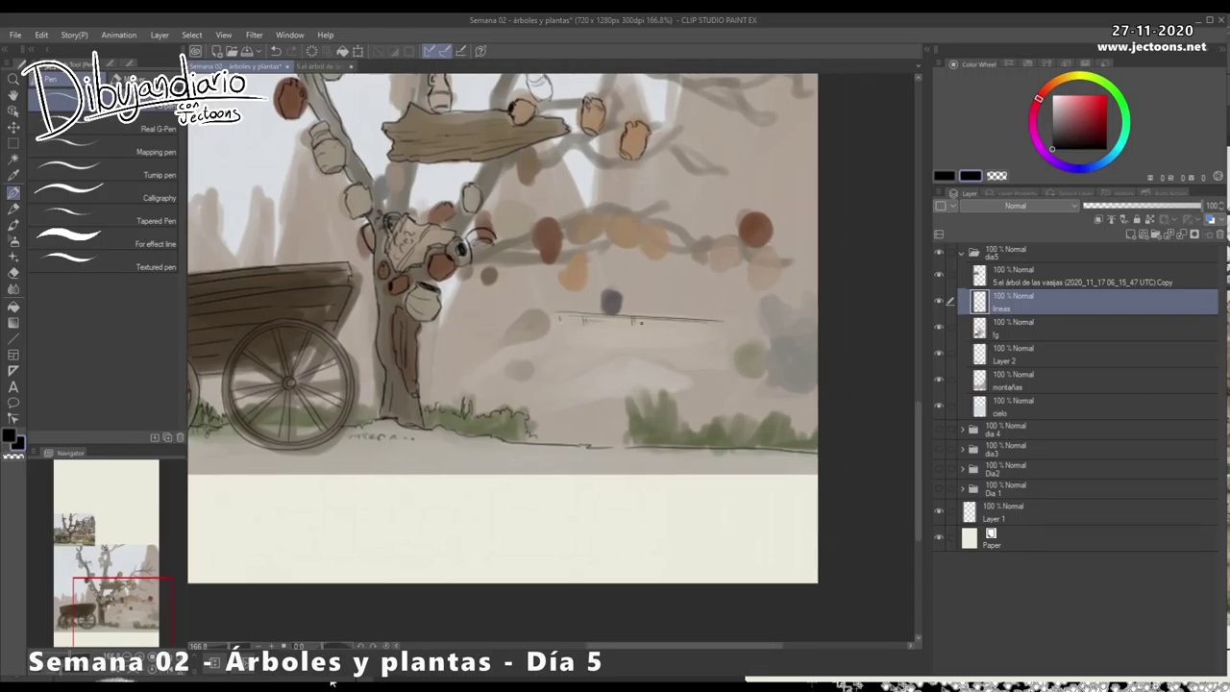
{"action": "left_click_drag", "start_coordinate": [601, 295], "coordinate": [605, 313]}
{"action": "mouse_move", "coordinate": [602, 292]}
{"action": "left_mouse_down"}
{"action": "mouse_move", "coordinate": [619, 290]}
{"action": "mouse_move", "coordinate": [617, 314]}
{"action": "left_mouse_up"}
{"action": "mouse_move", "coordinate": [596, 290]}
{"action": "left_mouse_down"}
{"action": "mouse_move", "coordinate": [617, 288]}
{"action": "mouse_move", "coordinate": [600, 313]}
{"action": "left_mouse_up"}
{"action": "left_click_drag", "start_coordinate": [618, 300], "coordinate": [617, 316]}
{"action": "left_click_drag", "start_coordinate": [718, 290], "coordinate": [730, 302]}
{"action": "left_click_drag", "start_coordinate": [708, 286], "coordinate": [719, 296]}
Sketch the slanted bank, loose stones and small pointed mound below the background wall
{"action": "mouse_move", "coordinate": [634, 317]}
{"action": "left_mouse_down"}
{"action": "mouse_move", "coordinate": [517, 313]}
{"action": "mouse_move", "coordinate": [460, 340]}
{"action": "left_mouse_up"}
{"action": "left_click_drag", "start_coordinate": [546, 329], "coordinate": [575, 326]}
{"action": "left_click_drag", "start_coordinate": [470, 350], "coordinate": [487, 351]}
{"action": "left_click_drag", "start_coordinate": [585, 341], "coordinate": [519, 366]}
{"action": "left_click_drag", "start_coordinate": [537, 365], "coordinate": [649, 366]}
{"action": "left_click_drag", "start_coordinate": [468, 356], "coordinate": [479, 359]}
{"action": "left_click_drag", "start_coordinate": [582, 342], "coordinate": [648, 362]}
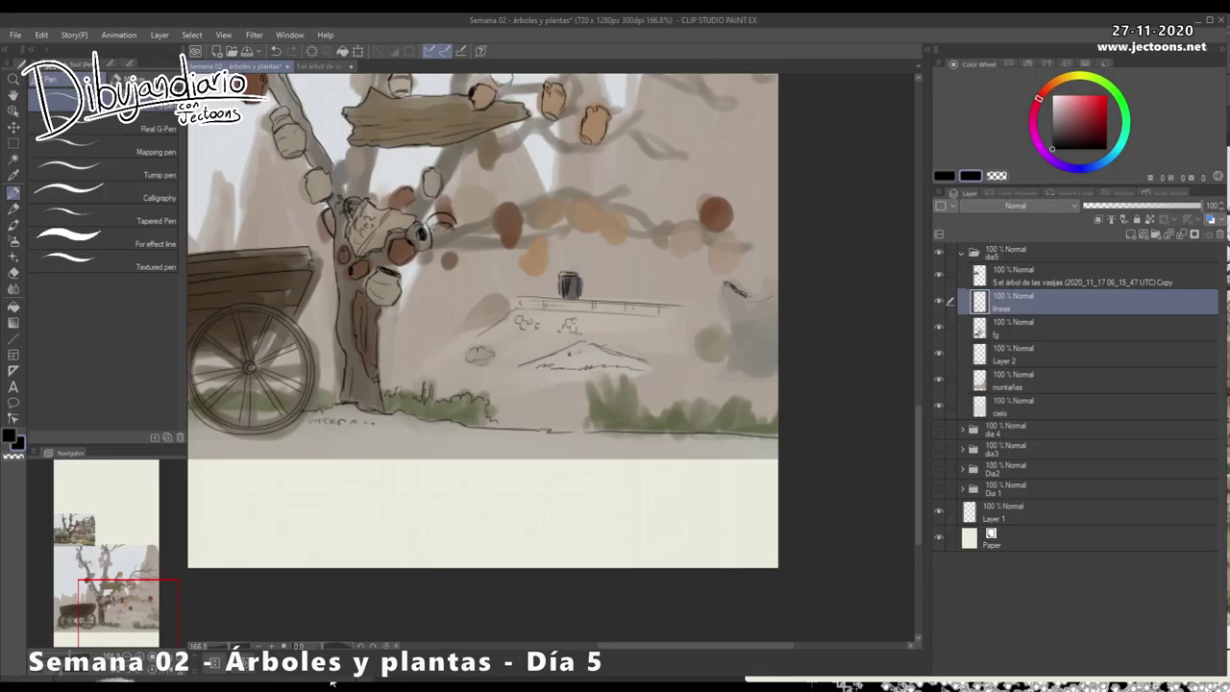
{"action": "left_click_drag", "start_coordinate": [501, 334], "coordinate": [523, 336]}
{"action": "left_click_drag", "start_coordinate": [580, 350], "coordinate": [541, 344]}
{"action": "left_click_drag", "start_coordinate": [553, 346], "coordinate": [491, 344]}
{"action": "mouse_move", "coordinate": [461, 125]}
{"action": "left_mouse_down"}
{"action": "mouse_move", "coordinate": [688, 618]}
{"action": "mouse_move", "coordinate": [639, 316]}
{"action": "mouse_move", "coordinate": [566, 138]}
{"action": "left_mouse_up"}
{"action": "key", "text": "ctrl+z"}
{"action": "key", "text": "ctrl+z"}
{"action": "key", "text": "ctrl+z"}
Outline the tall, spiky blades of the right-hand grass clump from its left end to the painting's edge
{"action": "mouse_move", "coordinate": [697, 395]}
{"action": "left_mouse_down"}
{"action": "mouse_move", "coordinate": [557, 344]}
{"action": "mouse_move", "coordinate": [554, 378]}
{"action": "left_mouse_up"}
{"action": "left_click_drag", "start_coordinate": [557, 346], "coordinate": [569, 369]}
{"action": "left_click_drag", "start_coordinate": [567, 332], "coordinate": [582, 373]}
{"action": "mouse_move", "coordinate": [582, 335]}
{"action": "left_mouse_down"}
{"action": "mouse_move", "coordinate": [588, 358]}
{"action": "mouse_move", "coordinate": [623, 381]}
{"action": "left_mouse_up"}
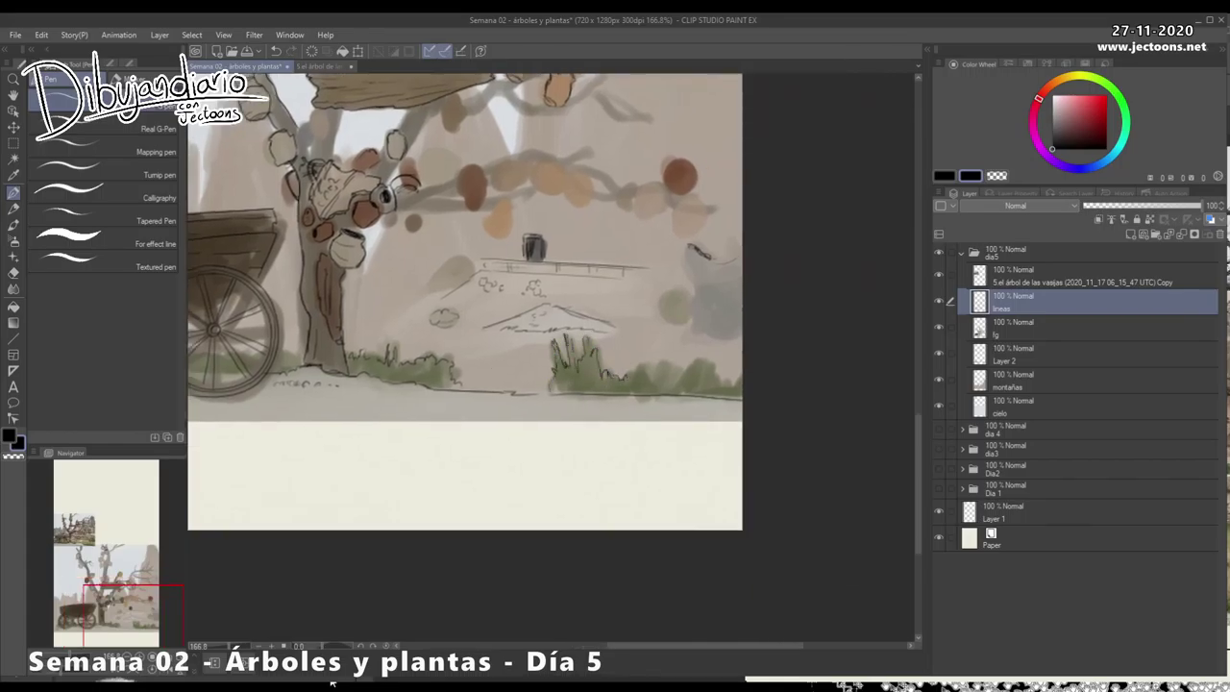
{"action": "left_click", "coordinate": [333, 682]}
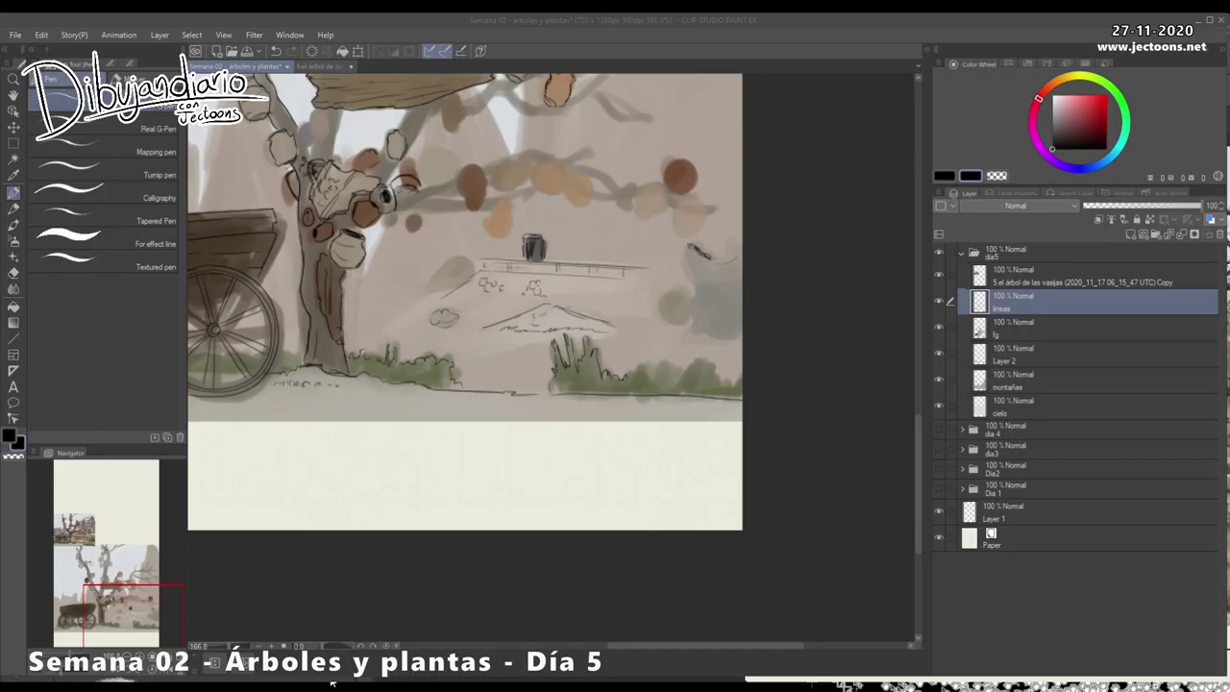
{"action": "left_click", "coordinate": [426, 305]}
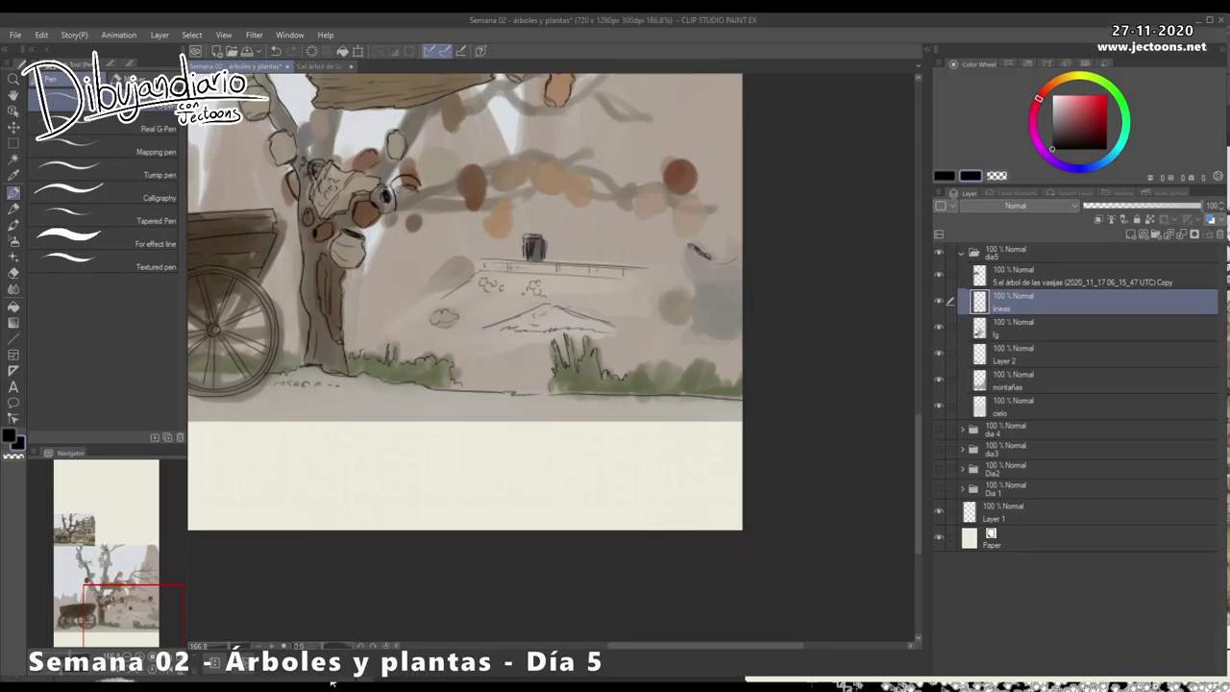
{"action": "left_click_drag", "start_coordinate": [632, 365], "coordinate": [638, 380]}
{"action": "left_click_drag", "start_coordinate": [636, 370], "coordinate": [647, 379]}
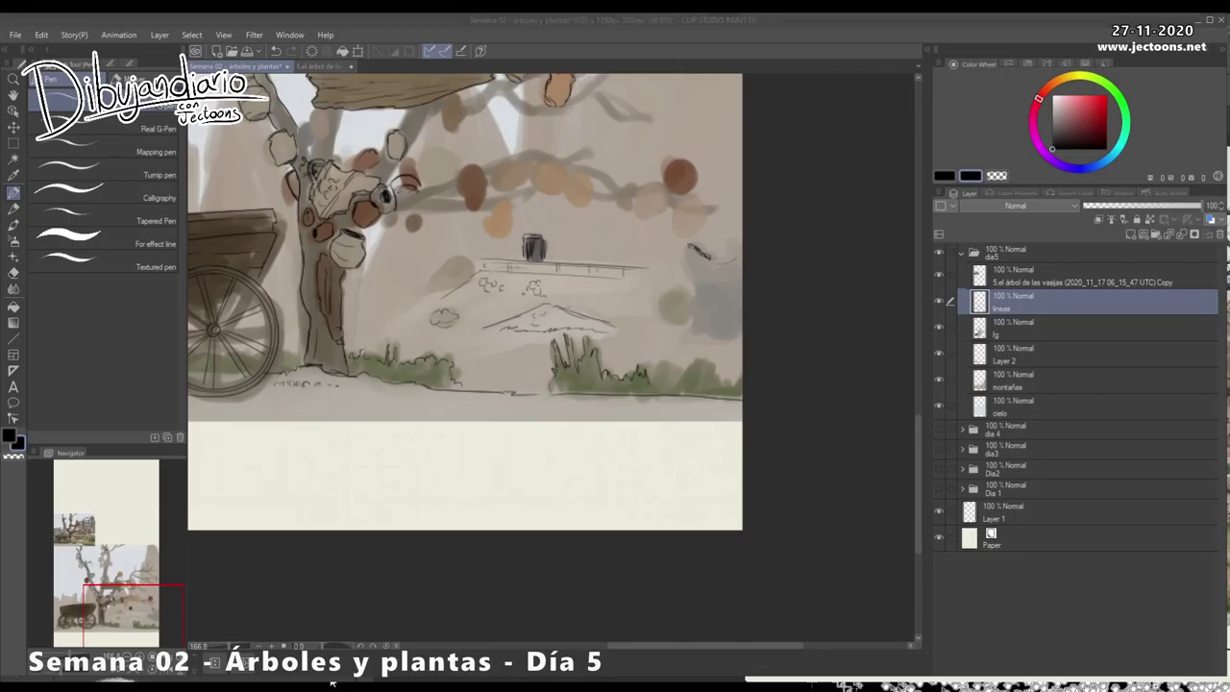
{"action": "mouse_move", "coordinate": [657, 363]}
{"action": "left_mouse_down"}
{"action": "mouse_move", "coordinate": [673, 381]}
{"action": "mouse_move", "coordinate": [706, 371]}
{"action": "mouse_move", "coordinate": [728, 389]}
{"action": "left_mouse_up"}
{"action": "left_click_drag", "start_coordinate": [727, 378], "coordinate": [736, 387]}
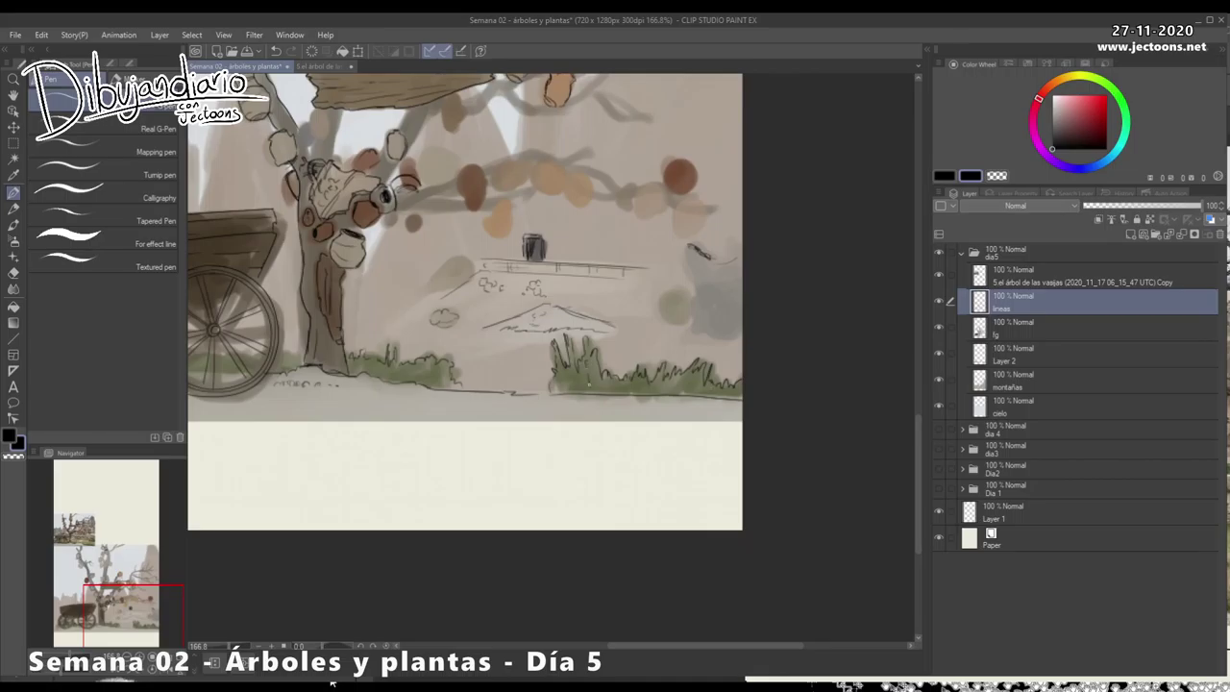
Fill the right-hand grass clump with shorter inner blades in black
{"action": "left_click_drag", "start_coordinate": [565, 370], "coordinate": [563, 384]}
{"action": "mouse_move", "coordinate": [557, 354]}
{"action": "left_mouse_down"}
{"action": "mouse_move", "coordinate": [559, 386]}
{"action": "mouse_move", "coordinate": [592, 376]}
{"action": "mouse_move", "coordinate": [619, 391]}
{"action": "mouse_move", "coordinate": [684, 387]}
{"action": "left_mouse_up"}
{"action": "left_click_drag", "start_coordinate": [682, 370], "coordinate": [720, 398]}
{"action": "left_click_drag", "start_coordinate": [726, 388], "coordinate": [734, 398]}
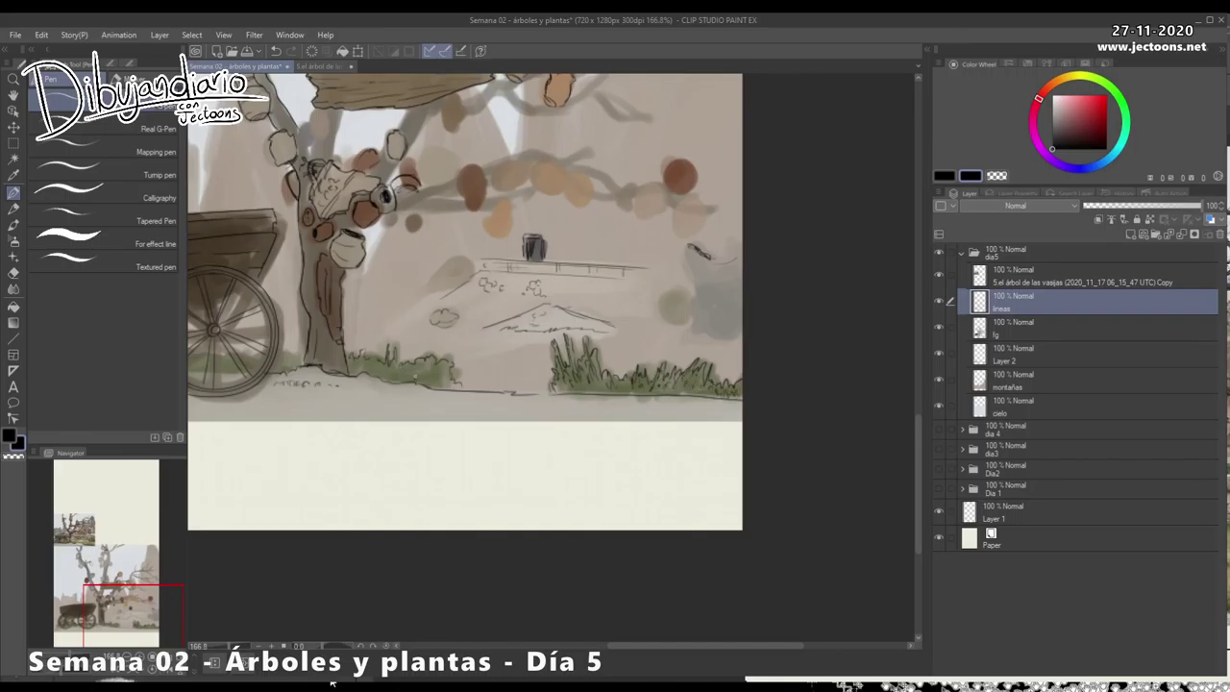
Add denser black blades to the grass beside the trunk and behind the cart's wheels
{"action": "left_click_drag", "start_coordinate": [384, 365], "coordinate": [559, 364]}
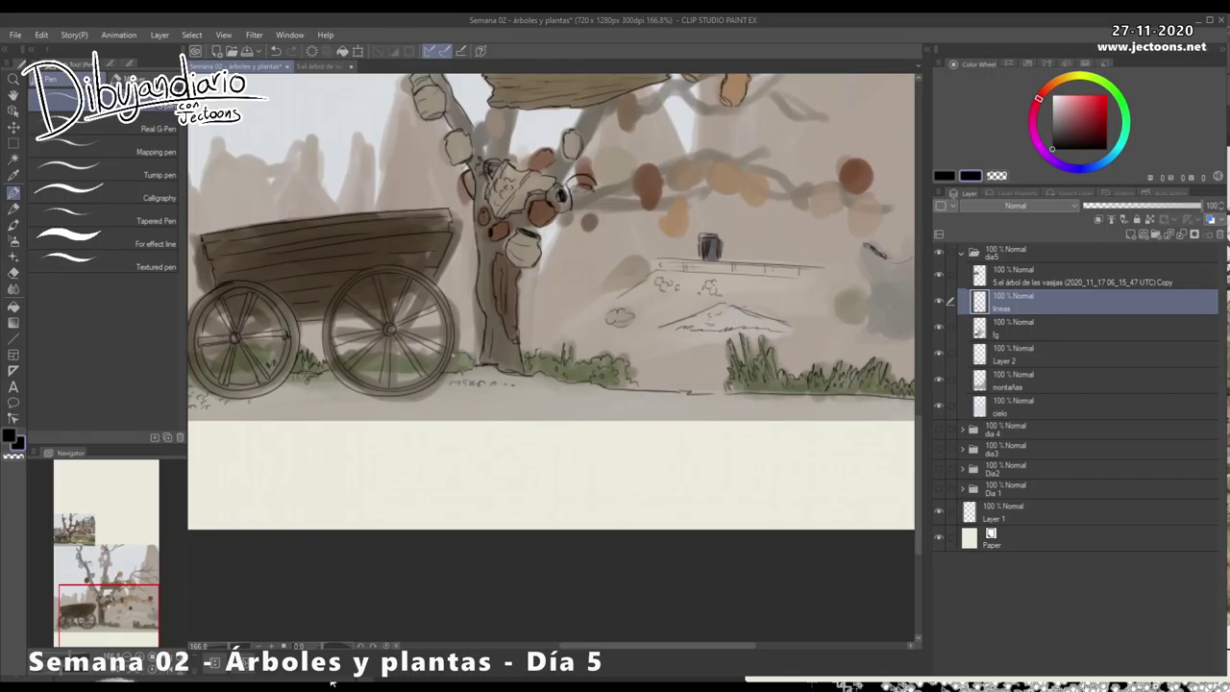
{"action": "left_click_drag", "start_coordinate": [393, 340], "coordinate": [393, 384]}
{"action": "mouse_move", "coordinate": [386, 336]}
{"action": "left_mouse_down"}
{"action": "mouse_move", "coordinate": [352, 371]}
{"action": "mouse_move", "coordinate": [337, 349]}
{"action": "left_mouse_up"}
{"action": "left_click_drag", "start_coordinate": [356, 298], "coordinate": [383, 323]}
Ink the two small pots in the trunk's fork and add bark lines to the trunk
{"action": "left_click_drag", "start_coordinate": [538, 326], "coordinate": [570, 337]}
{"action": "left_click_drag", "start_coordinate": [461, 403], "coordinate": [476, 410]}
{"action": "left_click_drag", "start_coordinate": [530, 343], "coordinate": [535, 375]}
{"action": "left_click_drag", "start_coordinate": [544, 347], "coordinate": [545, 382]}
{"action": "left_click_drag", "start_coordinate": [710, 352], "coordinate": [715, 421]}
Outline the pot beside the jug on the plank, and the tall pot and its right neighbour on the central branch
{"action": "scroll", "coordinate": [548, 376], "scroll_direction": "up", "scroll_amount": 3}
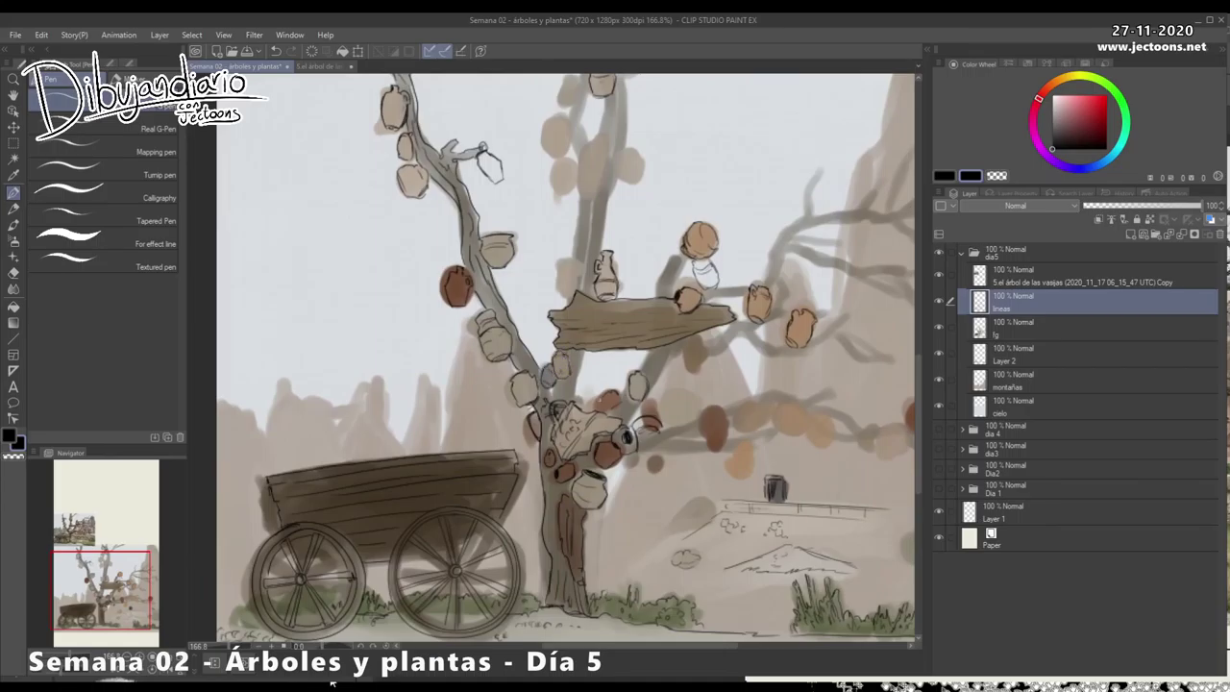
{"action": "scroll", "coordinate": [557, 384], "scroll_direction": "up", "scroll_amount": 2}
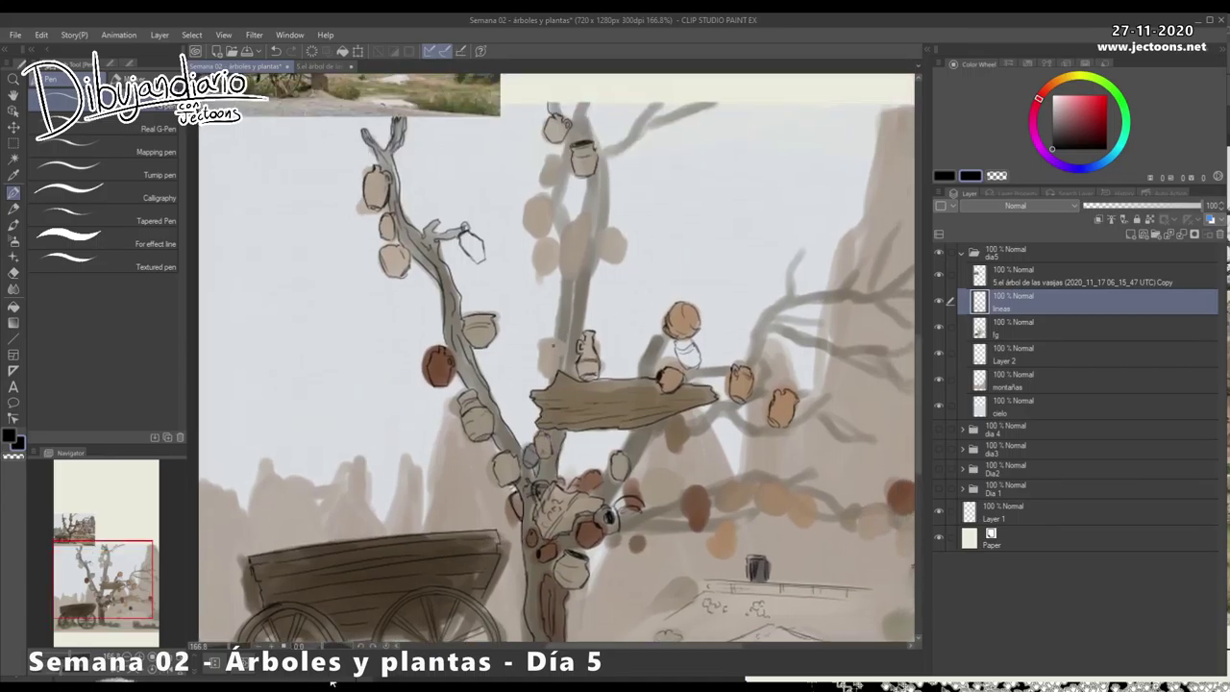
{"action": "scroll", "coordinate": [558, 385], "scroll_direction": "up", "scroll_amount": 2}
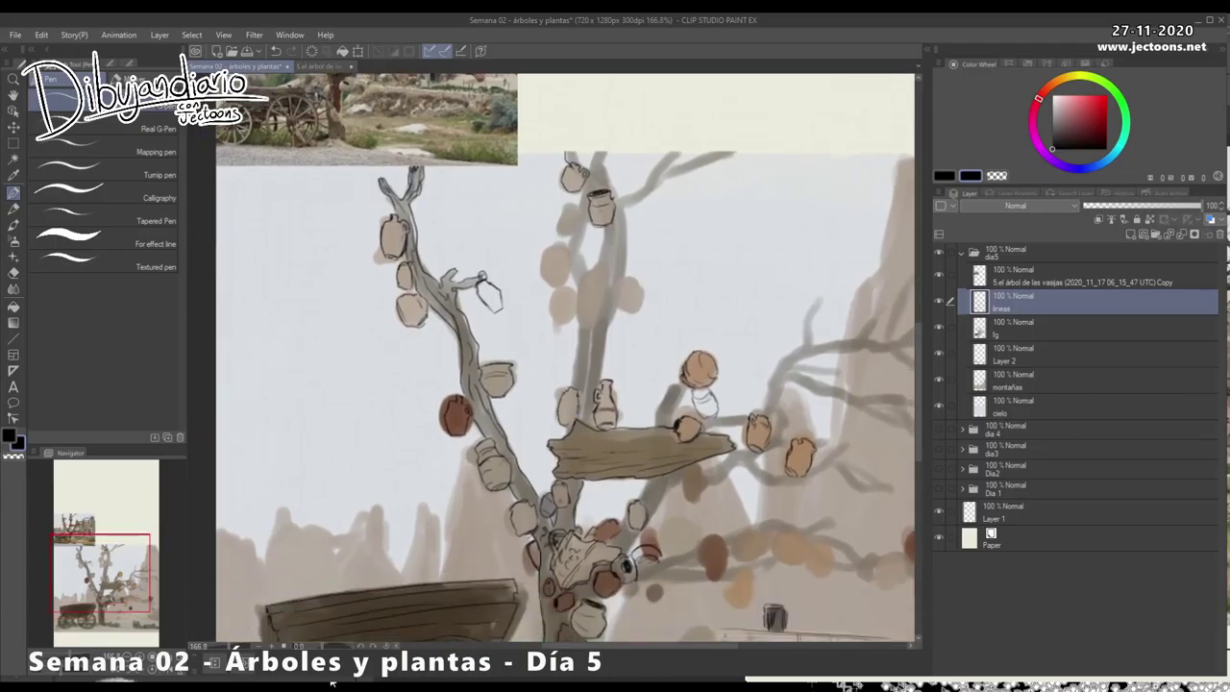
{"action": "left_click_drag", "start_coordinate": [582, 308], "coordinate": [576, 442]}
{"action": "mouse_move", "coordinate": [602, 399]}
{"action": "left_mouse_down"}
{"action": "mouse_move", "coordinate": [576, 448]}
{"action": "mouse_move", "coordinate": [596, 450]}
{"action": "left_mouse_up"}
{"action": "mouse_move", "coordinate": [602, 402]}
{"action": "left_mouse_down"}
{"action": "mouse_move", "coordinate": [594, 450]}
{"action": "mouse_move", "coordinate": [606, 432]}
{"action": "left_mouse_up"}
{"action": "left_click_drag", "start_coordinate": [605, 419], "coordinate": [616, 416]}
{"action": "left_click_drag", "start_coordinate": [606, 420], "coordinate": [616, 448]}
{"action": "left_click_drag", "start_coordinate": [617, 414], "coordinate": [630, 448]}
{"action": "left_click_drag", "start_coordinate": [610, 426], "coordinate": [625, 430]}
{"action": "mouse_move", "coordinate": [608, 424]}
{"action": "left_mouse_down"}
{"action": "mouse_move", "coordinate": [626, 436]}
{"action": "mouse_move", "coordinate": [593, 420]}
{"action": "left_mouse_up"}
{"action": "left_click_drag", "start_coordinate": [577, 423], "coordinate": [583, 430]}
Outline the pots on the central branch's left side and fill the lowest one's mouth with black
{"action": "mouse_move", "coordinate": [553, 391]}
{"action": "left_mouse_down"}
{"action": "mouse_move", "coordinate": [564, 393]}
{"action": "mouse_move", "coordinate": [545, 403]}
{"action": "left_mouse_up"}
{"action": "mouse_move", "coordinate": [557, 427]}
{"action": "left_mouse_down"}
{"action": "mouse_move", "coordinate": [565, 442]}
{"action": "mouse_move", "coordinate": [544, 455]}
{"action": "mouse_move", "coordinate": [561, 464]}
{"action": "left_mouse_up"}
{"action": "mouse_move", "coordinate": [570, 445]}
{"action": "left_mouse_down"}
{"action": "mouse_move", "coordinate": [556, 463]}
{"action": "mouse_move", "coordinate": [569, 458]}
{"action": "left_mouse_up"}
{"action": "left_click_drag", "start_coordinate": [552, 401], "coordinate": [543, 425]}
{"action": "mouse_move", "coordinate": [544, 415]}
{"action": "left_mouse_down"}
{"action": "mouse_move", "coordinate": [549, 433]}
{"action": "mouse_move", "coordinate": [559, 429]}
{"action": "left_mouse_up"}
{"action": "mouse_move", "coordinate": [558, 391]}
{"action": "left_mouse_down"}
{"action": "mouse_move", "coordinate": [568, 387]}
{"action": "mouse_move", "coordinate": [561, 405]}
{"action": "mouse_move", "coordinate": [581, 424]}
{"action": "mouse_move", "coordinate": [581, 407]}
{"action": "mouse_move", "coordinate": [521, 343]}
{"action": "mouse_move", "coordinate": [511, 293]}
{"action": "mouse_move", "coordinate": [478, 301]}
{"action": "mouse_move", "coordinate": [486, 177]}
{"action": "mouse_move", "coordinate": [500, 169]}
{"action": "left_mouse_up"}
Ink the pot hanging under the plank and the pots where the lower right branch begins
{"action": "mouse_move", "coordinate": [581, 455]}
{"action": "left_mouse_down"}
{"action": "mouse_move", "coordinate": [604, 480]}
{"action": "mouse_move", "coordinate": [603, 455]}
{"action": "left_mouse_up"}
{"action": "mouse_move", "coordinate": [588, 452]}
{"action": "left_mouse_down"}
{"action": "mouse_move", "coordinate": [571, 469]}
{"action": "mouse_move", "coordinate": [588, 487]}
{"action": "left_mouse_up"}
{"action": "mouse_move", "coordinate": [589, 389]}
{"action": "left_mouse_down"}
{"action": "mouse_move", "coordinate": [625, 546]}
{"action": "mouse_move", "coordinate": [613, 449]}
{"action": "mouse_move", "coordinate": [629, 480]}
{"action": "left_mouse_up"}
{"action": "mouse_move", "coordinate": [611, 423]}
{"action": "left_mouse_down"}
{"action": "mouse_move", "coordinate": [625, 514]}
{"action": "mouse_move", "coordinate": [630, 369]}
{"action": "left_mouse_up"}
{"action": "left_click_drag", "start_coordinate": [619, 453], "coordinate": [609, 465]}
{"action": "left_click_drag", "start_coordinate": [607, 385], "coordinate": [612, 489]}
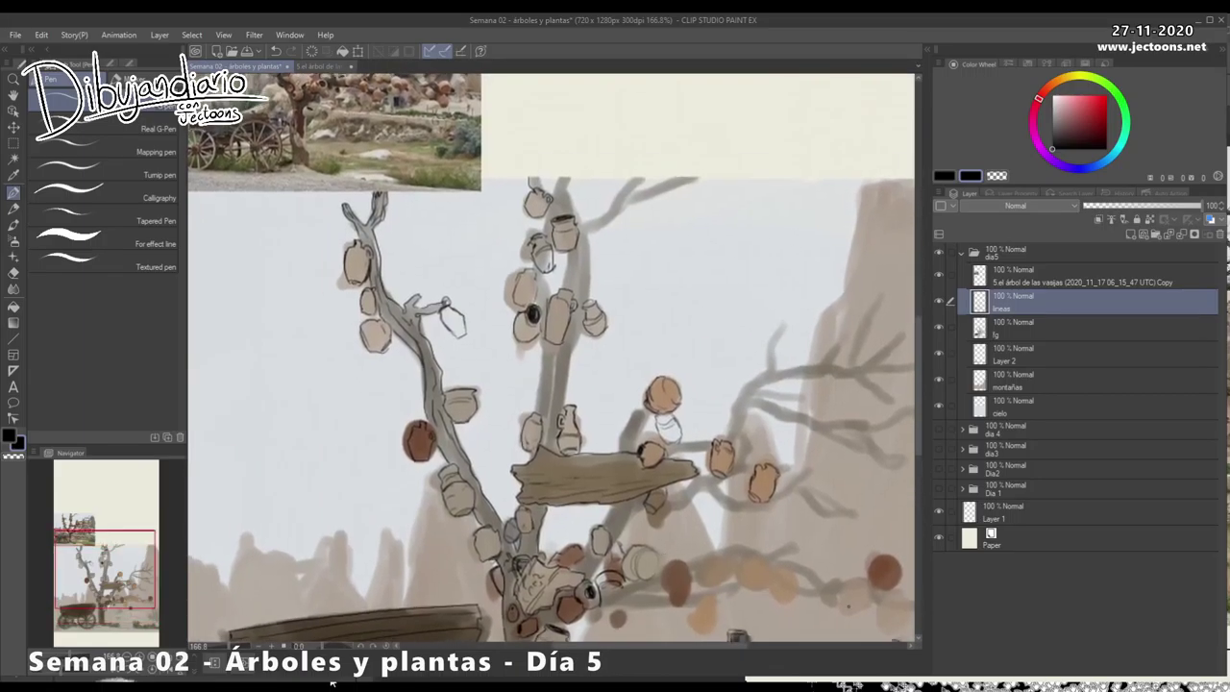
Outline the brown and orange pots along the lower right branch and ink the branch between them
{"action": "mouse_move", "coordinate": [894, 567]}
{"action": "left_mouse_down"}
{"action": "mouse_move", "coordinate": [900, 584]}
{"action": "mouse_move", "coordinate": [869, 572]}
{"action": "mouse_move", "coordinate": [877, 588]}
{"action": "mouse_move", "coordinate": [850, 613]}
{"action": "mouse_move", "coordinate": [871, 580]}
{"action": "mouse_move", "coordinate": [853, 611]}
{"action": "mouse_move", "coordinate": [910, 608]}
{"action": "mouse_move", "coordinate": [892, 628]}
{"action": "mouse_move", "coordinate": [909, 606]}
{"action": "left_mouse_up"}
{"action": "mouse_move", "coordinate": [841, 589]}
{"action": "left_mouse_down"}
{"action": "mouse_move", "coordinate": [832, 607]}
{"action": "mouse_move", "coordinate": [826, 583]}
{"action": "mouse_move", "coordinate": [841, 584]}
{"action": "mouse_move", "coordinate": [738, 569]}
{"action": "mouse_move", "coordinate": [762, 595]}
{"action": "left_mouse_up"}
{"action": "mouse_move", "coordinate": [771, 579]}
{"action": "left_mouse_down"}
{"action": "mouse_move", "coordinate": [761, 596]}
{"action": "mouse_move", "coordinate": [795, 595]}
{"action": "mouse_move", "coordinate": [771, 601]}
{"action": "left_mouse_up"}
{"action": "left_click_drag", "start_coordinate": [725, 565], "coordinate": [704, 581]}
{"action": "mouse_move", "coordinate": [706, 581]}
{"action": "left_mouse_down"}
{"action": "mouse_move", "coordinate": [729, 584]}
{"action": "mouse_move", "coordinate": [706, 558]}
{"action": "mouse_move", "coordinate": [797, 548]}
{"action": "mouse_move", "coordinate": [713, 558]}
{"action": "left_mouse_up"}
{"action": "mouse_move", "coordinate": [786, 570]}
{"action": "left_mouse_down"}
{"action": "mouse_move", "coordinate": [828, 595]}
{"action": "mouse_move", "coordinate": [701, 491]}
{"action": "mouse_move", "coordinate": [714, 491]}
{"action": "left_mouse_up"}
{"action": "mouse_move", "coordinate": [747, 495]}
{"action": "left_mouse_down"}
{"action": "mouse_move", "coordinate": [760, 506]}
{"action": "mouse_move", "coordinate": [714, 491]}
{"action": "left_mouse_up"}
{"action": "left_click_drag", "start_coordinate": [770, 503], "coordinate": [791, 510]}
Ink the edges of the diagonal limb below the plank and finish the lower right branch's lines
{"action": "mouse_move", "coordinate": [503, 483]}
{"action": "left_mouse_down"}
{"action": "mouse_move", "coordinate": [615, 609]}
{"action": "mouse_move", "coordinate": [640, 466]}
{"action": "mouse_move", "coordinate": [519, 466]}
{"action": "left_mouse_up"}
{"action": "left_click_drag", "start_coordinate": [657, 481], "coordinate": [776, 481]}
{"action": "mouse_move", "coordinate": [657, 433]}
{"action": "left_mouse_down"}
{"action": "mouse_move", "coordinate": [684, 481]}
{"action": "mouse_move", "coordinate": [673, 511]}
{"action": "mouse_move", "coordinate": [679, 490]}
{"action": "mouse_move", "coordinate": [696, 535]}
{"action": "mouse_move", "coordinate": [712, 515]}
{"action": "left_mouse_up"}
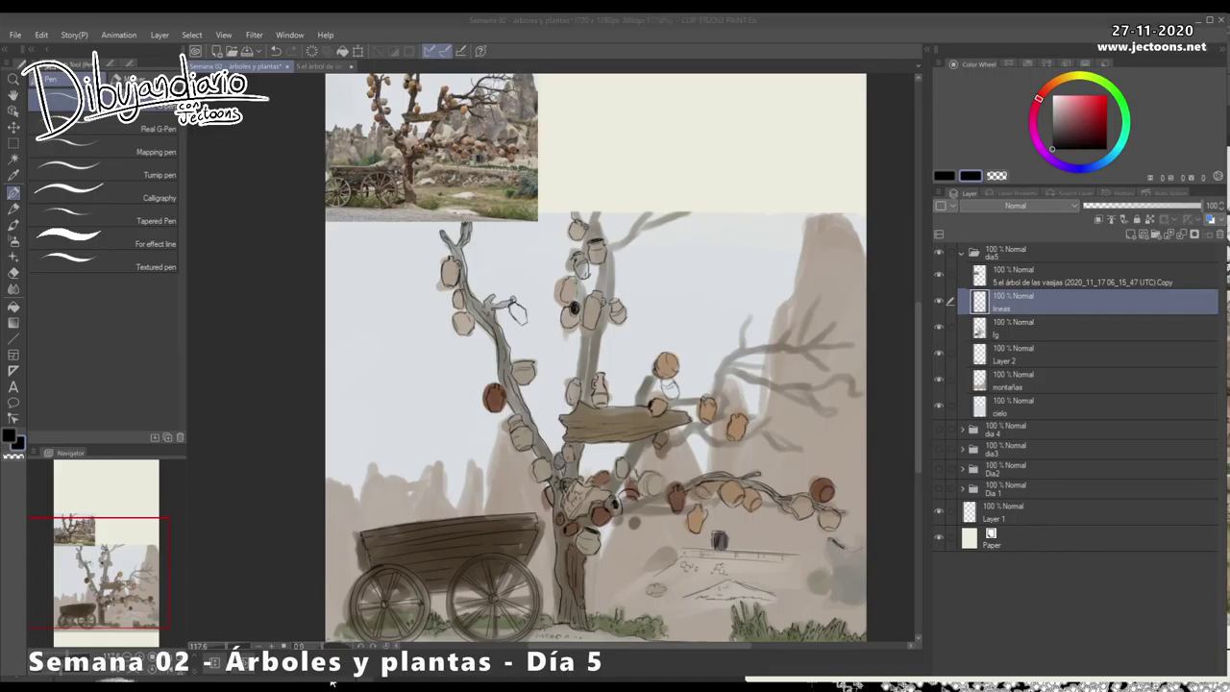
{"action": "left_click", "coordinate": [724, 507]}
{"action": "left_click", "coordinate": [635, 520]}
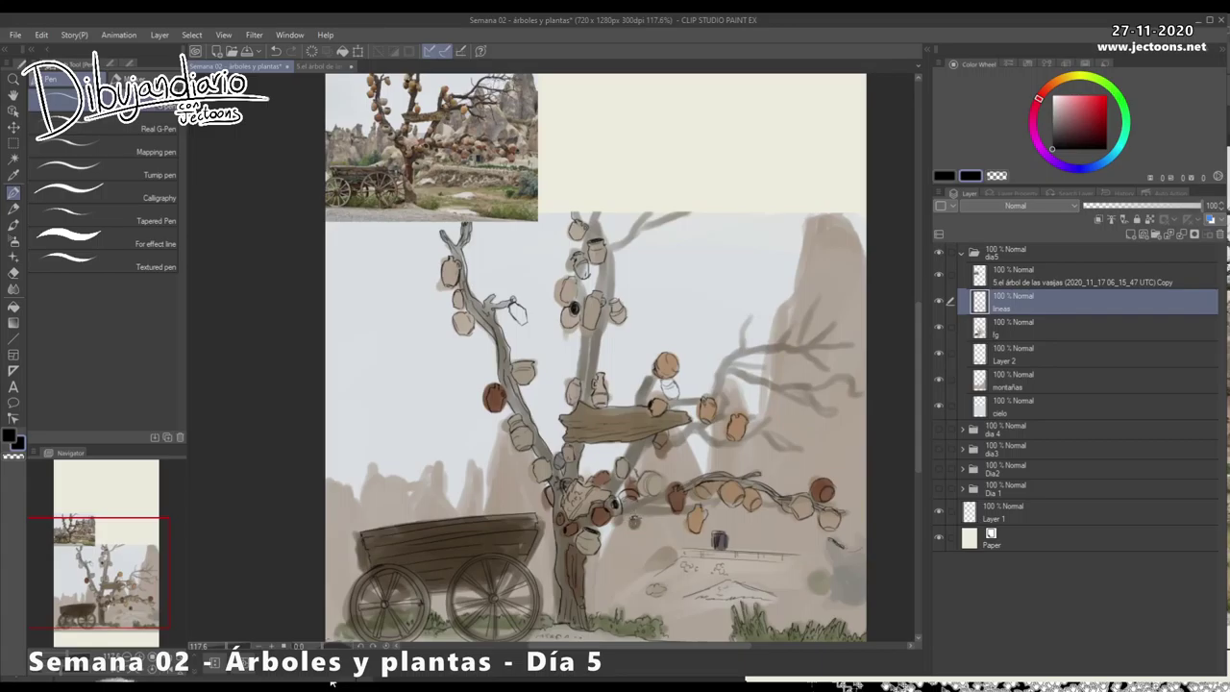
Ink the central branch's edges and bark, plus the bare twigs forking from its top toward the right
{"action": "mouse_move", "coordinate": [633, 518]}
{"action": "left_mouse_down"}
{"action": "mouse_move", "coordinate": [620, 524]}
{"action": "mouse_move", "coordinate": [668, 497]}
{"action": "mouse_move", "coordinate": [648, 495]}
{"action": "mouse_move", "coordinate": [660, 473]}
{"action": "mouse_move", "coordinate": [623, 458]}
{"action": "mouse_move", "coordinate": [642, 386]}
{"action": "mouse_move", "coordinate": [636, 401]}
{"action": "left_mouse_up"}
{"action": "left_click_drag", "start_coordinate": [648, 387], "coordinate": [634, 453]}
{"action": "left_click_drag", "start_coordinate": [607, 310], "coordinate": [607, 347]}
{"action": "left_click_drag", "start_coordinate": [596, 330], "coordinate": [597, 351]}
{"action": "mouse_move", "coordinate": [606, 335]}
{"action": "left_mouse_down"}
{"action": "mouse_move", "coordinate": [590, 437]}
{"action": "mouse_move", "coordinate": [573, 437]}
{"action": "left_mouse_up"}
{"action": "left_click_drag", "start_coordinate": [580, 384], "coordinate": [582, 402]}
{"action": "mouse_move", "coordinate": [578, 336]}
{"action": "left_mouse_down"}
{"action": "mouse_move", "coordinate": [571, 330]}
{"action": "mouse_move", "coordinate": [583, 342]}
{"action": "mouse_move", "coordinate": [602, 331]}
{"action": "mouse_move", "coordinate": [597, 354]}
{"action": "mouse_move", "coordinate": [632, 356]}
{"action": "mouse_move", "coordinate": [654, 323]}
{"action": "mouse_move", "coordinate": [730, 356]}
{"action": "left_mouse_up"}
{"action": "mouse_move", "coordinate": [665, 335]}
{"action": "left_mouse_down"}
{"action": "mouse_move", "coordinate": [713, 346]}
{"action": "mouse_move", "coordinate": [637, 352]}
{"action": "mouse_move", "coordinate": [607, 371]}
{"action": "left_mouse_up"}
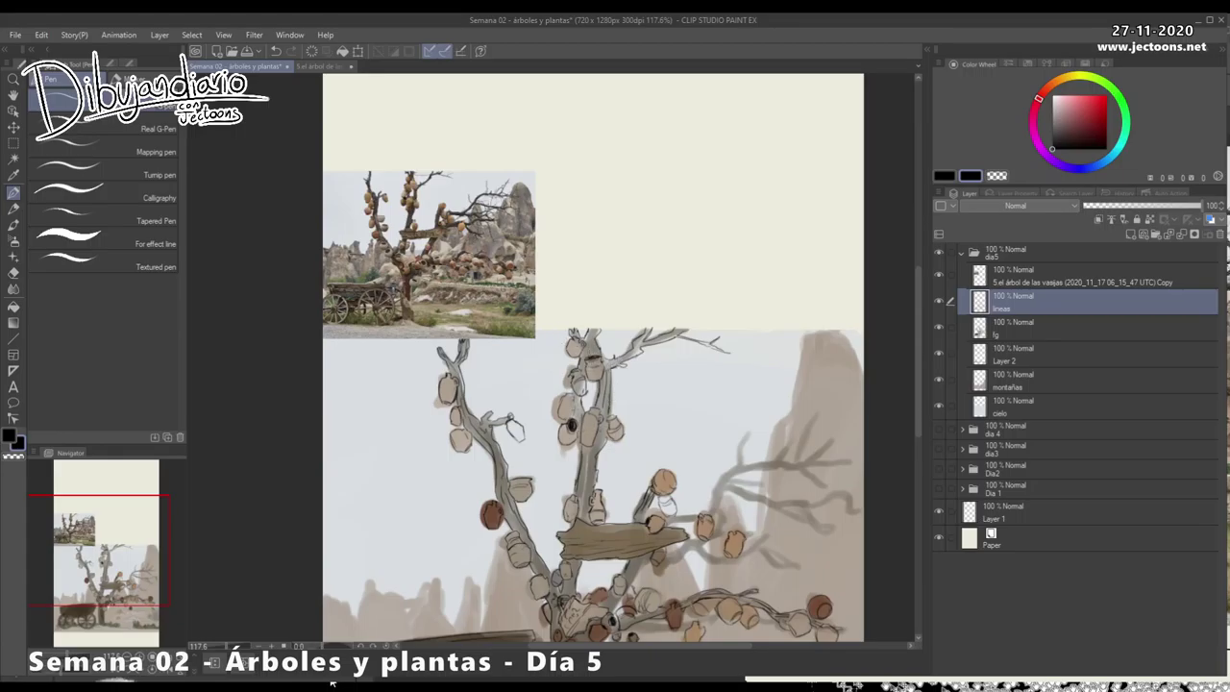
Ink the bare upper right branch with its forked twigs in front of the tall mountain
{"action": "left_click_drag", "start_coordinate": [615, 433], "coordinate": [554, 344]}
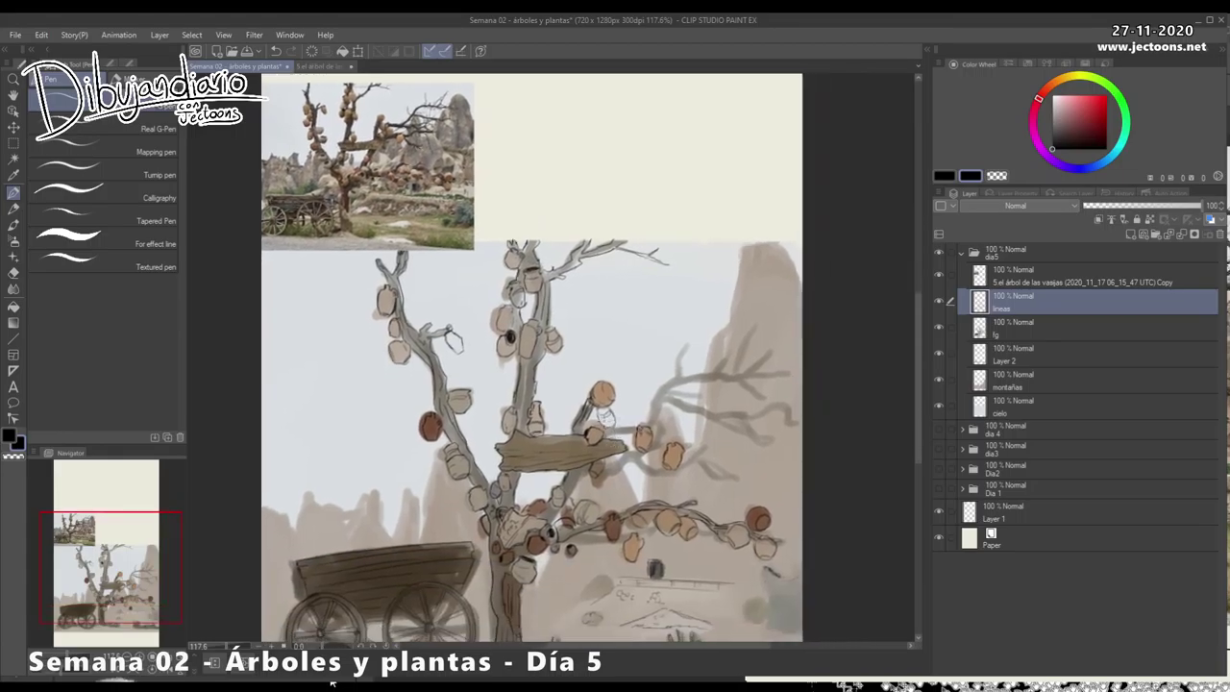
{"action": "left_click_drag", "start_coordinate": [652, 395], "coordinate": [657, 385]}
{"action": "mouse_move", "coordinate": [656, 374]}
{"action": "left_mouse_down"}
{"action": "mouse_move", "coordinate": [682, 345]}
{"action": "mouse_move", "coordinate": [681, 356]}
{"action": "mouse_move", "coordinate": [731, 369]}
{"action": "mouse_move", "coordinate": [759, 327]}
{"action": "left_mouse_up"}
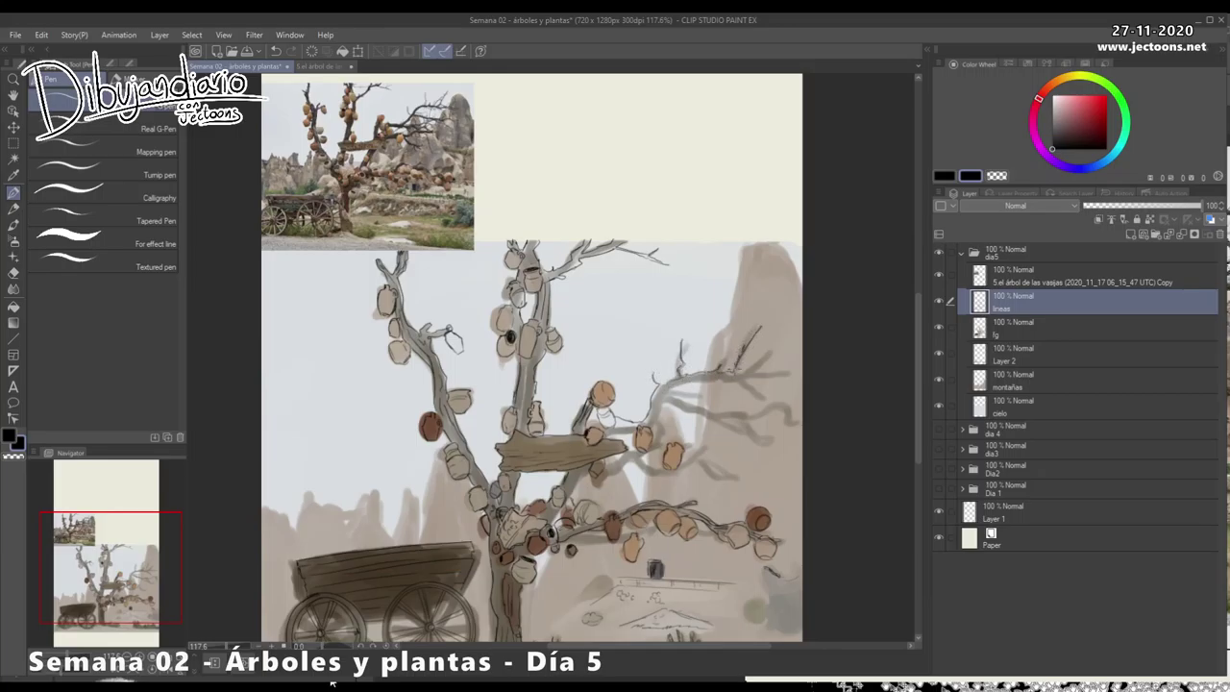
{"action": "mouse_move", "coordinate": [744, 373]}
{"action": "left_mouse_down"}
{"action": "mouse_move", "coordinate": [772, 342]}
{"action": "mouse_move", "coordinate": [781, 371]}
{"action": "left_mouse_up"}
{"action": "mouse_move", "coordinate": [673, 391]}
{"action": "left_mouse_down"}
{"action": "mouse_move", "coordinate": [723, 379]}
{"action": "mouse_move", "coordinate": [765, 396]}
{"action": "mouse_move", "coordinate": [723, 412]}
{"action": "left_mouse_up"}
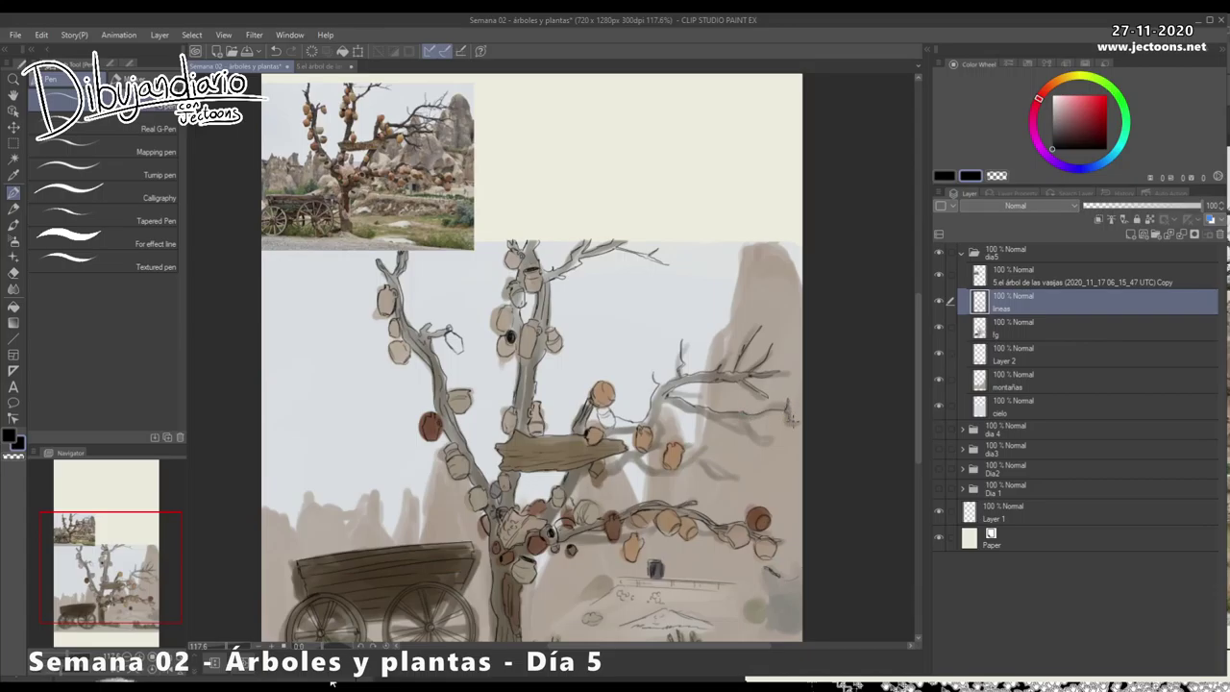
Outline the small pot at the right branch's fork and ink the drooping and lower twigs around it
{"action": "left_click_drag", "start_coordinate": [748, 419], "coordinate": [771, 437]}
{"action": "left_click_drag", "start_coordinate": [663, 412], "coordinate": [671, 431]}
{"action": "left_click_drag", "start_coordinate": [615, 425], "coordinate": [635, 428]}
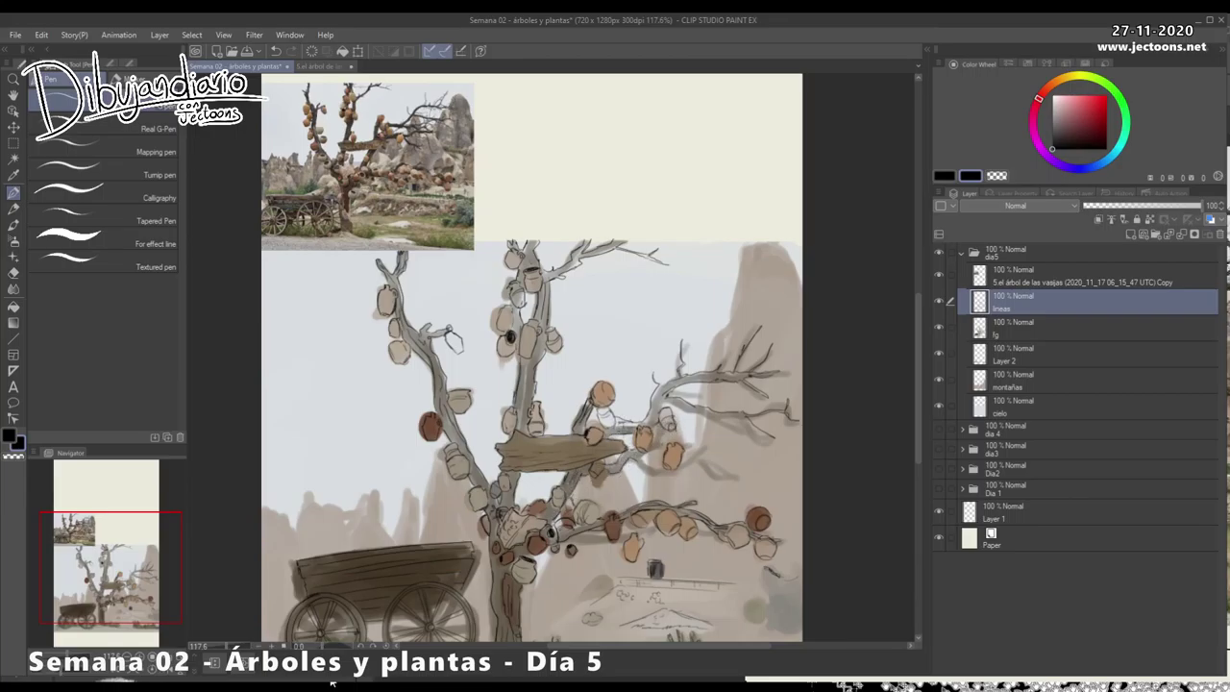
{"action": "mouse_move", "coordinate": [684, 466]}
{"action": "left_mouse_down"}
{"action": "mouse_move", "coordinate": [707, 445]}
{"action": "mouse_move", "coordinate": [696, 439]}
{"action": "mouse_move", "coordinate": [746, 450]}
{"action": "mouse_move", "coordinate": [723, 428]}
{"action": "left_mouse_up"}
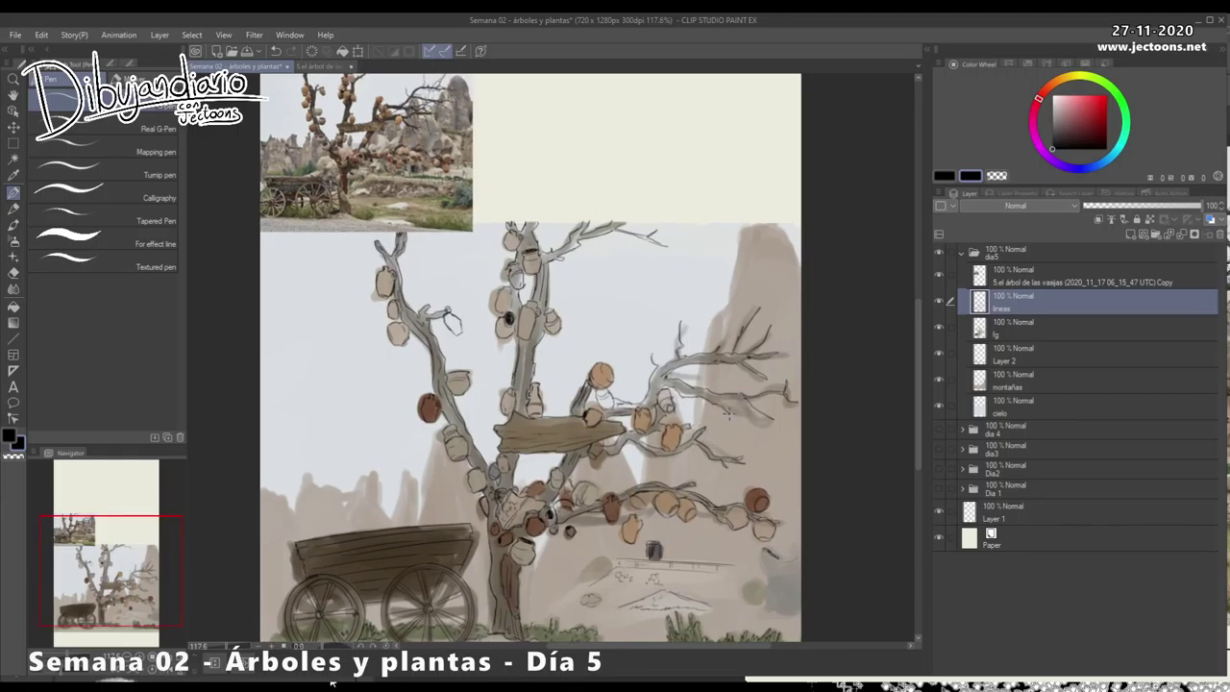
{"action": "mouse_move", "coordinate": [737, 401]}
{"action": "left_mouse_down"}
{"action": "mouse_move", "coordinate": [774, 422]}
{"action": "mouse_move", "coordinate": [781, 460]}
{"action": "left_mouse_up"}
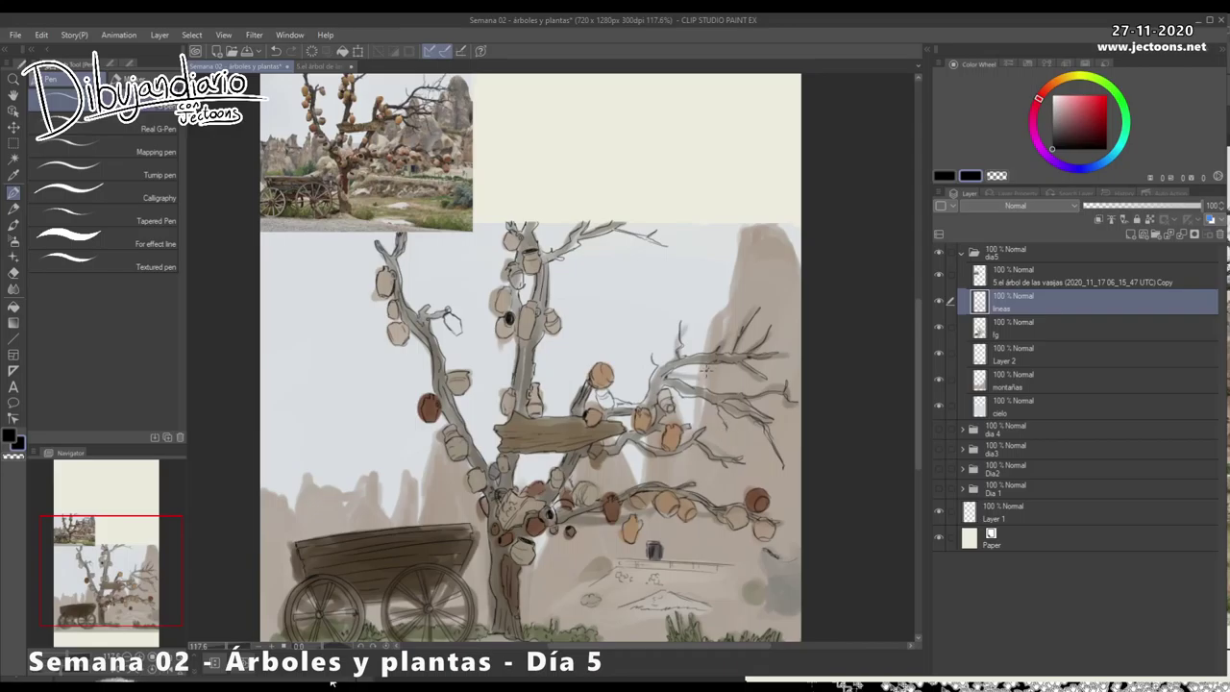
{"action": "left_click_drag", "start_coordinate": [734, 389], "coordinate": [730, 396]}
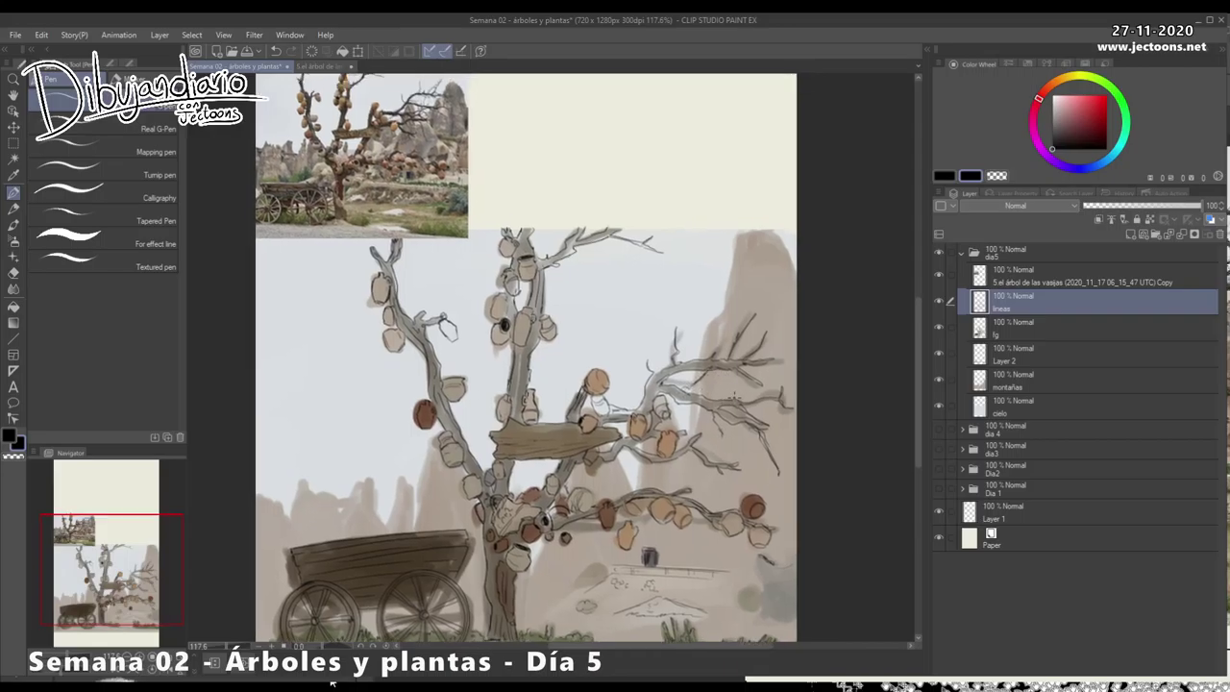
{"action": "left_click_drag", "start_coordinate": [749, 313], "coordinate": [742, 335]}
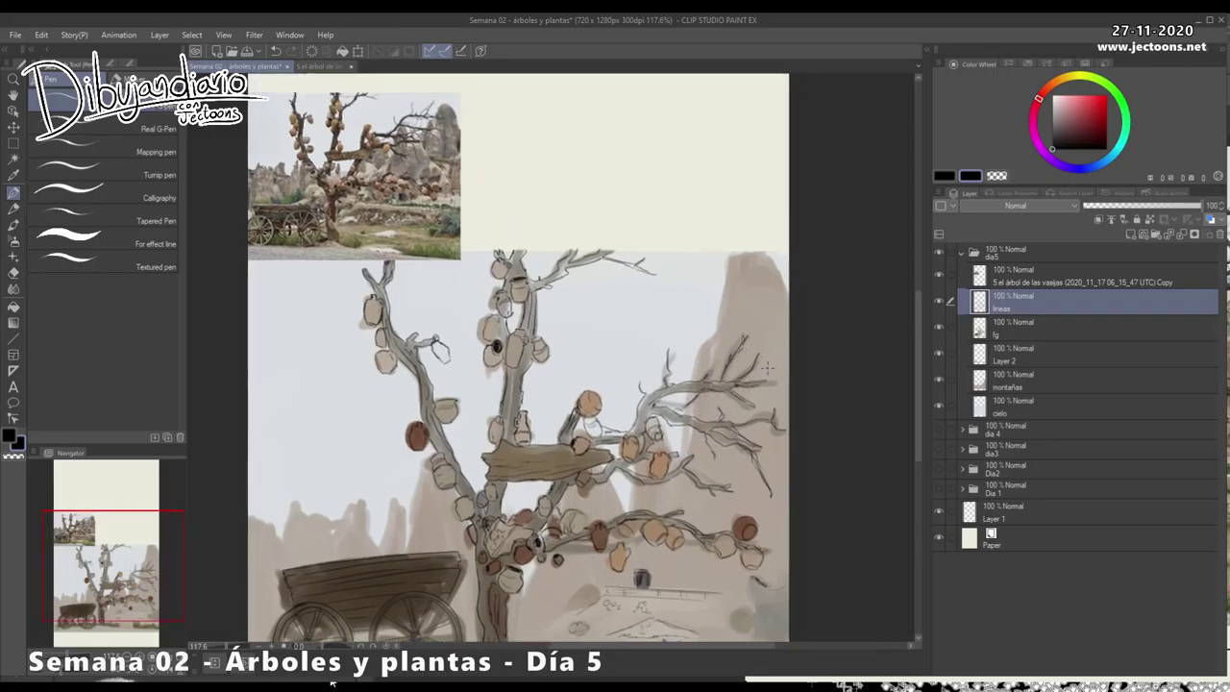
Ink a rough rock shape in the background beside the trunk and review the drawing for missing lines
{"action": "left_click_drag", "start_coordinate": [701, 356], "coordinate": [727, 252]}
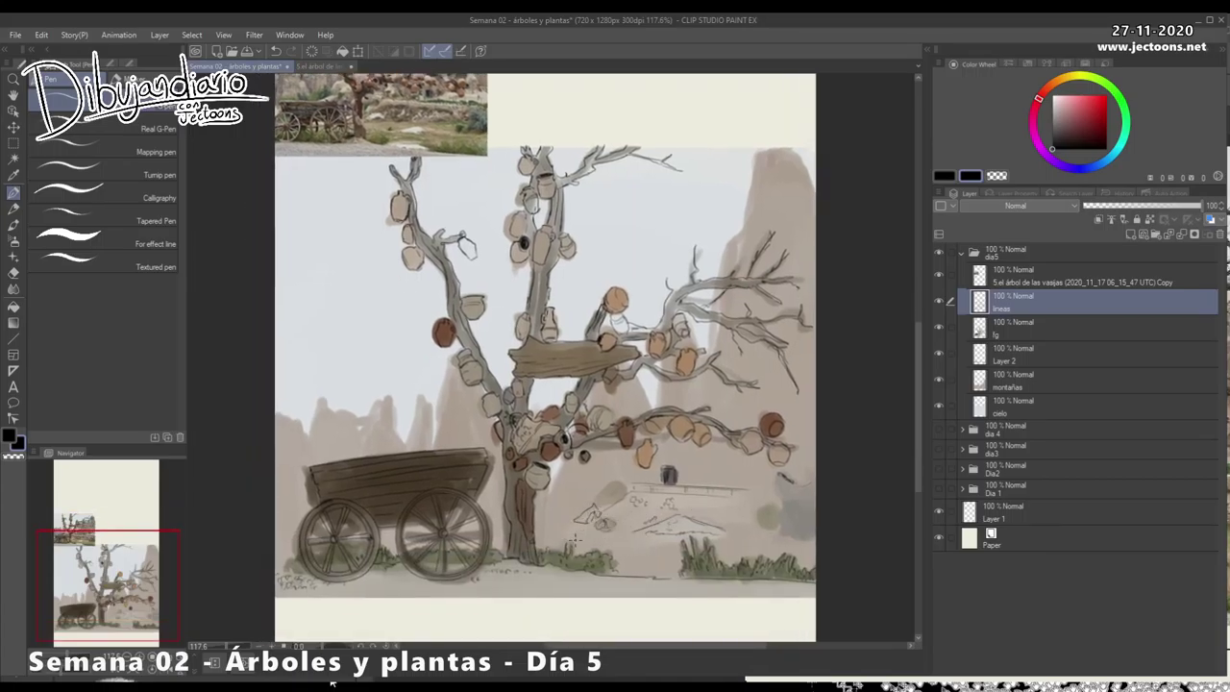
{"action": "left_click_drag", "start_coordinate": [590, 512], "coordinate": [615, 489]}
{"action": "scroll", "coordinate": [622, 481], "scroll_direction": "down", "scroll_amount": 5}
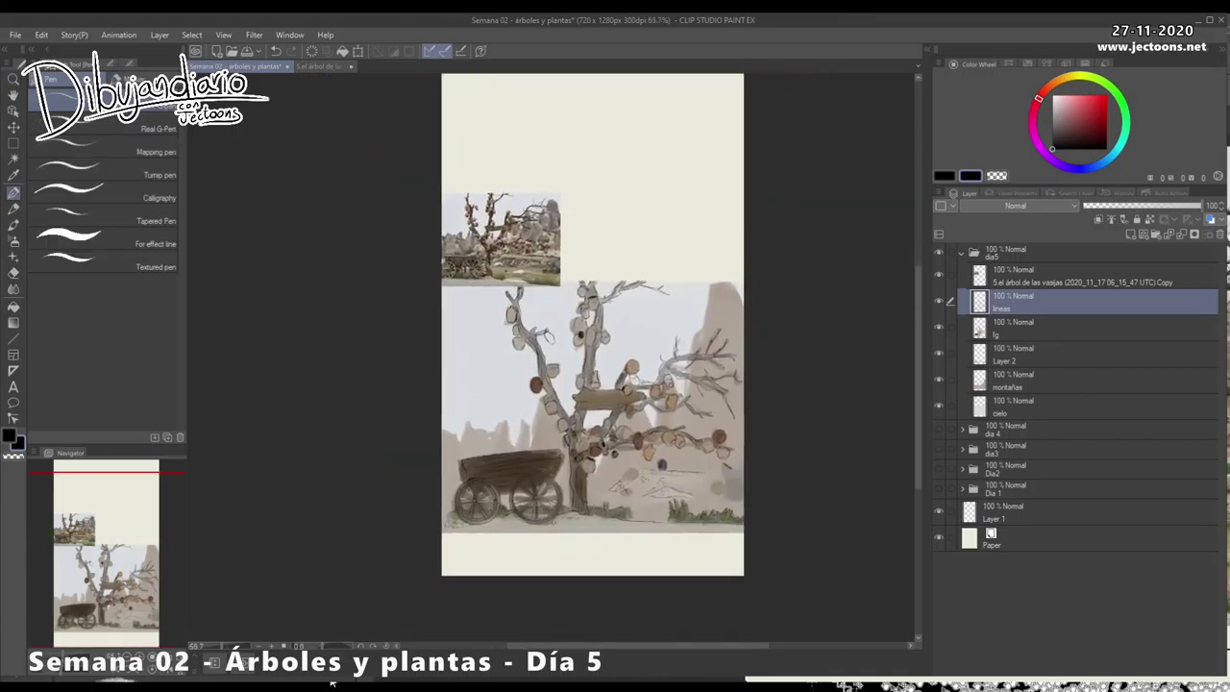
{"action": "scroll", "coordinate": [668, 377], "scroll_direction": "up", "scroll_amount": 5}
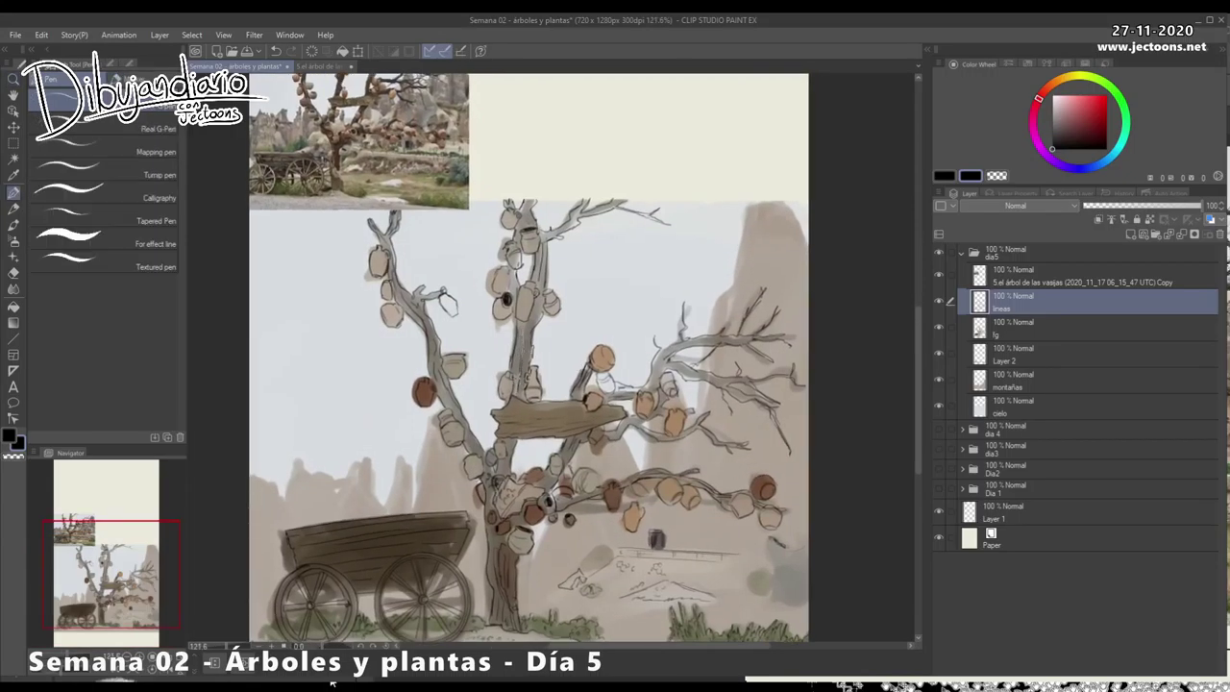
{"action": "left_click_drag", "start_coordinate": [668, 377], "coordinate": [664, 413]}
{"action": "left_click_drag", "start_coordinate": [545, 272], "coordinate": [625, 230]}
{"action": "left_click_drag", "start_coordinate": [606, 297], "coordinate": [651, 193]}
{"action": "left_click_drag", "start_coordinate": [591, 384], "coordinate": [571, 411]}
On the fg layer, shade the left and central branches with a dark brown watercolor brush
{"action": "left_click", "coordinate": [1057, 328]}
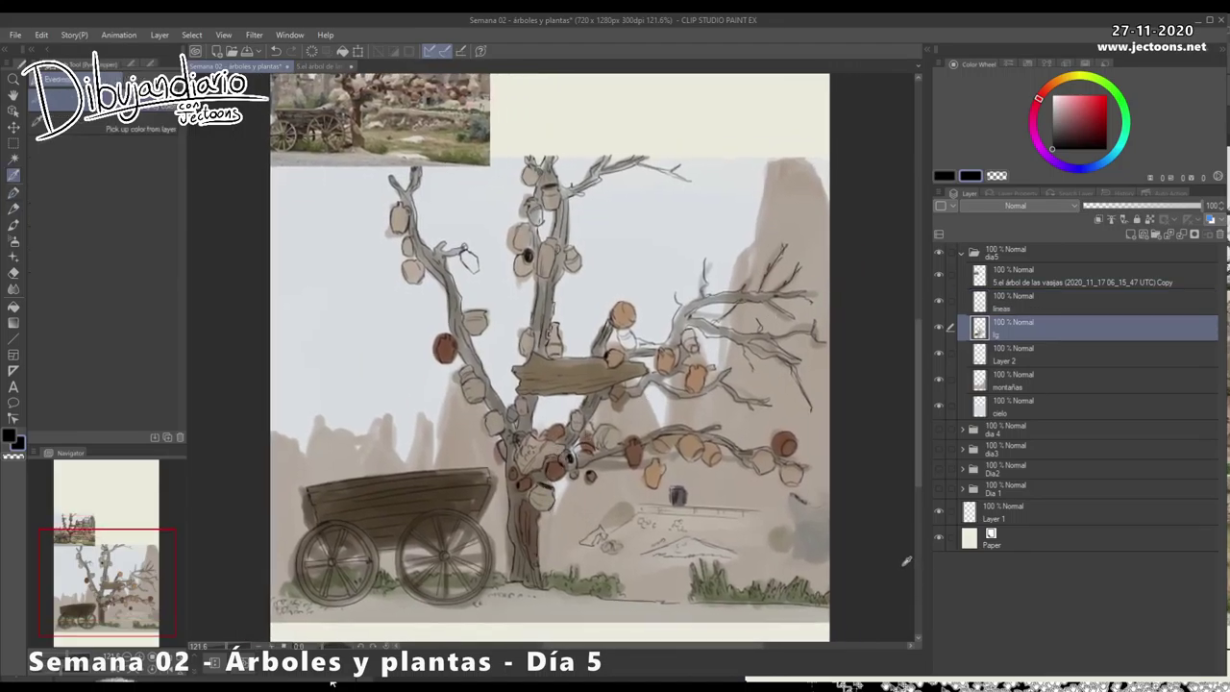
{"action": "left_click", "coordinate": [781, 539], "text": "alt"}
{"action": "left_click", "coordinate": [1064, 129]}
{"action": "key", "text": "b"}
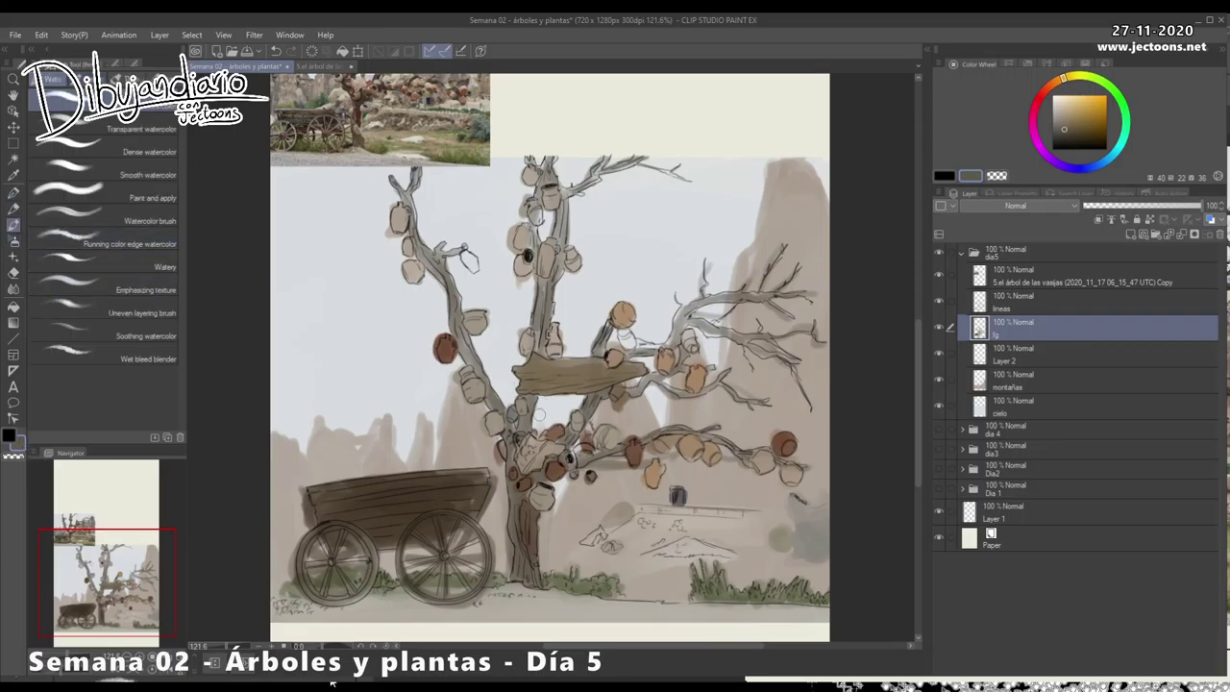
{"action": "left_click", "coordinate": [1066, 136]}
{"action": "mouse_move", "coordinate": [427, 267]}
{"action": "left_mouse_down"}
{"action": "mouse_move", "coordinate": [511, 465]}
{"action": "mouse_move", "coordinate": [535, 347]}
{"action": "mouse_move", "coordinate": [538, 425]}
{"action": "left_mouse_up"}
{"action": "left_click_drag", "start_coordinate": [573, 214], "coordinate": [583, 462]}
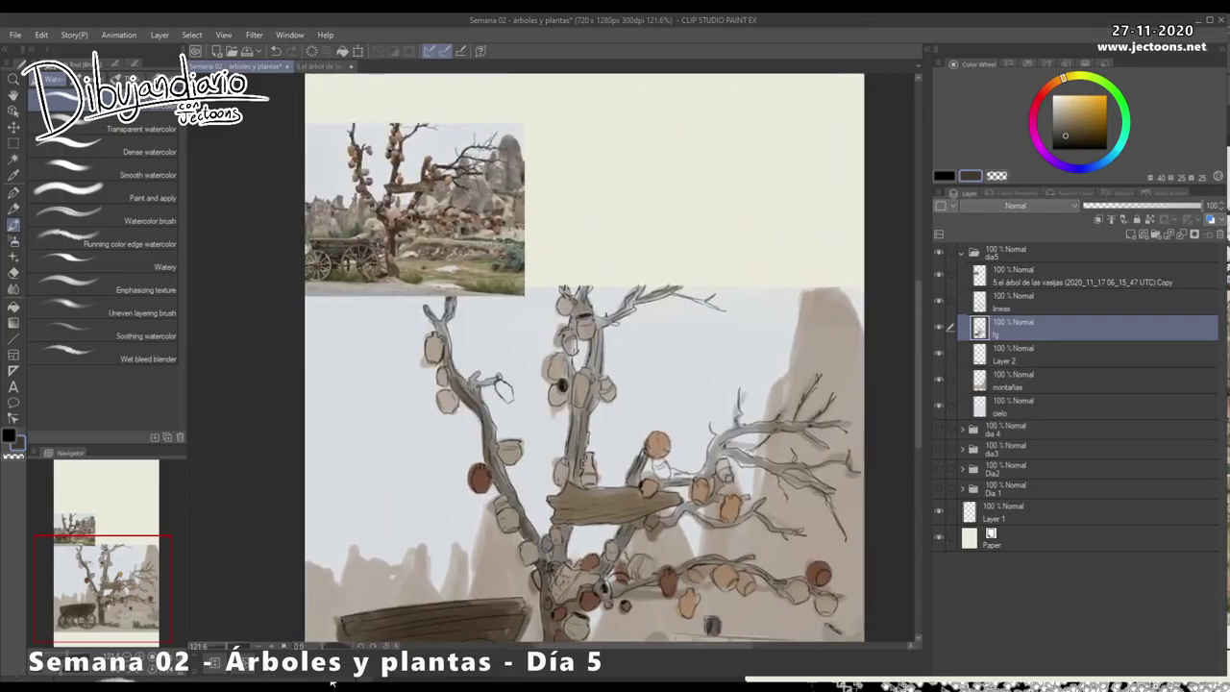
{"action": "left_click_drag", "start_coordinate": [438, 306], "coordinate": [424, 329]}
{"action": "left_click_drag", "start_coordinate": [593, 358], "coordinate": [581, 440]}
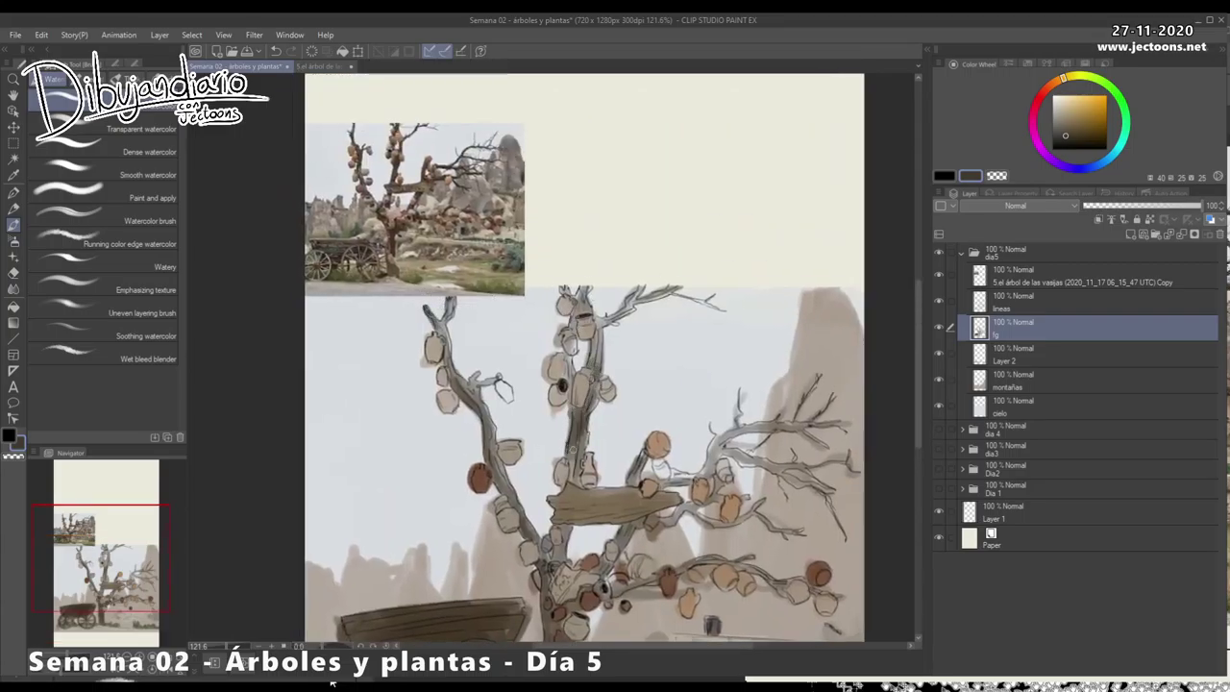
Shade the diagonal limb, the bare right branch with its twigs and the lower right branch in dark brown
{"action": "scroll", "coordinate": [577, 355], "scroll_direction": "down", "scroll_amount": 2}
{"action": "mouse_move", "coordinate": [568, 399]}
{"action": "left_mouse_down"}
{"action": "mouse_move", "coordinate": [558, 477]}
{"action": "mouse_move", "coordinate": [563, 440]}
{"action": "mouse_move", "coordinate": [573, 465]}
{"action": "mouse_move", "coordinate": [605, 419]}
{"action": "left_mouse_up"}
{"action": "mouse_move", "coordinate": [612, 413]}
{"action": "left_mouse_down"}
{"action": "mouse_move", "coordinate": [634, 381]}
{"action": "mouse_move", "coordinate": [692, 371]}
{"action": "mouse_move", "coordinate": [717, 393]}
{"action": "left_mouse_up"}
{"action": "left_click_drag", "start_coordinate": [709, 390], "coordinate": [746, 377]}
{"action": "left_click_drag", "start_coordinate": [692, 390], "coordinate": [704, 394]}
{"action": "mouse_move", "coordinate": [673, 384]}
{"action": "left_mouse_down"}
{"action": "mouse_move", "coordinate": [642, 429]}
{"action": "mouse_move", "coordinate": [653, 389]}
{"action": "left_mouse_up"}
{"action": "left_click_drag", "start_coordinate": [666, 385], "coordinate": [682, 364]}
{"action": "left_click_drag", "start_coordinate": [686, 480], "coordinate": [721, 470]}
{"action": "left_click_drag", "start_coordinate": [583, 512], "coordinate": [669, 492]}
{"action": "mouse_move", "coordinate": [690, 375]}
{"action": "left_mouse_down"}
{"action": "mouse_move", "coordinate": [715, 361]}
{"action": "mouse_move", "coordinate": [769, 394]}
{"action": "mouse_move", "coordinate": [720, 334]}
{"action": "mouse_move", "coordinate": [786, 331]}
{"action": "mouse_move", "coordinate": [694, 365]}
{"action": "mouse_move", "coordinate": [713, 371]}
{"action": "left_mouse_up"}
Shade the plank with a brown sampled from it and brush lighter sampled tones onto the trunk
{"action": "left_click", "coordinate": [588, 438], "text": "alt"}
{"action": "left_click", "coordinate": [588, 438], "text": "alt"}
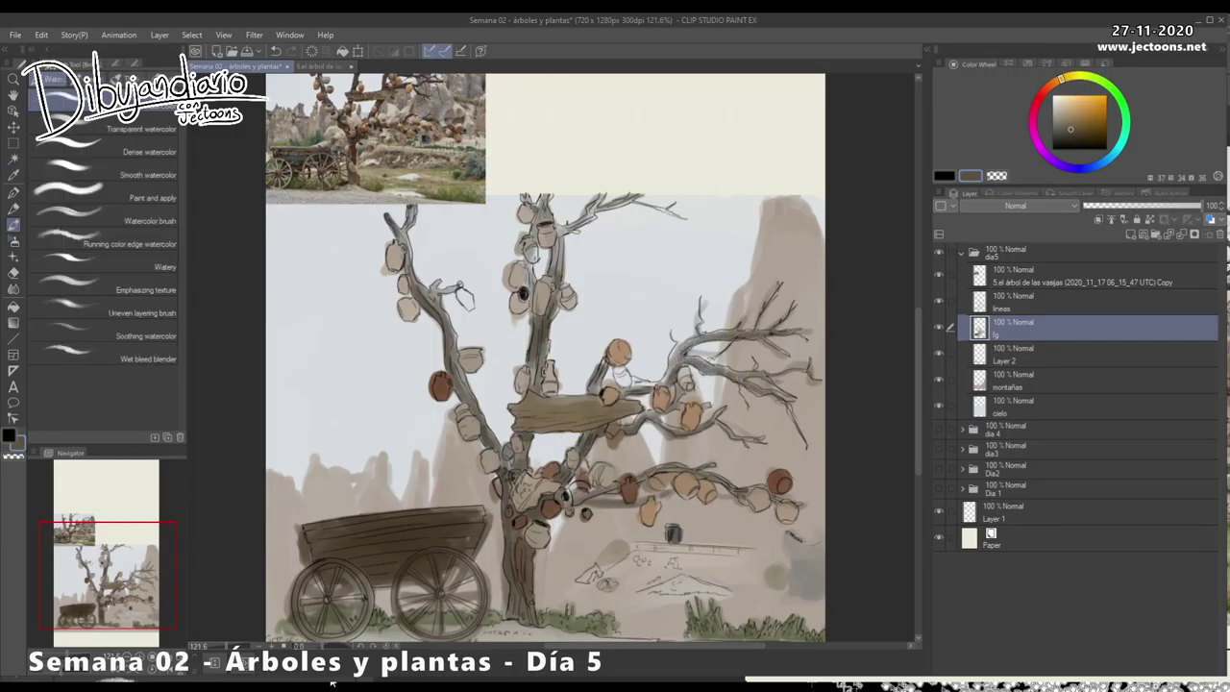
{"action": "left_click_drag", "start_coordinate": [515, 423], "coordinate": [610, 415]}
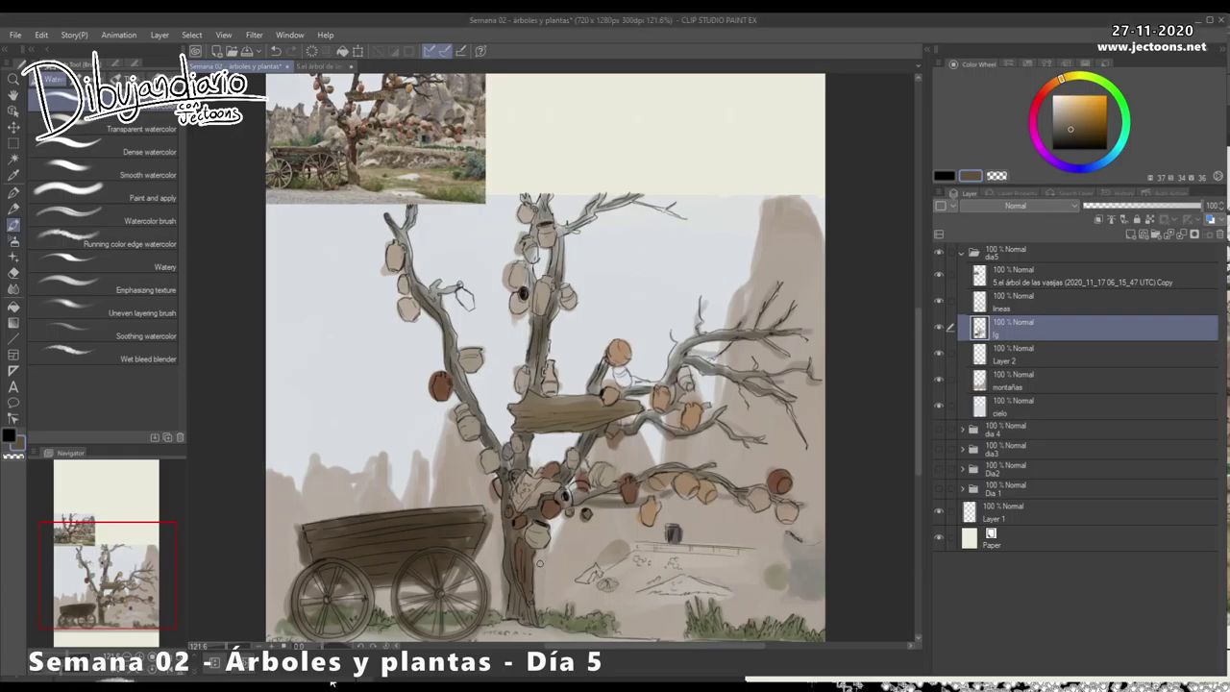
{"action": "scroll", "coordinate": [540, 564], "scroll_direction": "down", "scroll_amount": 1}
{"action": "key", "text": "alt"}
{"action": "left_click", "coordinate": [547, 509]}
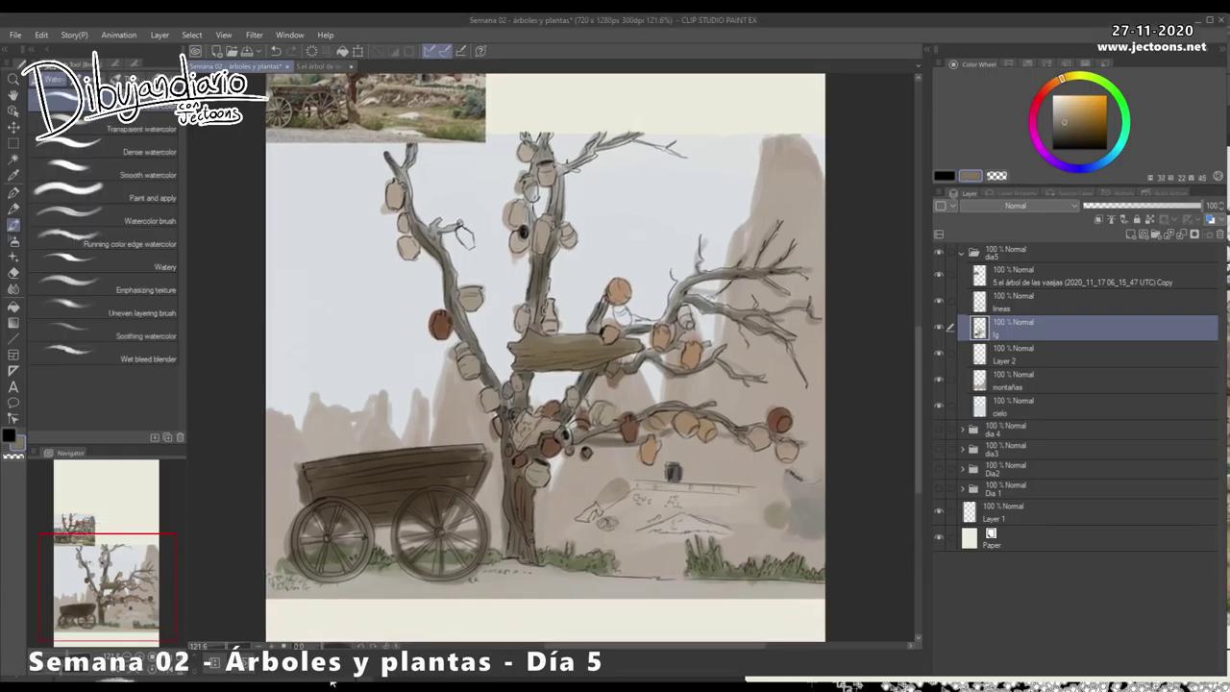
{"action": "mouse_move", "coordinate": [519, 529]}
{"action": "left_mouse_down"}
{"action": "mouse_move", "coordinate": [526, 542]}
{"action": "mouse_move", "coordinate": [529, 526]}
{"action": "left_mouse_up"}
{"action": "left_click", "coordinate": [525, 465], "text": "alt"}
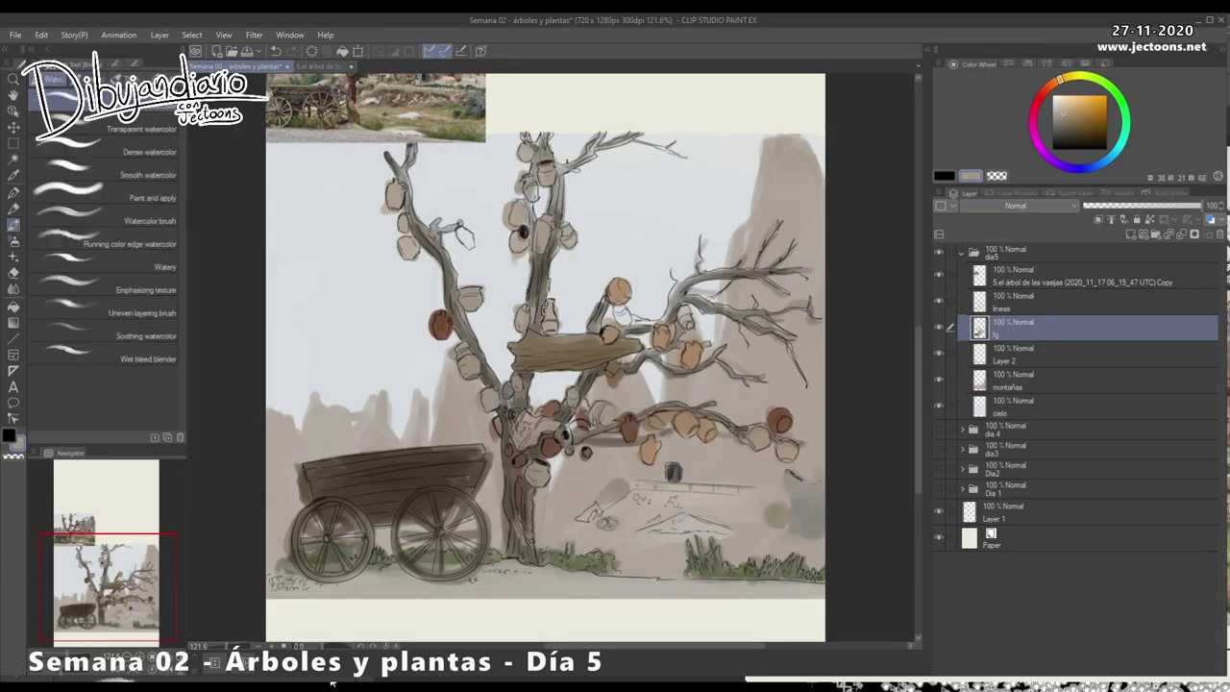
{"action": "left_click", "coordinate": [548, 445], "text": "alt"}
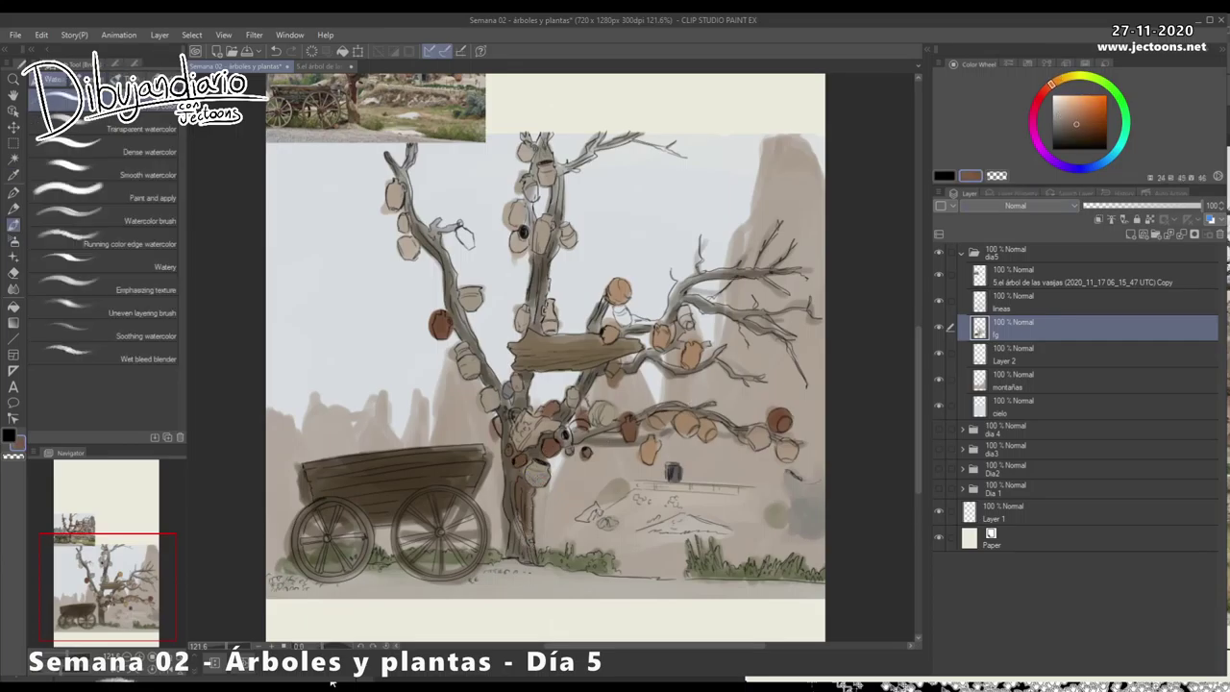
{"action": "key", "text": "alt"}
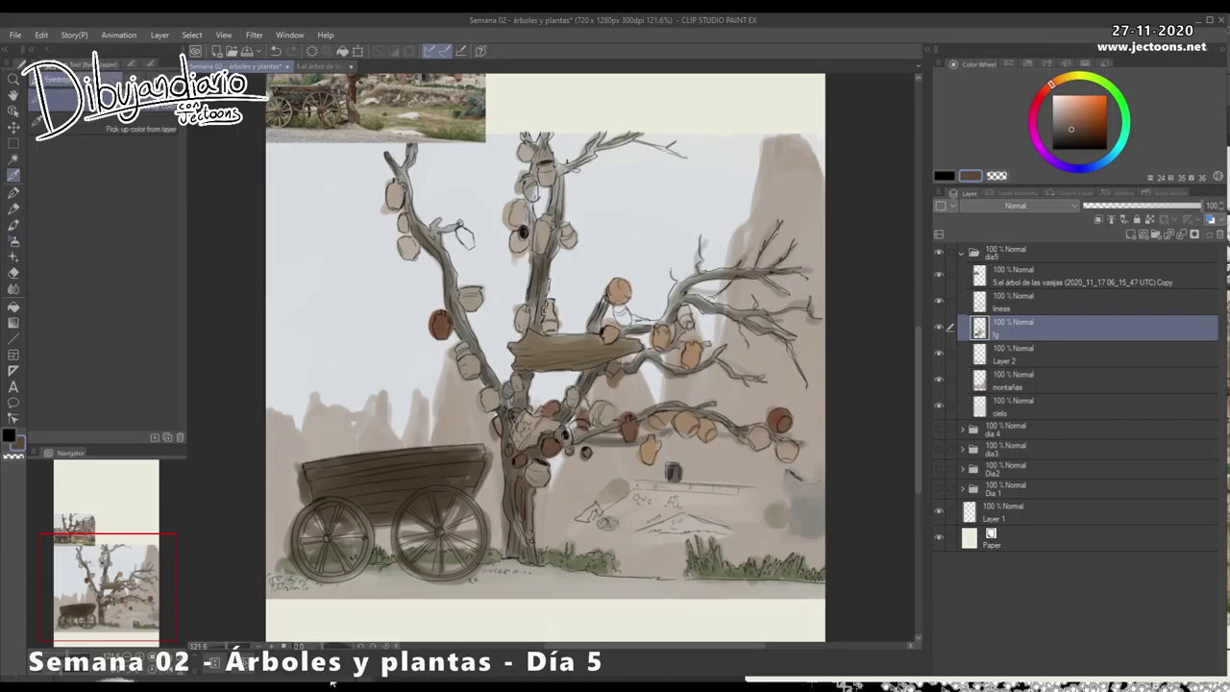
Shade the pots on the left and central branches with sampled tones and fill the left twig's empty pot with beige
{"action": "left_click", "coordinate": [489, 404], "text": "alt"}
{"action": "mouse_move", "coordinate": [516, 246]}
{"action": "left_mouse_down"}
{"action": "mouse_move", "coordinate": [516, 235]}
{"action": "mouse_move", "coordinate": [525, 250]}
{"action": "left_mouse_up"}
{"action": "left_click", "coordinate": [516, 237], "text": "alt"}
{"action": "left_click", "coordinate": [525, 248], "text": "alt"}
{"action": "left_click_drag", "start_coordinate": [410, 252], "coordinate": [407, 255]}
{"action": "mouse_move", "coordinate": [393, 199]}
{"action": "left_mouse_down"}
{"action": "mouse_move", "coordinate": [442, 298]}
{"action": "mouse_move", "coordinate": [507, 313]}
{"action": "left_mouse_up"}
{"action": "mouse_move", "coordinate": [571, 256]}
{"action": "left_mouse_down"}
{"action": "mouse_move", "coordinate": [559, 291]}
{"action": "mouse_move", "coordinate": [610, 311]}
{"action": "left_mouse_up"}
{"action": "left_click_drag", "start_coordinate": [590, 393], "coordinate": [558, 396]}
Shade the orange pots around the plank's right end with tones sampled from them
{"action": "left_click", "coordinate": [661, 362], "text": "alt"}
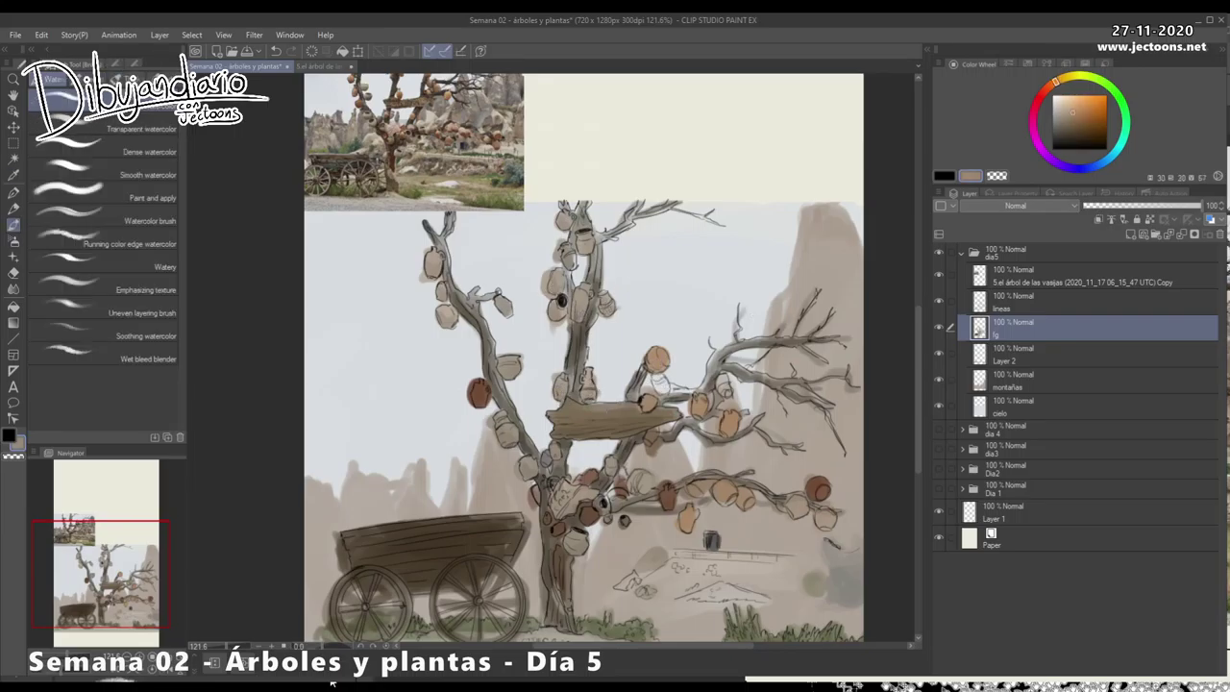
{"action": "left_click", "coordinate": [662, 365], "text": "alt"}
{"action": "left_click_drag", "start_coordinate": [641, 399], "coordinate": [645, 404]}
{"action": "left_click_drag", "start_coordinate": [694, 407], "coordinate": [693, 417]}
{"action": "left_click_drag", "start_coordinate": [729, 419], "coordinate": [727, 434]}
{"action": "left_click_drag", "start_coordinate": [652, 443], "coordinate": [656, 447]}
{"action": "left_click", "coordinate": [654, 441], "text": "alt"}
Shade the pots clustered at the trunk's fork and those along the lower right branch with sampled browns and oranges
{"action": "left_click", "coordinate": [587, 480], "text": "alt"}
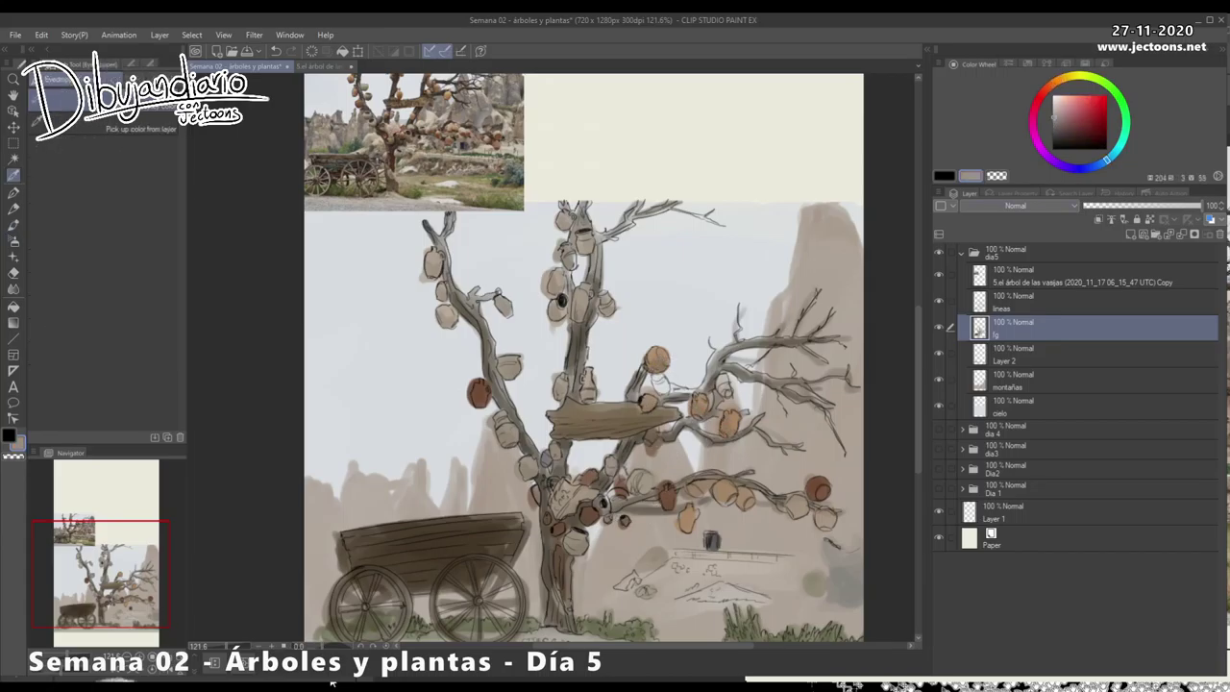
{"action": "left_click", "coordinate": [589, 481], "text": "alt"}
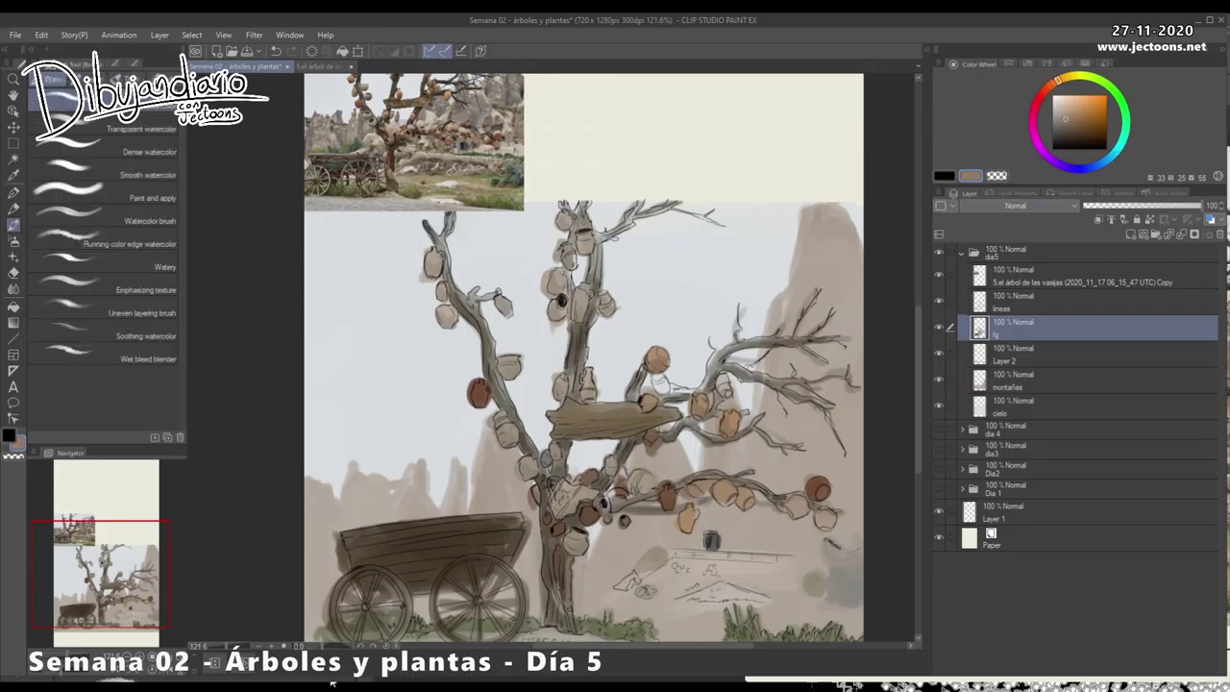
{"action": "left_click_drag", "start_coordinate": [549, 475], "coordinate": [567, 512]}
{"action": "left_click", "coordinate": [667, 498], "text": "alt"}
{"action": "left_click", "coordinate": [667, 498], "text": "alt"}
{"action": "left_click_drag", "start_coordinate": [662, 499], "coordinate": [669, 506]}
{"action": "left_click", "coordinate": [693, 528], "text": "alt"}
{"action": "left_click_drag", "start_coordinate": [723, 490], "coordinate": [750, 501]}
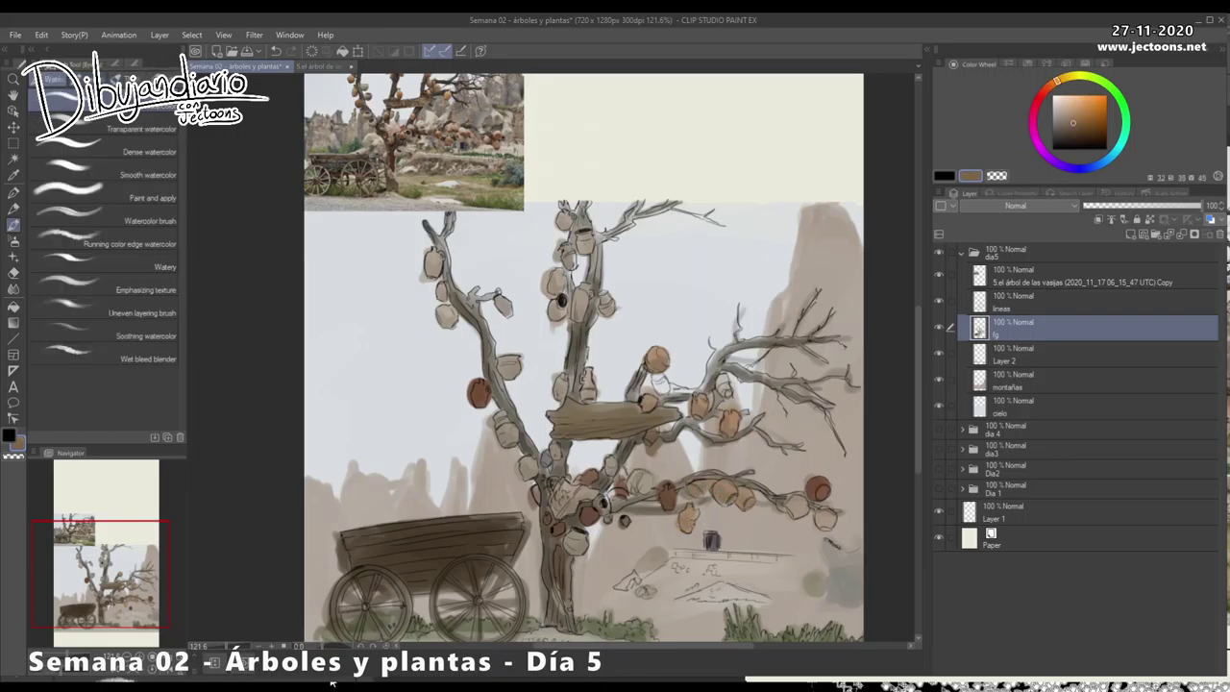
{"action": "left_click", "coordinate": [811, 490], "text": "alt"}
{"action": "left_click", "coordinate": [826, 492], "text": "alt"}
Color the unpainted pot at the right branch's fork orange and the one above the plank light beige
{"action": "left_click", "coordinate": [729, 422], "text": "alt"}
{"action": "mouse_move", "coordinate": [720, 378]}
{"action": "left_mouse_down"}
{"action": "mouse_move", "coordinate": [727, 392]}
{"action": "mouse_move", "coordinate": [725, 381]}
{"action": "left_mouse_up"}
{"action": "left_click", "coordinate": [659, 383], "text": "alt"}
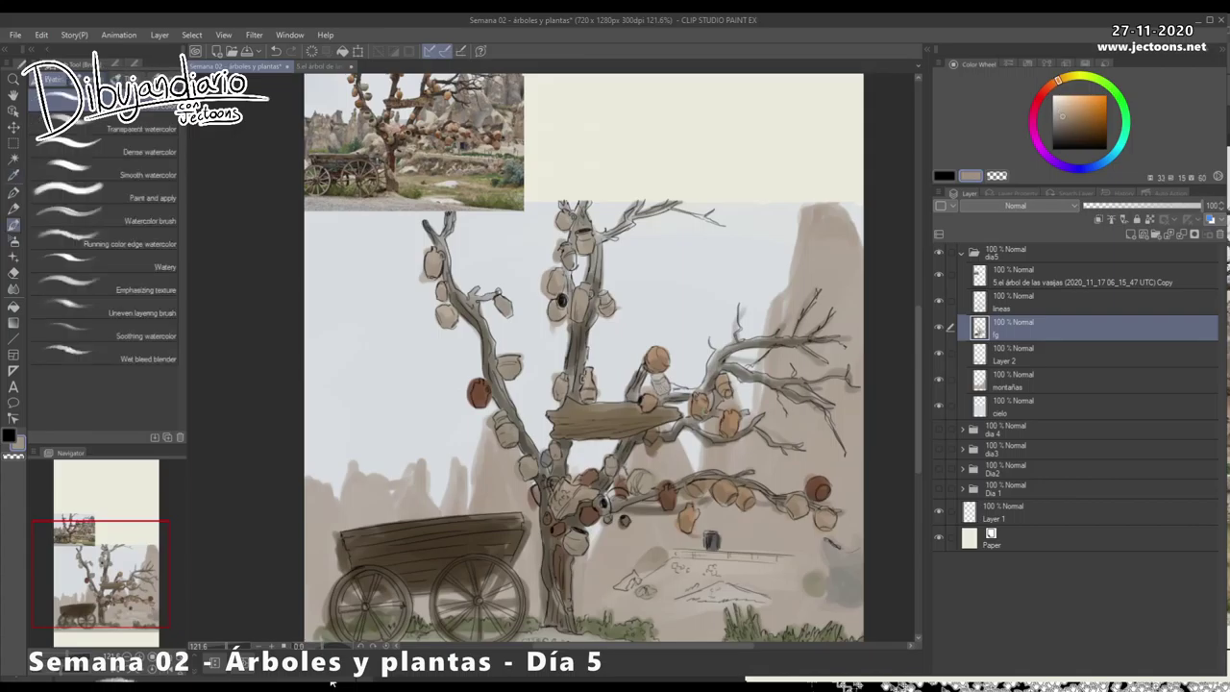
Tint the bare inner wood of the trunk with a dark reddish brown
{"action": "left_click", "coordinate": [574, 571], "text": "alt"}
{"action": "left_click_drag", "start_coordinate": [1053, 83], "coordinate": [1045, 90]}
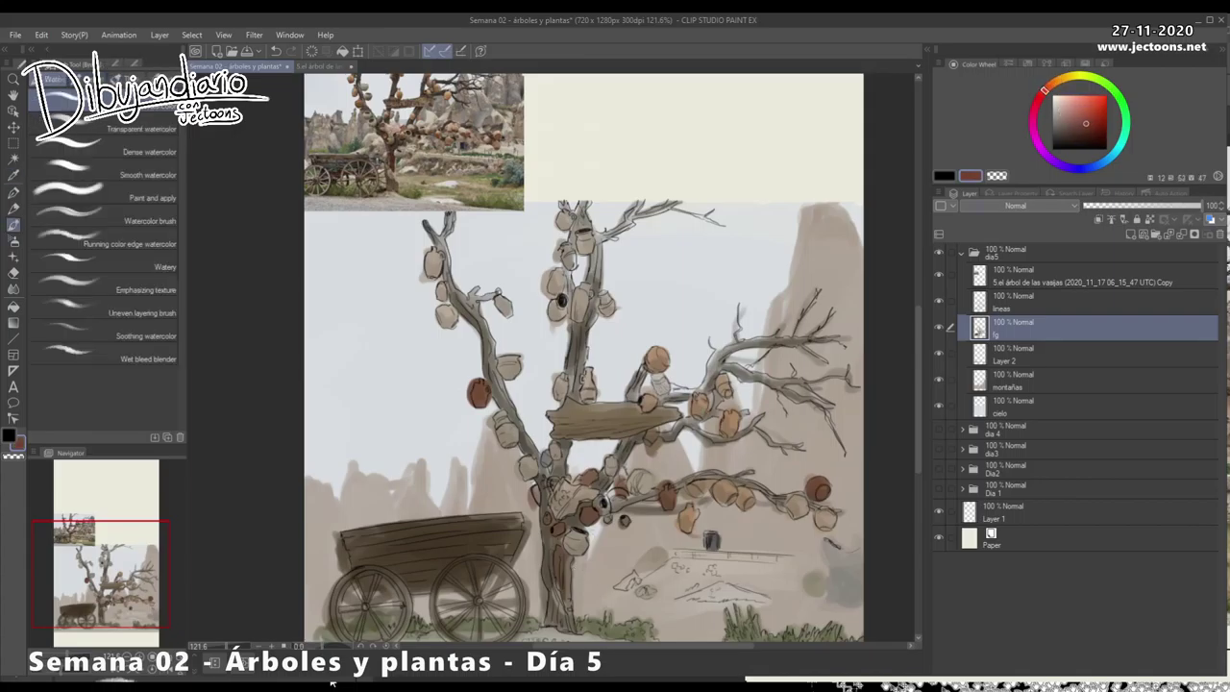
{"action": "left_click_drag", "start_coordinate": [560, 574], "coordinate": [565, 584]}
{"action": "left_click", "coordinate": [1088, 129]}
{"action": "left_click_drag", "start_coordinate": [1083, 131], "coordinate": [1080, 134]}
{"action": "left_click", "coordinate": [554, 553], "text": "alt"}
{"action": "left_click_drag", "start_coordinate": [555, 548], "coordinate": [665, 520]}
Tint the cart's side with grey-blue and brush grey-brown shading along the ground below the cart and grass
{"action": "left_click", "coordinate": [535, 538], "text": "alt"}
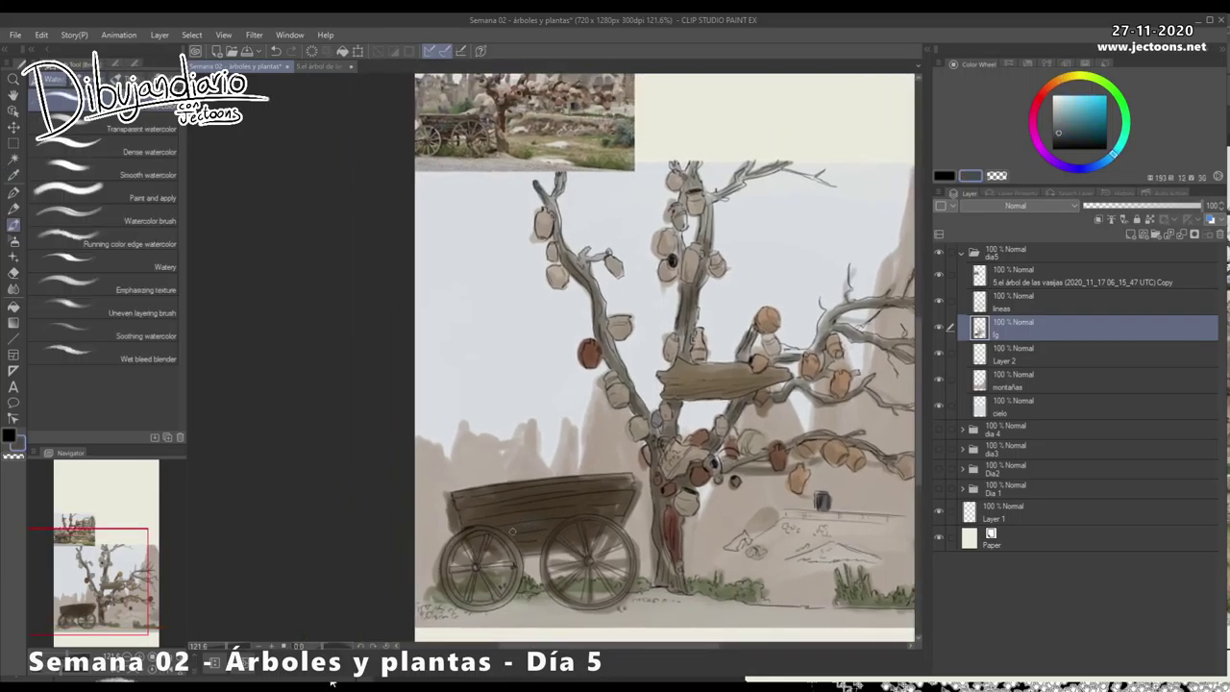
{"action": "left_click_drag", "start_coordinate": [529, 525], "coordinate": [520, 498]}
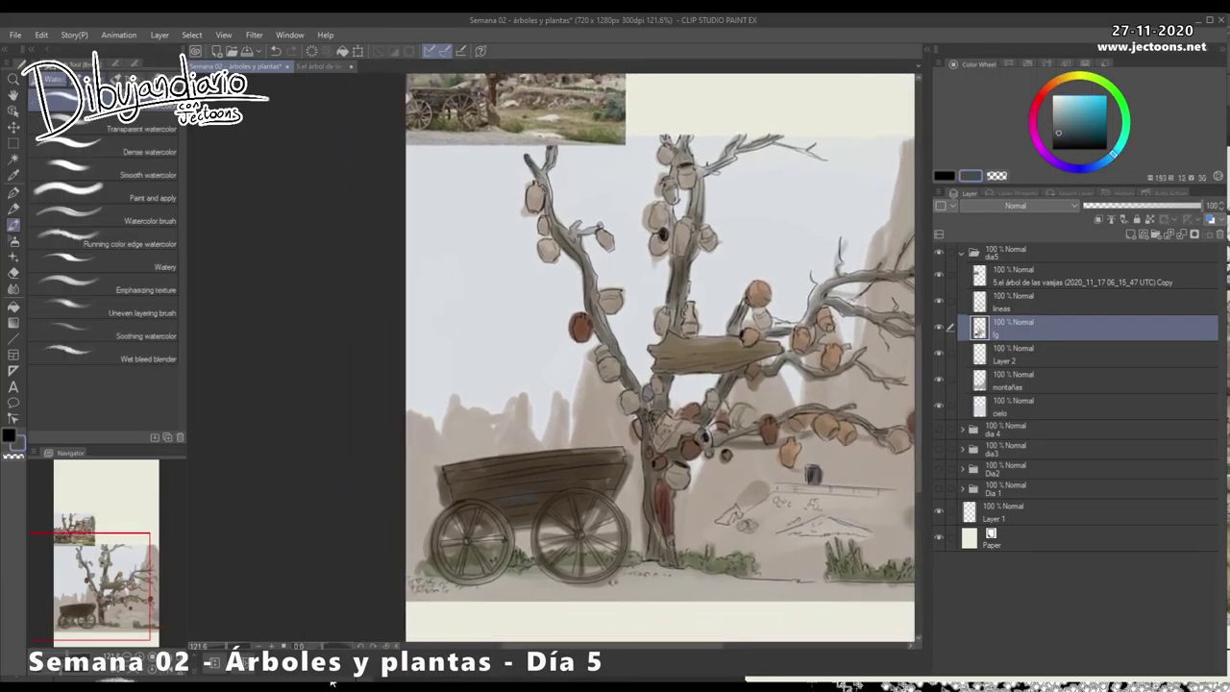
{"action": "left_click", "coordinate": [523, 574], "text": "alt"}
{"action": "left_click", "coordinate": [519, 580], "text": "alt"}
{"action": "mouse_move", "coordinate": [507, 591]}
{"action": "left_mouse_down"}
{"action": "mouse_move", "coordinate": [443, 598]}
{"action": "mouse_move", "coordinate": [705, 589]}
{"action": "left_mouse_up"}
{"action": "mouse_move", "coordinate": [830, 592]}
{"action": "left_mouse_down"}
{"action": "mouse_move", "coordinate": [728, 587]}
{"action": "mouse_move", "coordinate": [862, 582]}
{"action": "left_mouse_up"}
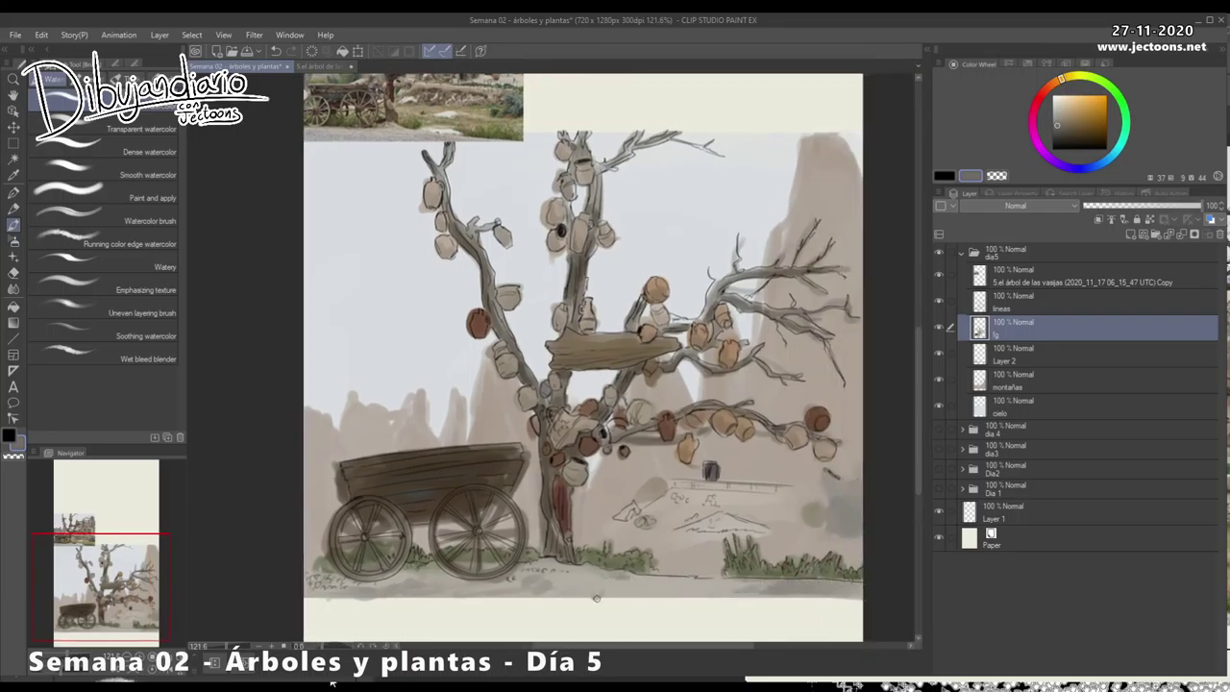
{"action": "left_click_drag", "start_coordinate": [510, 578], "coordinate": [517, 606]}
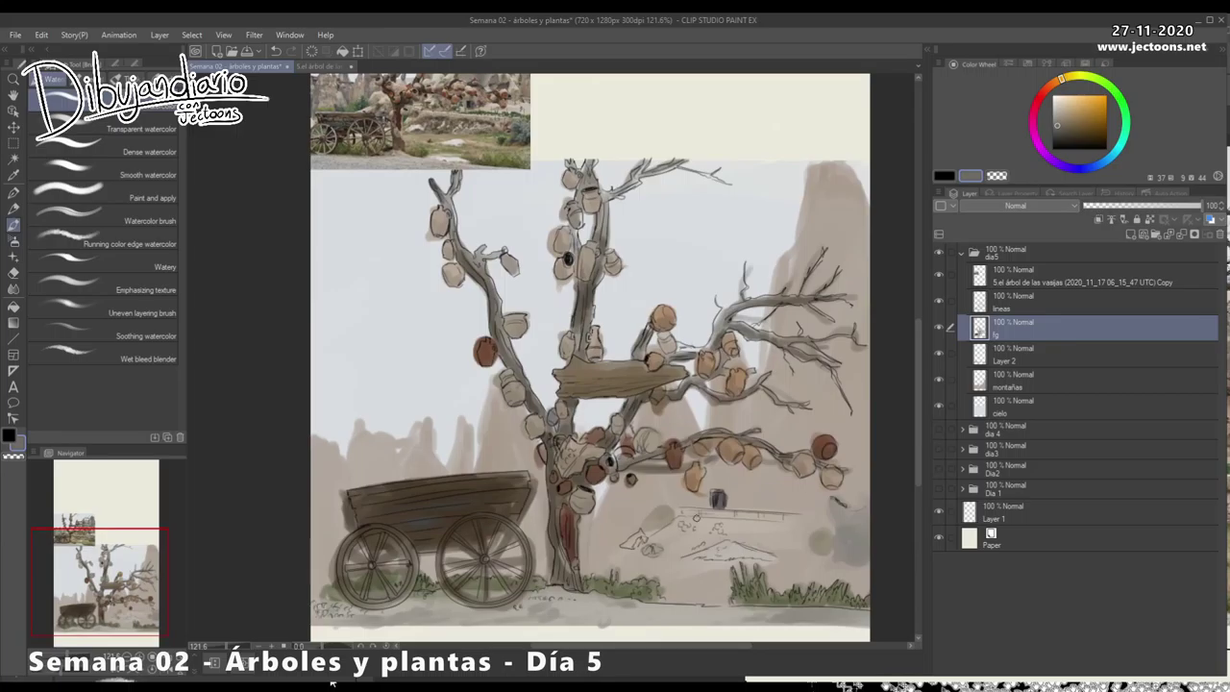
Touch up the trunk's base and brush a sampled grey-tan highlight along the cart's upper planks
{"action": "left_click", "coordinate": [554, 572], "text": "alt"}
{"action": "left_click_drag", "start_coordinate": [555, 562], "coordinate": [553, 580]}
{"action": "left_click", "coordinate": [488, 579], "text": "alt"}
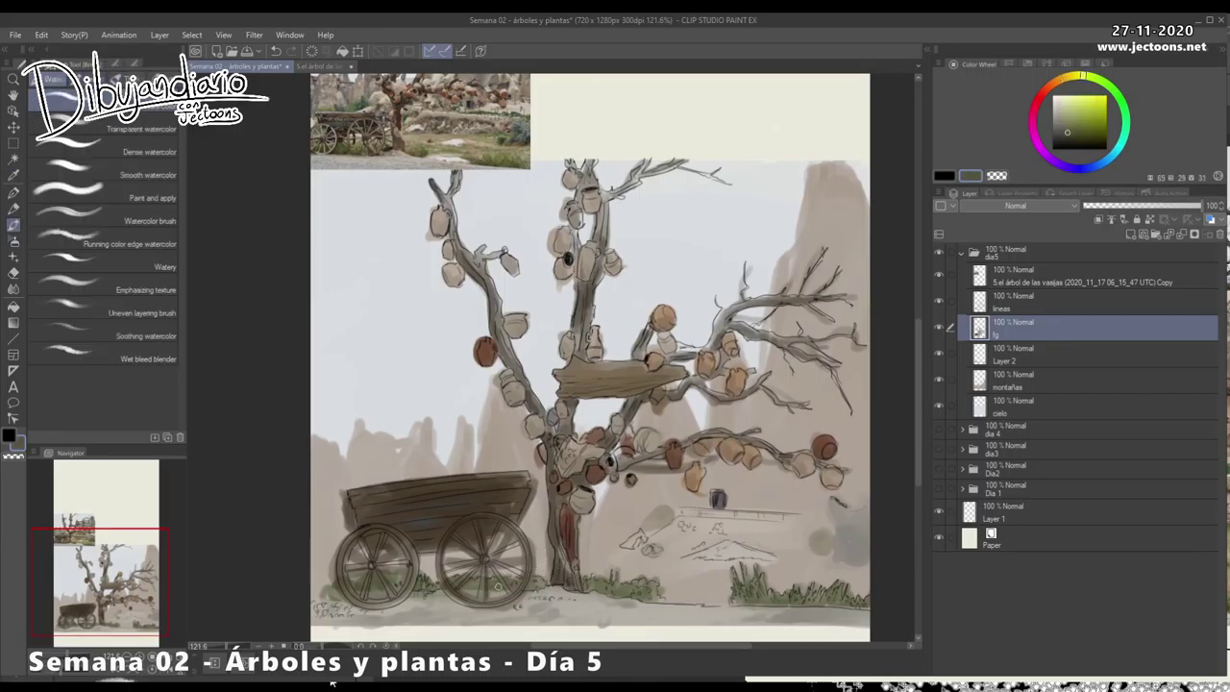
{"action": "left_click", "coordinate": [500, 501], "text": "alt"}
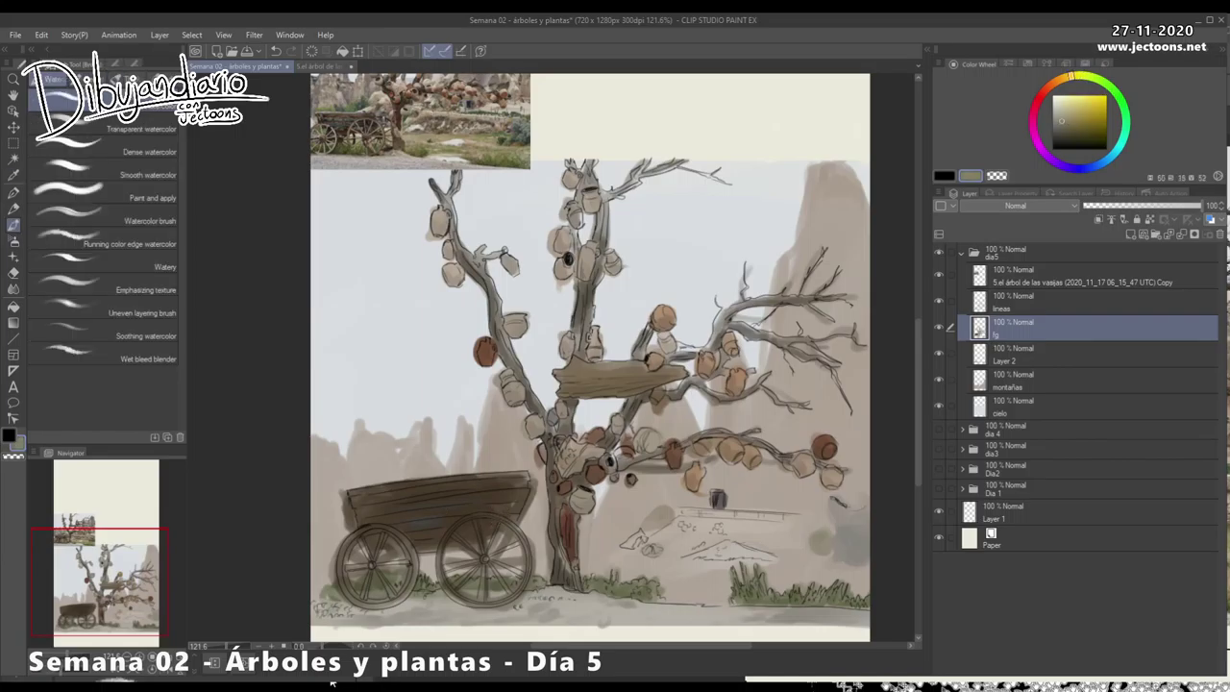
{"action": "left_click_drag", "start_coordinate": [519, 471], "coordinate": [377, 485]}
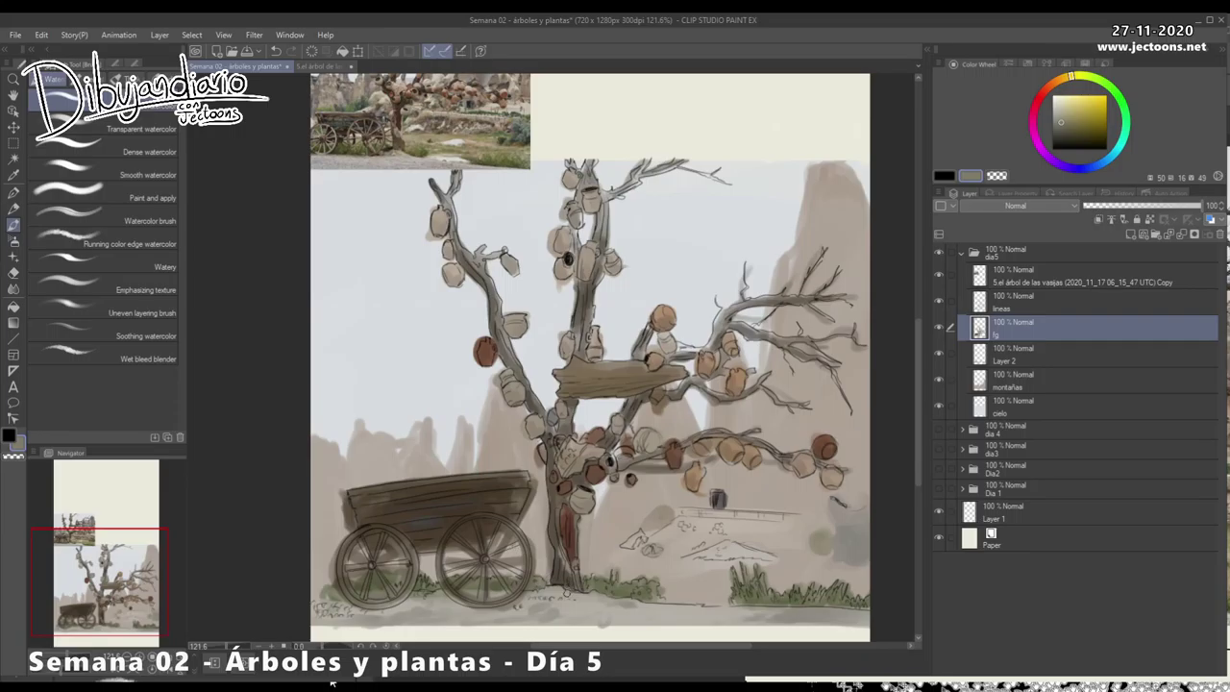
{"action": "left_click_drag", "start_coordinate": [774, 585], "coordinate": [713, 573]}
On Layer 2, paint a muted grey-green across the ground behind the grass, tree and cart wheels
{"action": "left_click", "coordinate": [1006, 354]}
{"action": "key", "text": "alt"}
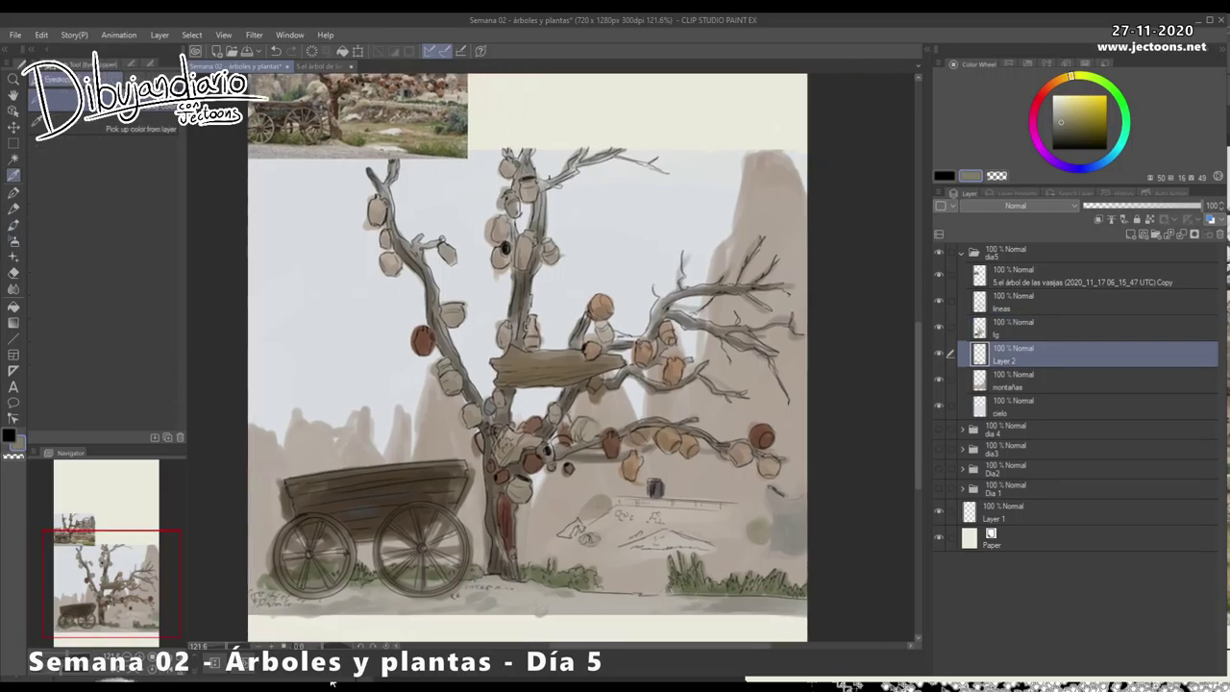
{"action": "left_click", "coordinate": [626, 562], "text": "alt"}
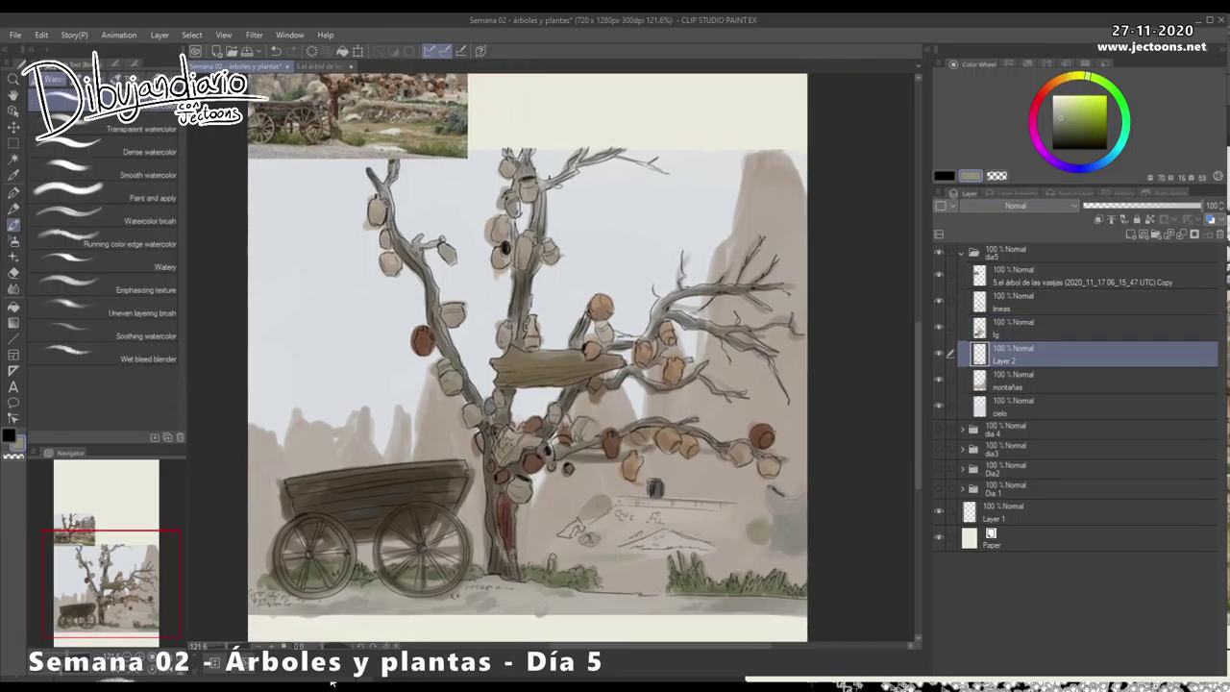
{"action": "mouse_move", "coordinate": [525, 552]}
{"action": "left_mouse_down"}
{"action": "mouse_move", "coordinate": [615, 569]}
{"action": "mouse_move", "coordinate": [613, 587]}
{"action": "mouse_move", "coordinate": [645, 566]}
{"action": "mouse_move", "coordinate": [716, 554]}
{"action": "mouse_move", "coordinate": [783, 562]}
{"action": "mouse_move", "coordinate": [736, 567]}
{"action": "mouse_move", "coordinate": [798, 577]}
{"action": "left_mouse_up"}
{"action": "left_click_drag", "start_coordinate": [474, 549], "coordinate": [477, 558]}
{"action": "left_click_drag", "start_coordinate": [363, 547], "coordinate": [367, 559]}
{"action": "mouse_move", "coordinate": [261, 566]}
{"action": "left_mouse_down"}
{"action": "mouse_move", "coordinate": [462, 532]}
{"action": "mouse_move", "coordinate": [424, 592]}
{"action": "left_mouse_up"}
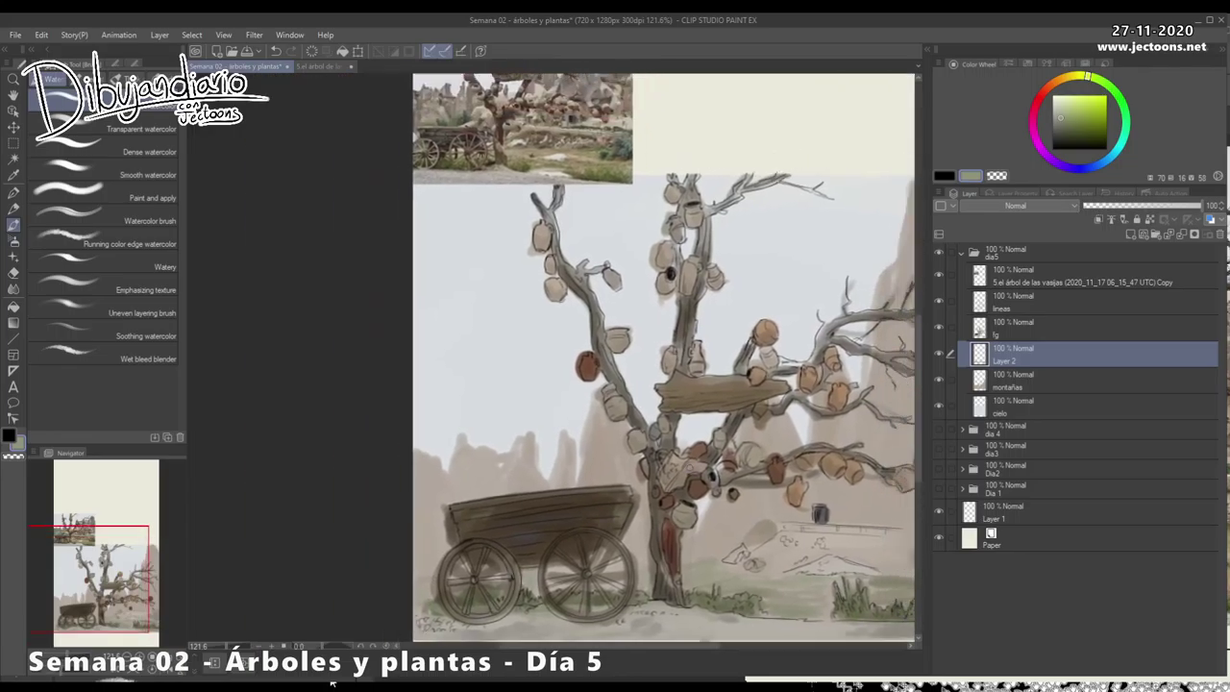
Paint foliage tones sampled from the photo behind the cart and across the background to the right of the trunk
{"action": "left_click", "coordinate": [622, 146], "text": "alt"}
{"action": "left_click_drag", "start_coordinate": [536, 488], "coordinate": [402, 516]}
{"action": "left_click_drag", "start_coordinate": [772, 536], "coordinate": [704, 531]}
{"action": "left_click", "coordinate": [692, 525], "text": "alt"}
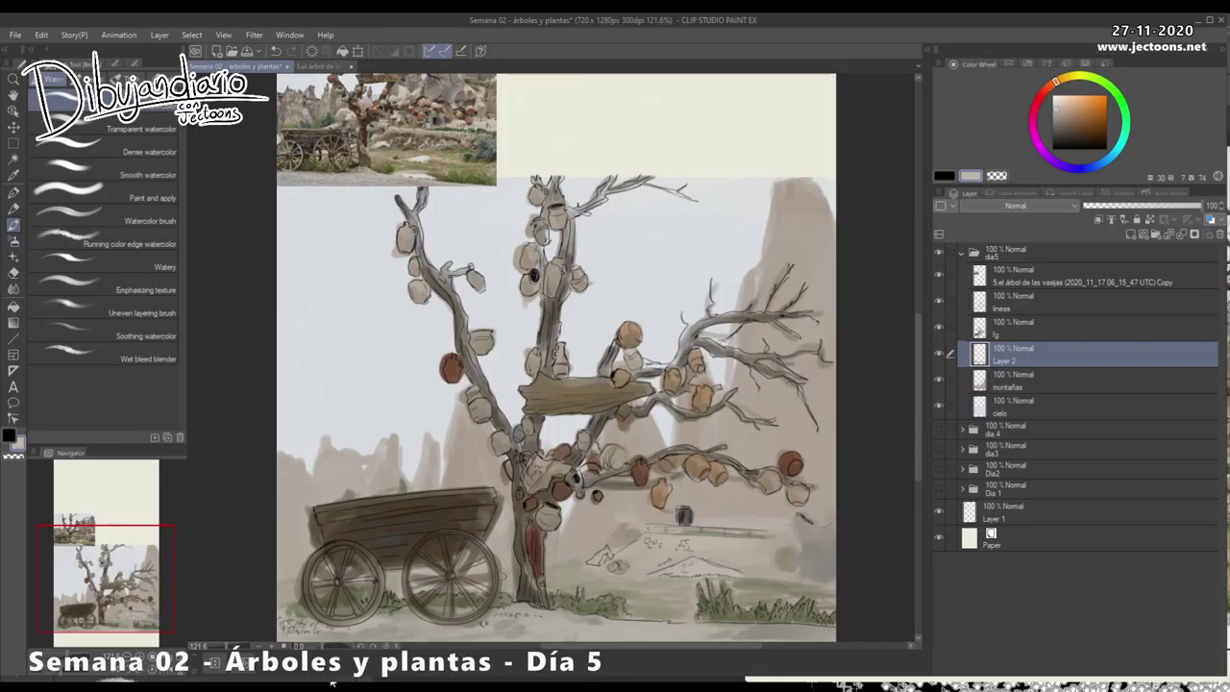
{"action": "key", "text": "i"}
{"action": "key", "text": "b"}
{"action": "scroll", "coordinate": [565, 562], "scroll_direction": "down", "scroll_amount": 3}
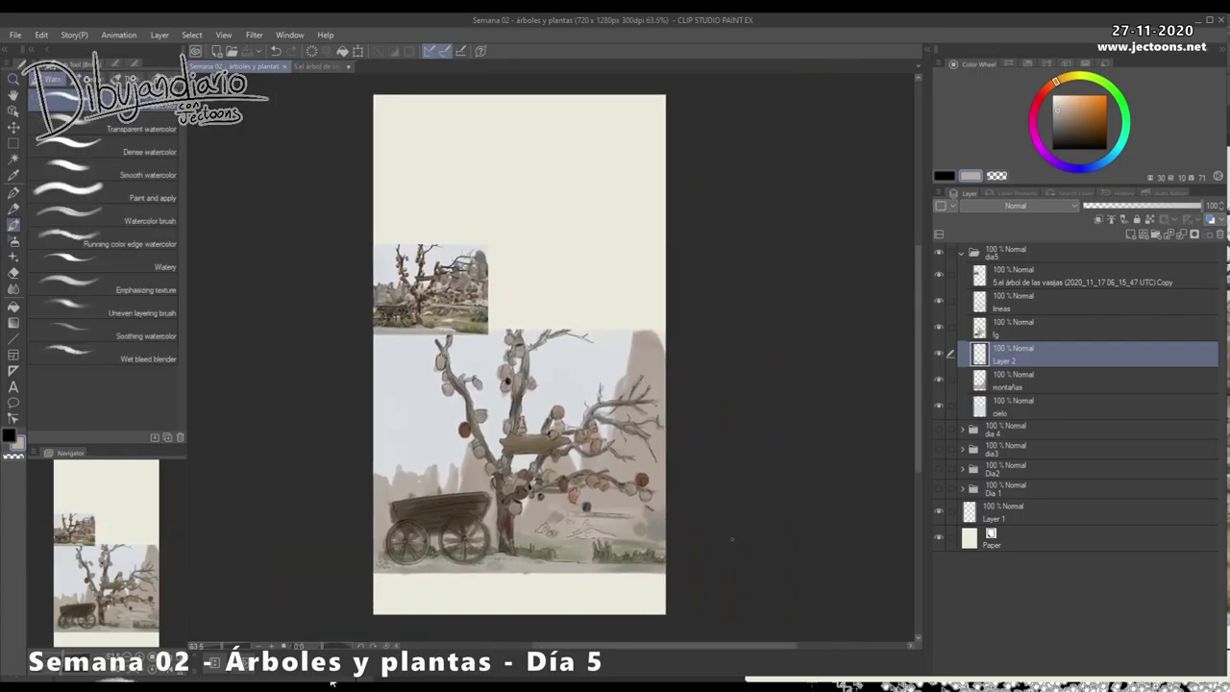